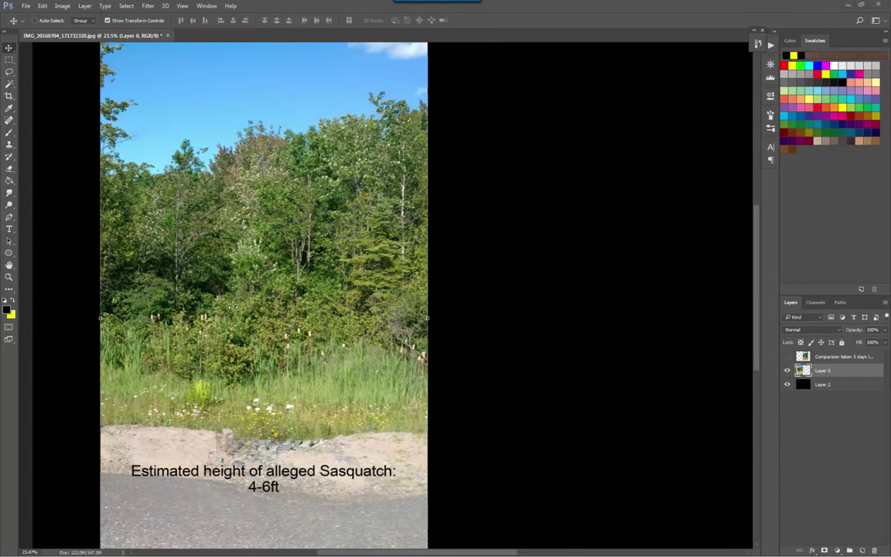
Step: Examine the cattails, undergrowth and dark gaps beneath the spruce in the original roadside photo up close
scroll(231, 307, "up", 3)
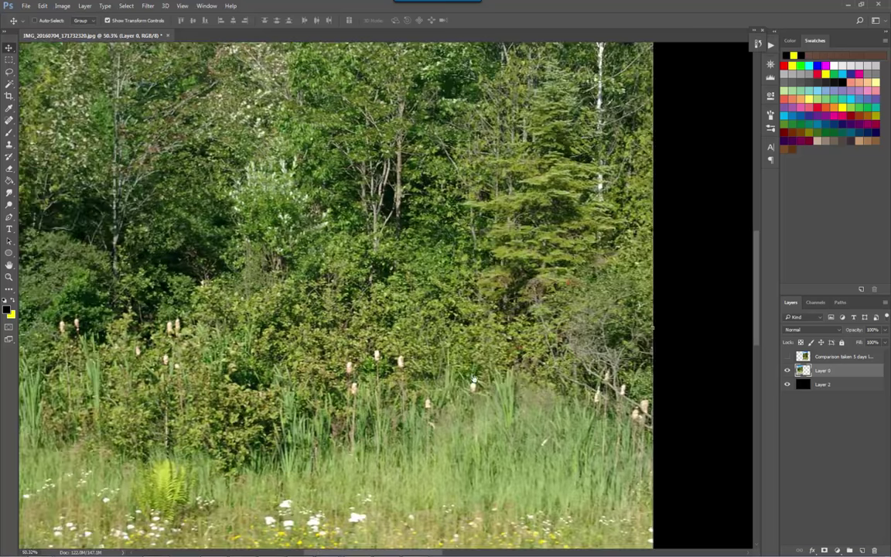
scroll(473, 379, "down", 1)
scroll(435, 310, "up", 4)
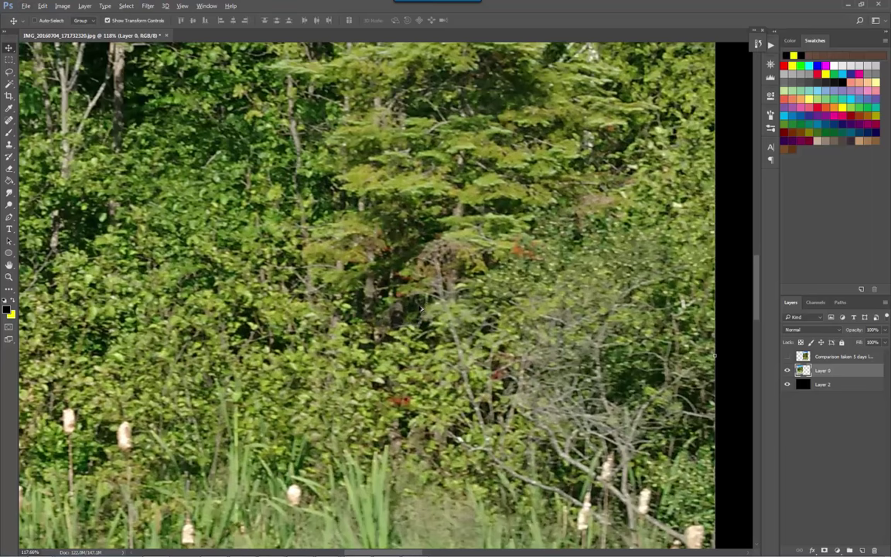
scroll(422, 309, "down", 1)
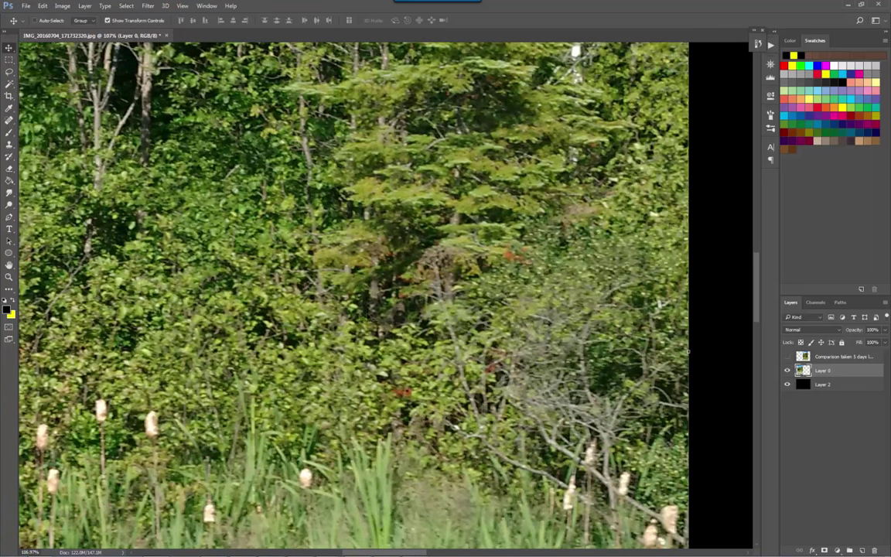
left_click_drag(116, 513, 453, 317)
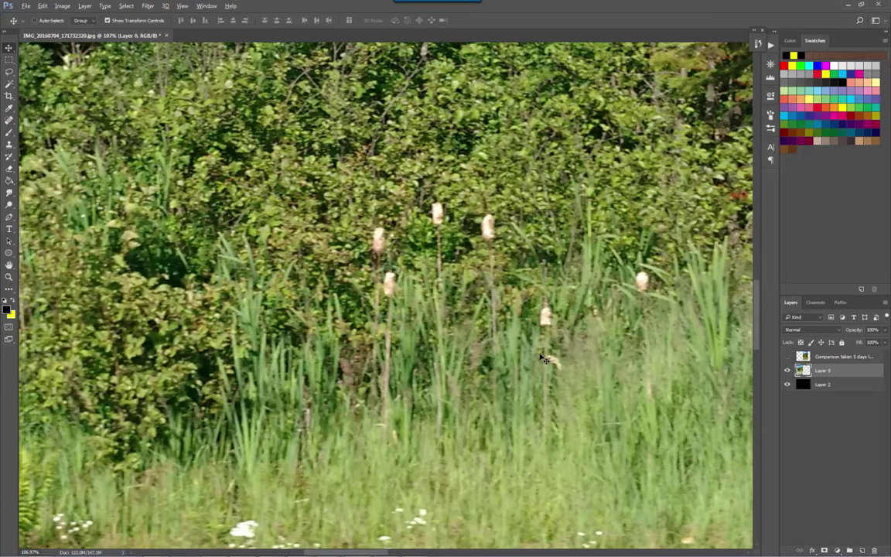
scroll(464, 329, "down", 1)
scroll(414, 334, "up", 2)
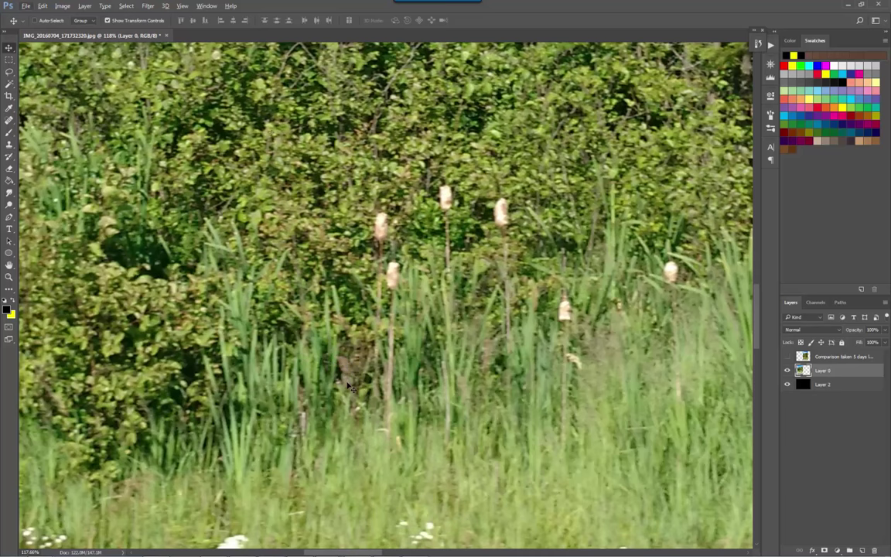
scroll(358, 367, "up", 4)
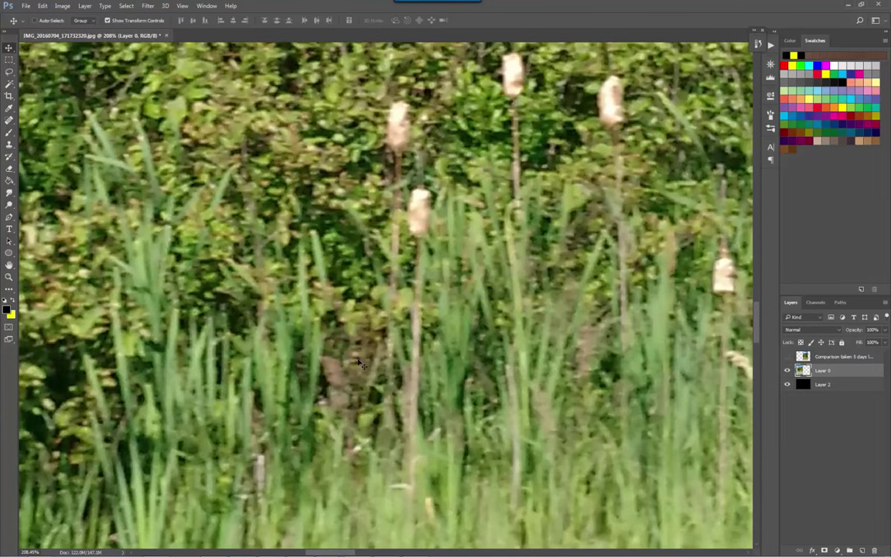
scroll(443, 396, "down", 1)
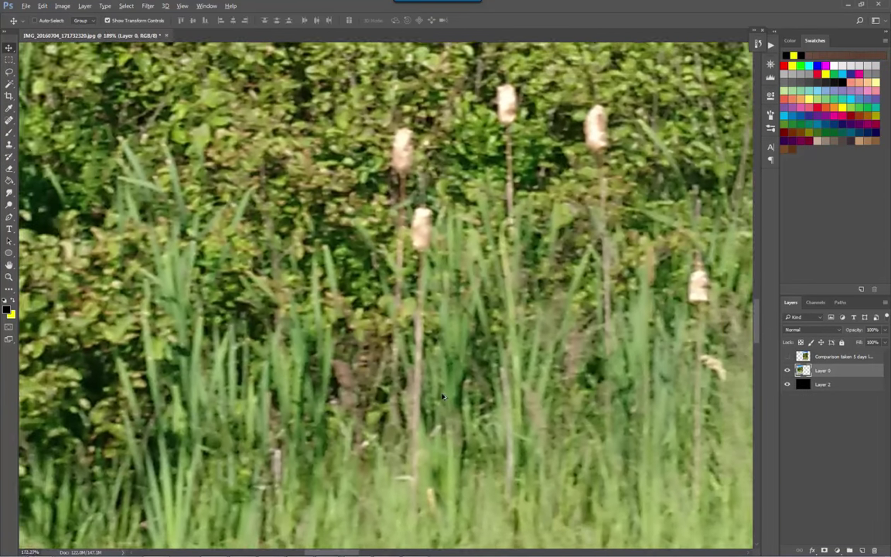
scroll(443, 395, "down", 5)
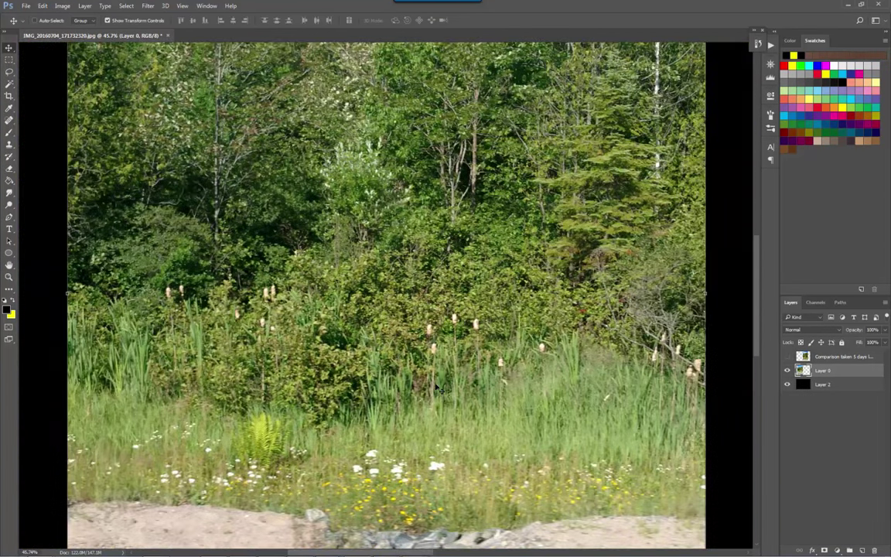
scroll(480, 386, "down", 2)
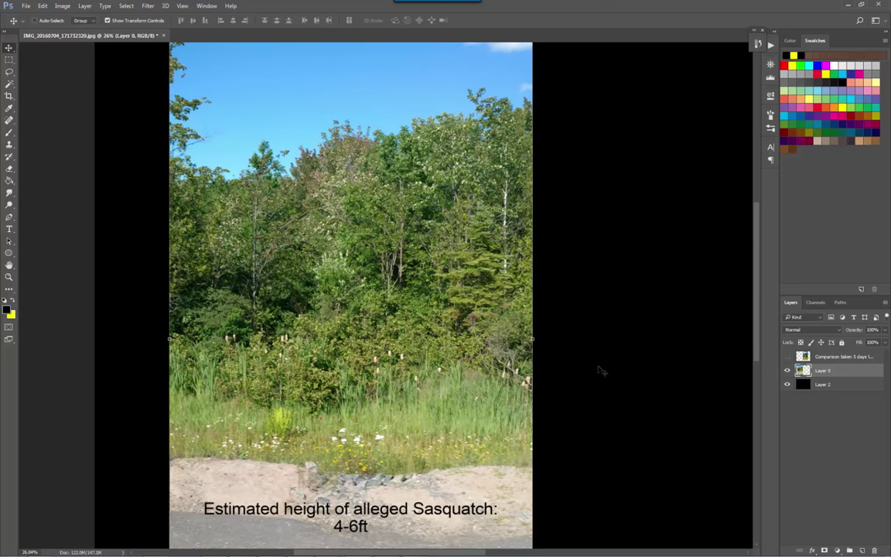
Step: Show the "Comparison taken 5 days later" layer and compare its cattails and undergrowth with those in the original photo
left_click_drag(616, 379, 563, 374)
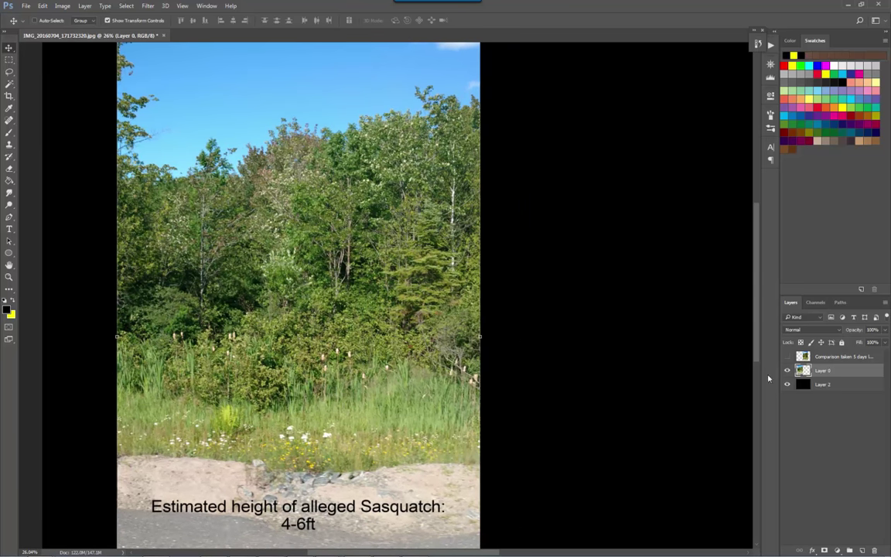
left_click(786, 356)
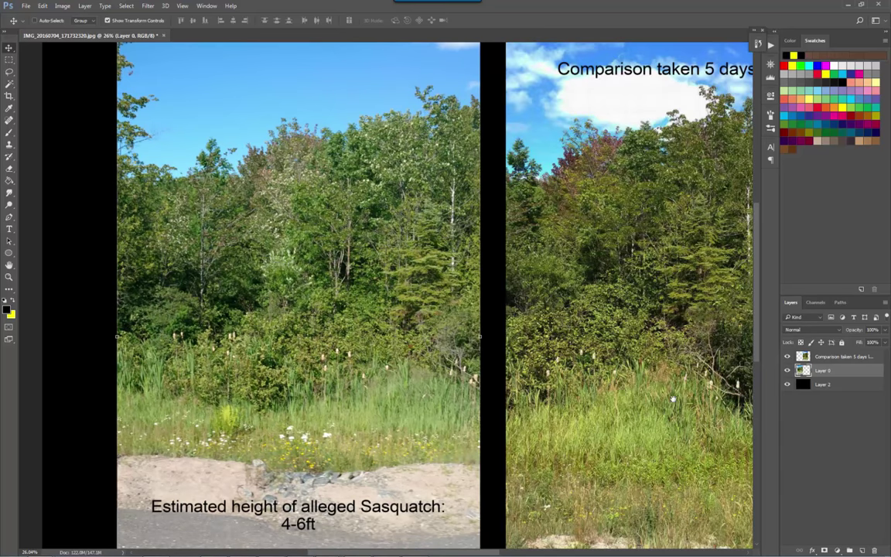
left_click_drag(672, 398, 521, 428)
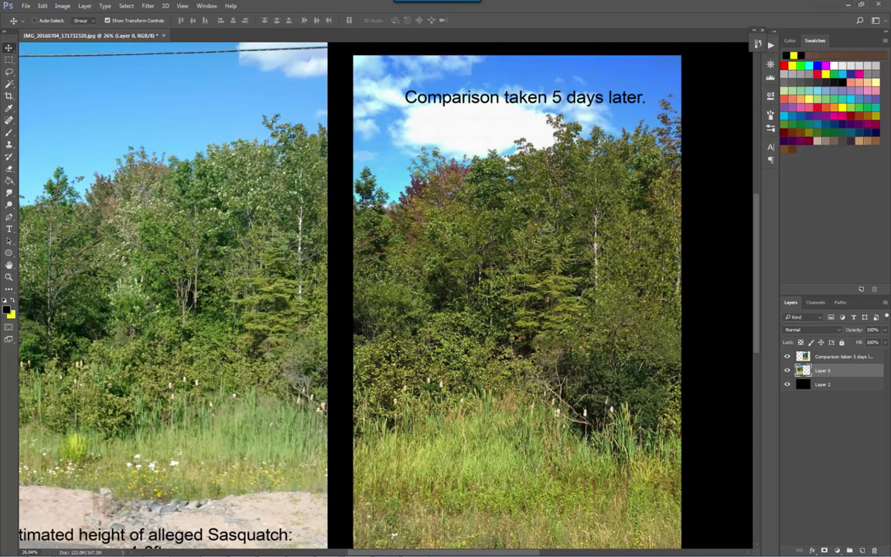
left_click_drag(503, 296, 507, 364)
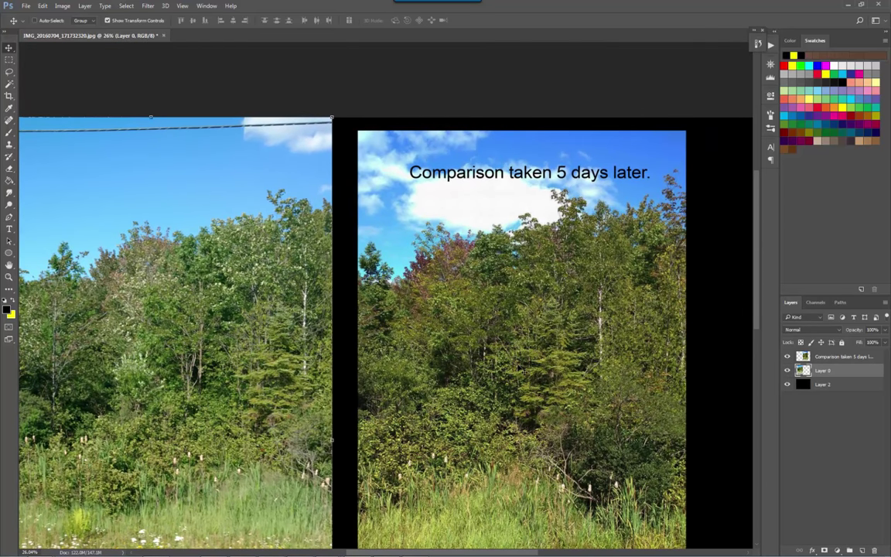
left_click_drag(476, 403, 522, 322)
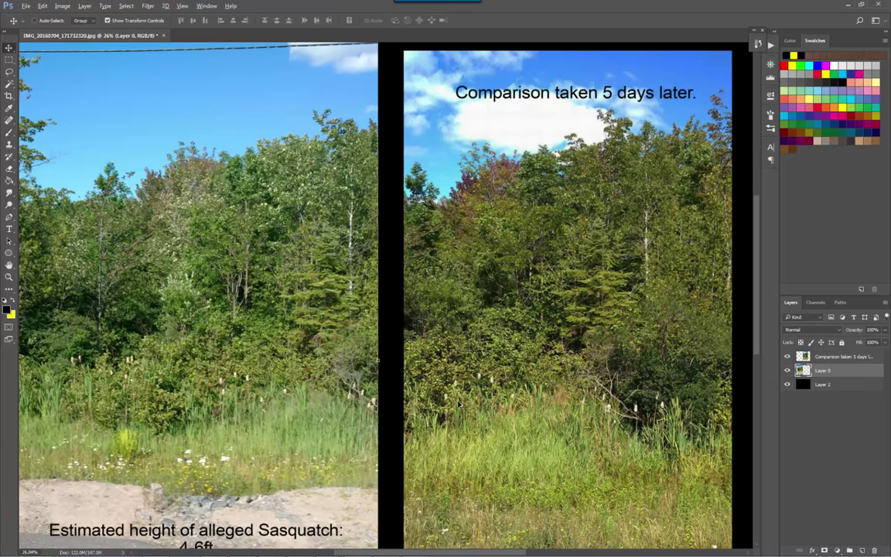
scroll(456, 400, "up", 4)
scroll(427, 360, "up", 2)
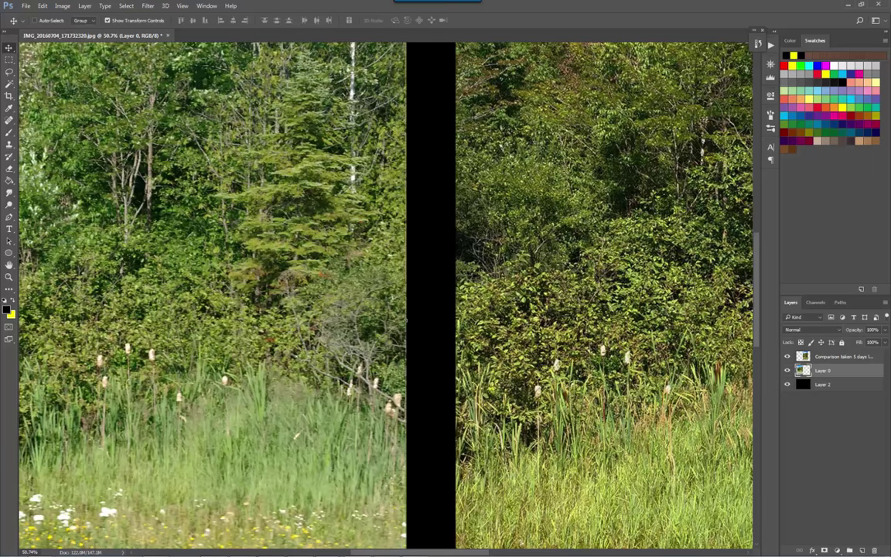
scroll(414, 352, "down", 1)
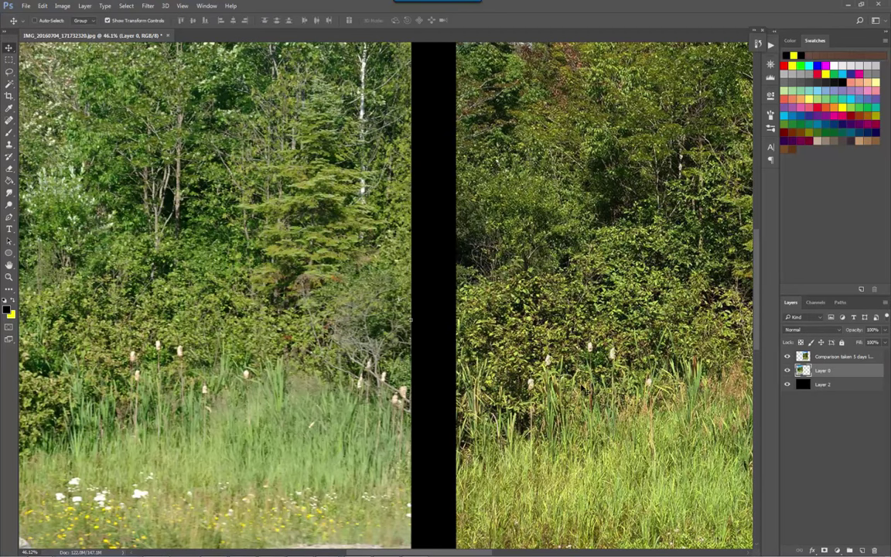
left_click_drag(248, 388, 433, 391)
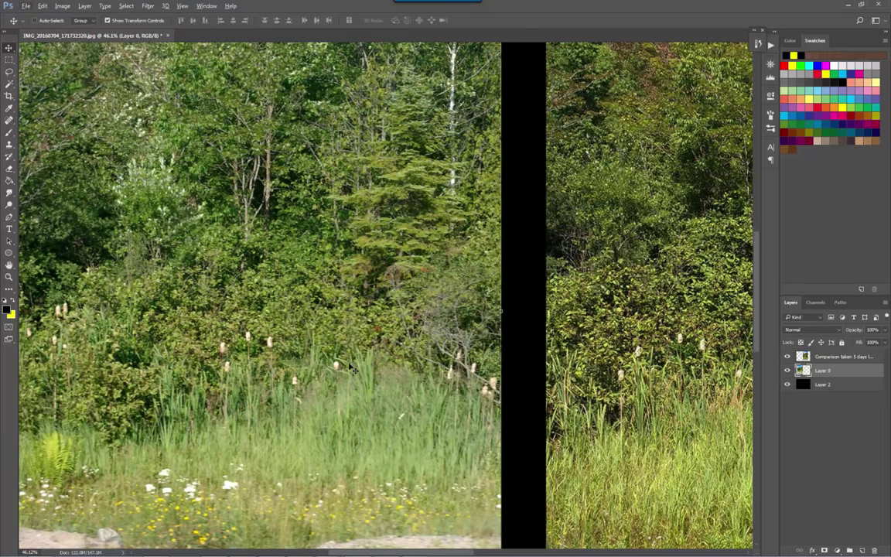
Step: Copy a rectangular area around the dark gap beneath the original photo's spruce to a new layer and start a free transform on it
scroll(408, 297, "up", 5)
scroll(408, 296, "up", 2)
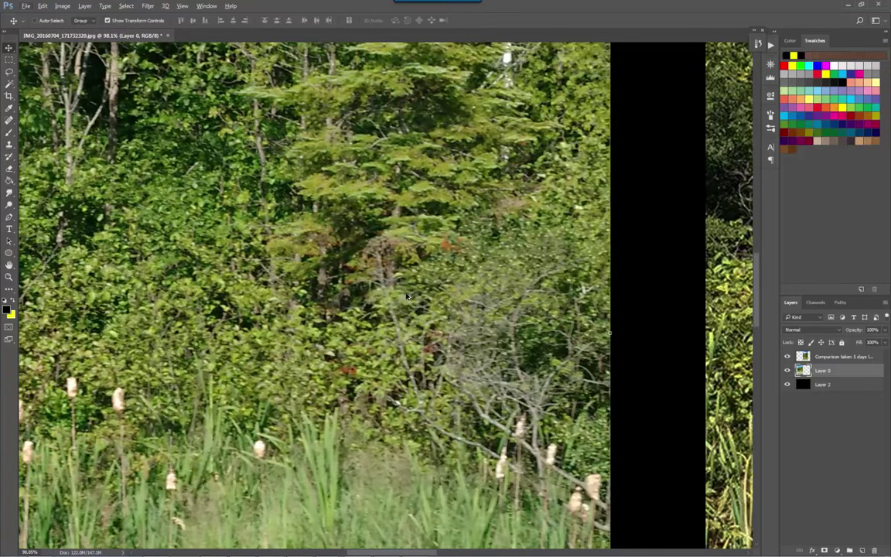
left_click(8, 60)
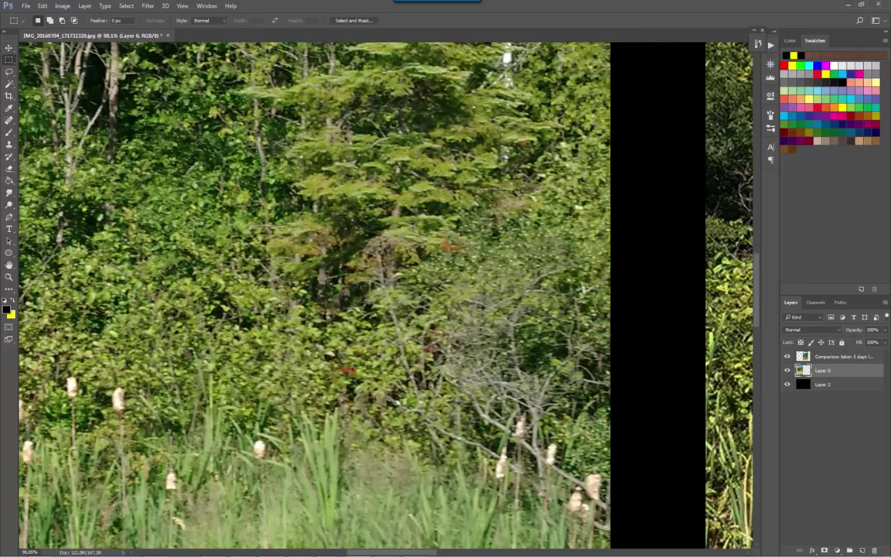
left_click_drag(271, 232, 410, 365)
scroll(384, 308, "down", 6)
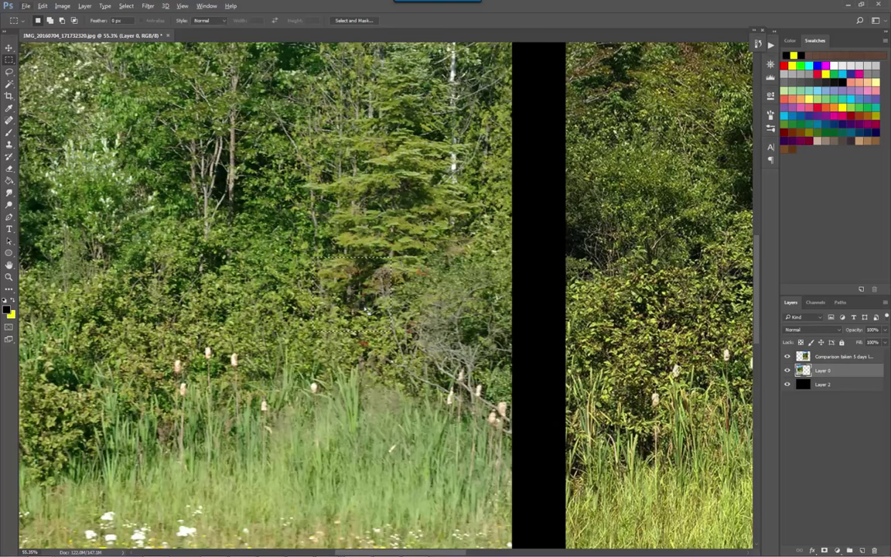
left_click_drag(359, 304, 369, 315)
right_click(365, 308)
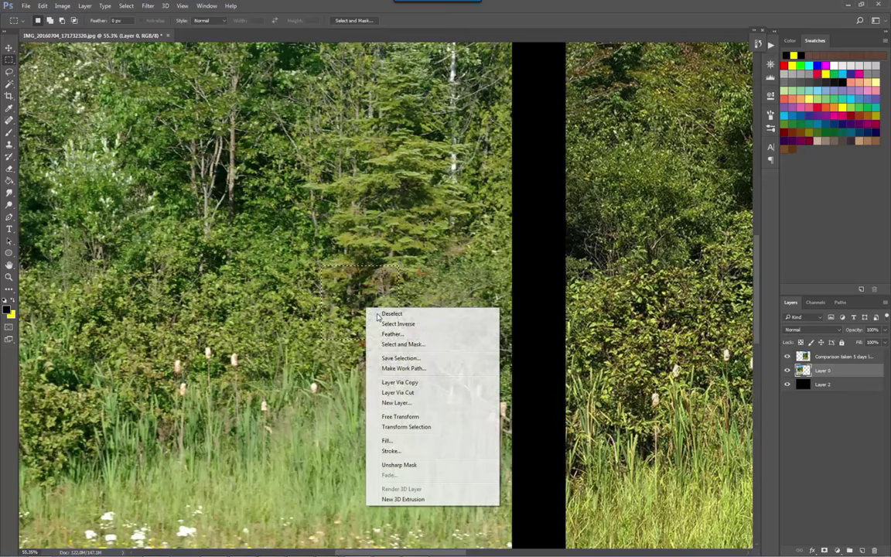
left_click(397, 381)
key("ctrl+t")
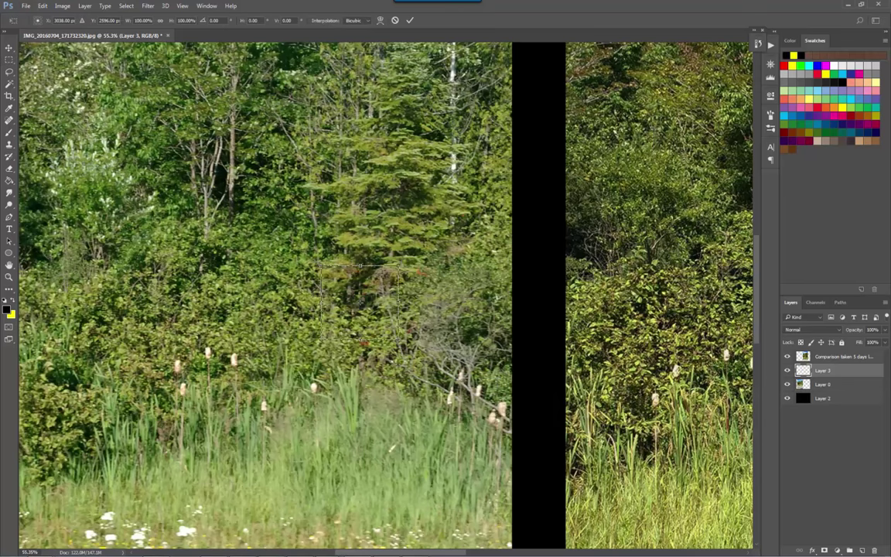
Step: Try to enlarge the copied patch to about 325% of its size
left_click_drag(399, 342, 485, 424)
scroll(483, 423, "down", 11)
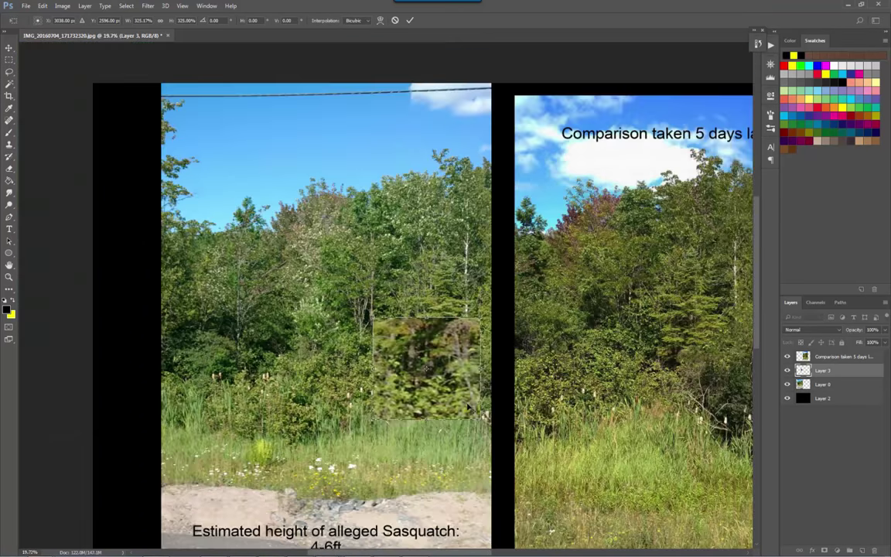
key("ctrl+z")
Step: Move the copied patch onto the comparison photo, apply the transform and bring Layer 3 above the comparison layer
scroll(362, 312, "up", 8)
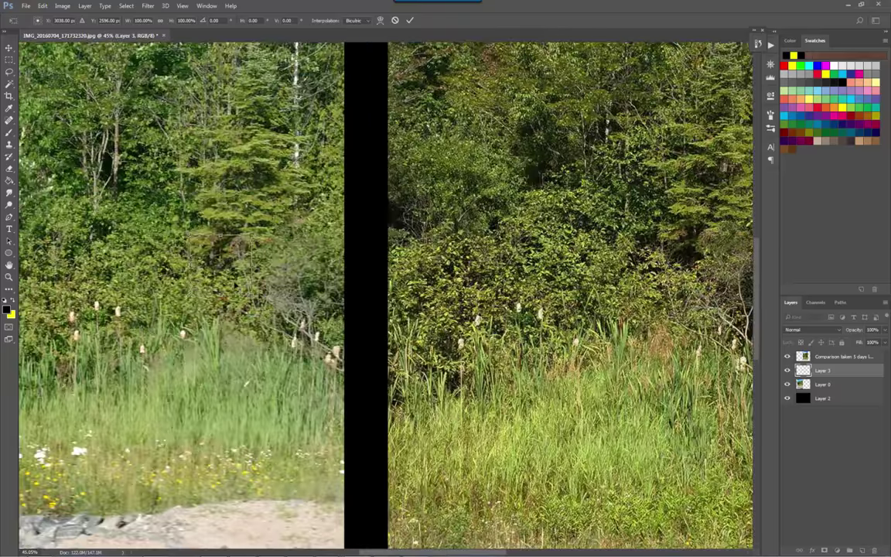
left_click_drag(239, 282, 619, 289)
left_click_drag(306, 415, 249, 425)
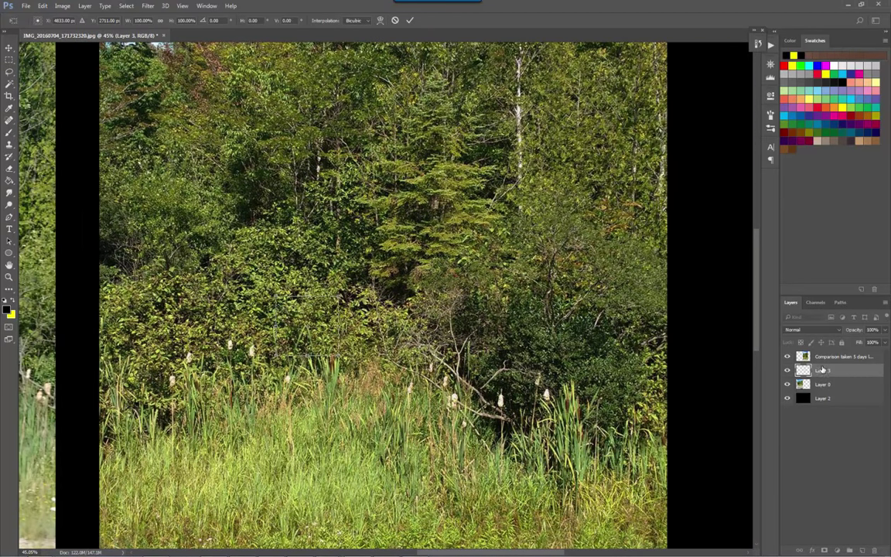
left_click(410, 20)
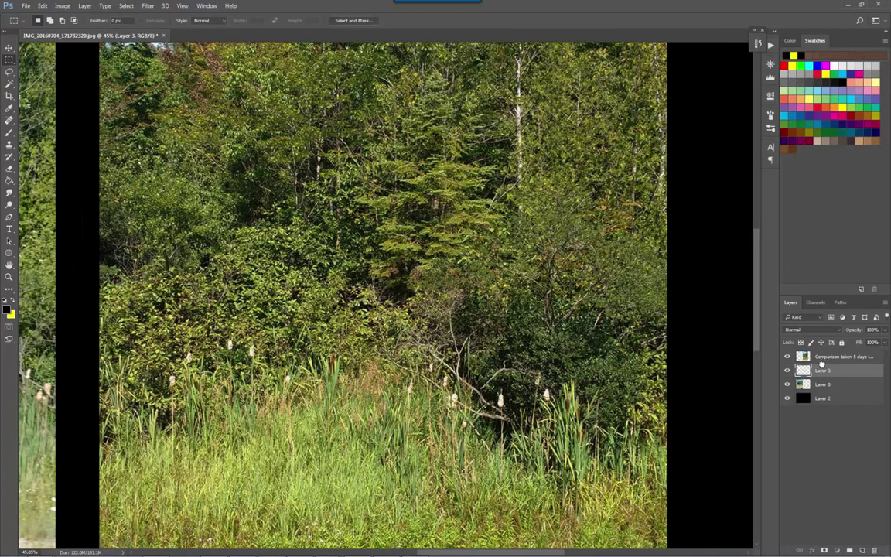
left_click_drag(824, 370, 825, 357)
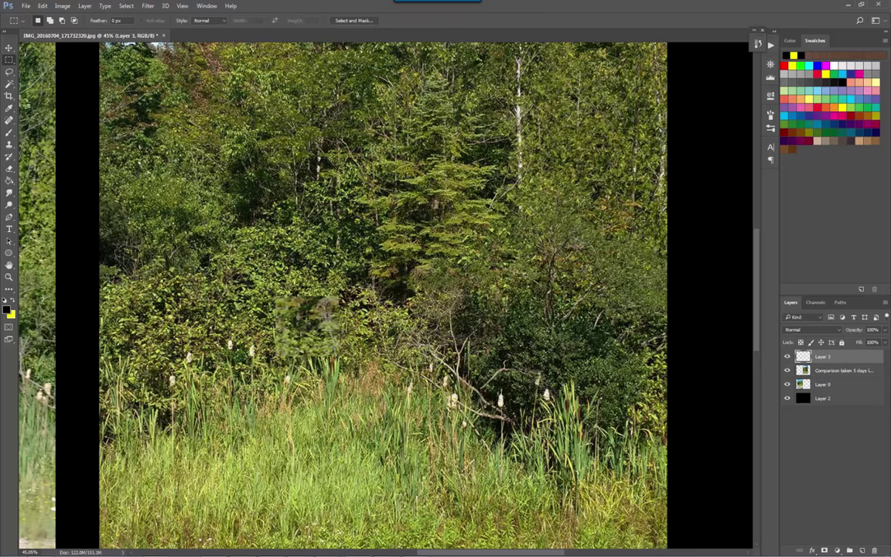
Step: Check the patch against the undergrowth near the comparison photo's spruce, and place it on the grass below the cattails
left_click(9, 47)
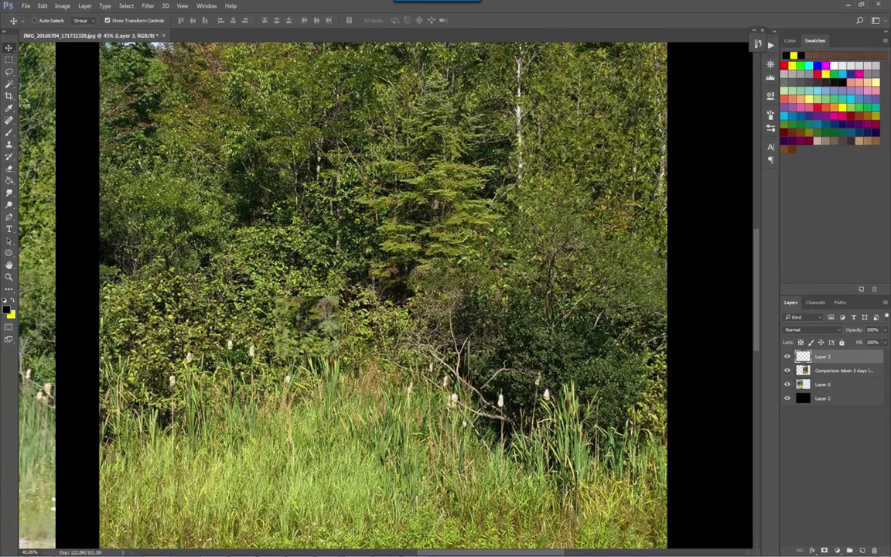
left_click_drag(301, 313, 331, 279)
scroll(382, 300, "up", 8)
left_click_drag(320, 318, 323, 341)
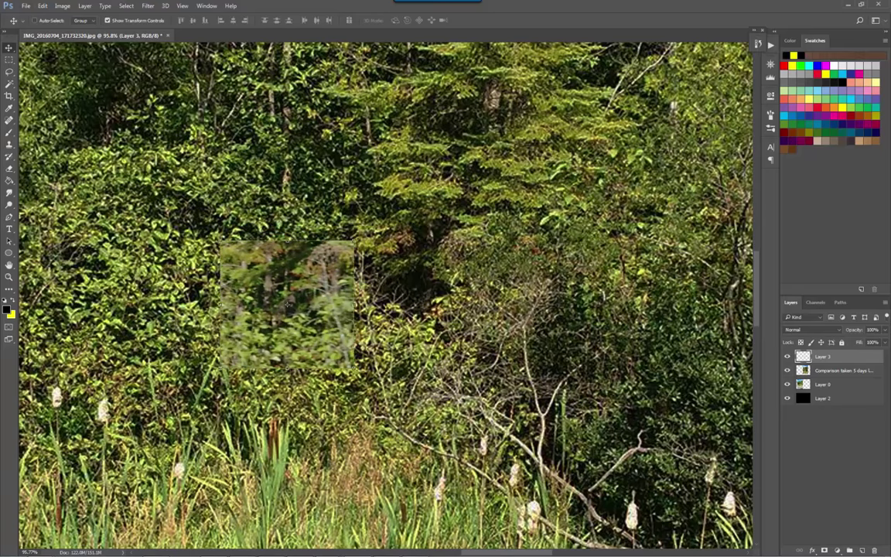
scroll(406, 292, "down", 3)
left_click_drag(148, 309, 327, 326)
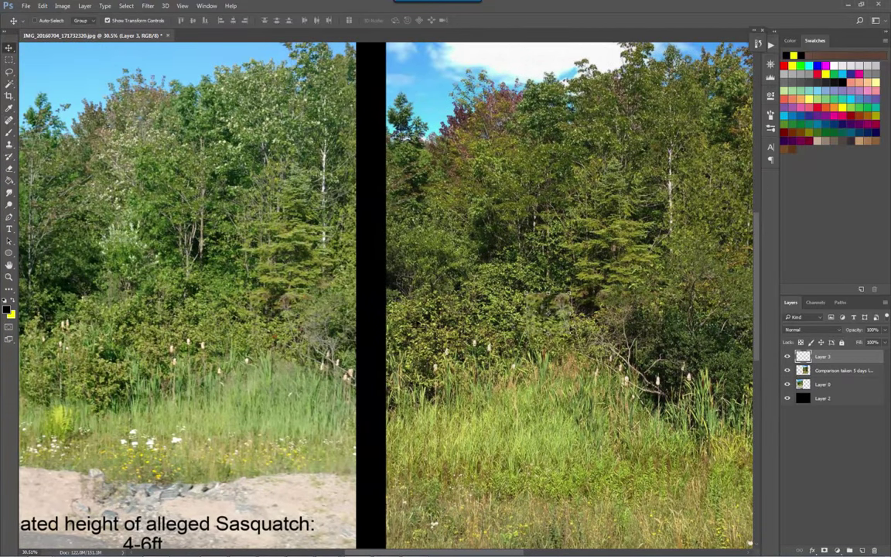
left_click_drag(543, 326, 471, 426)
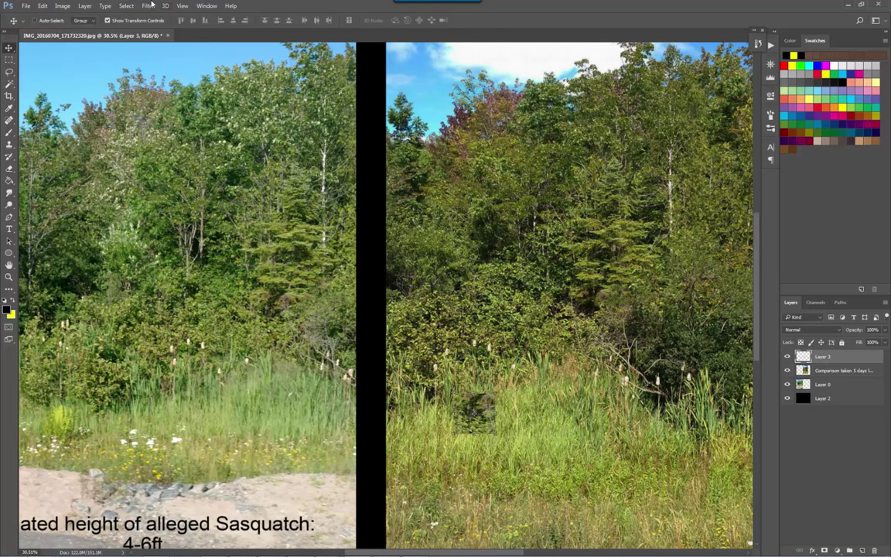
Step: Add a yellow outside Stroke layer style at 100% opacity to the copied patch on Layer 3
left_click(106, 5)
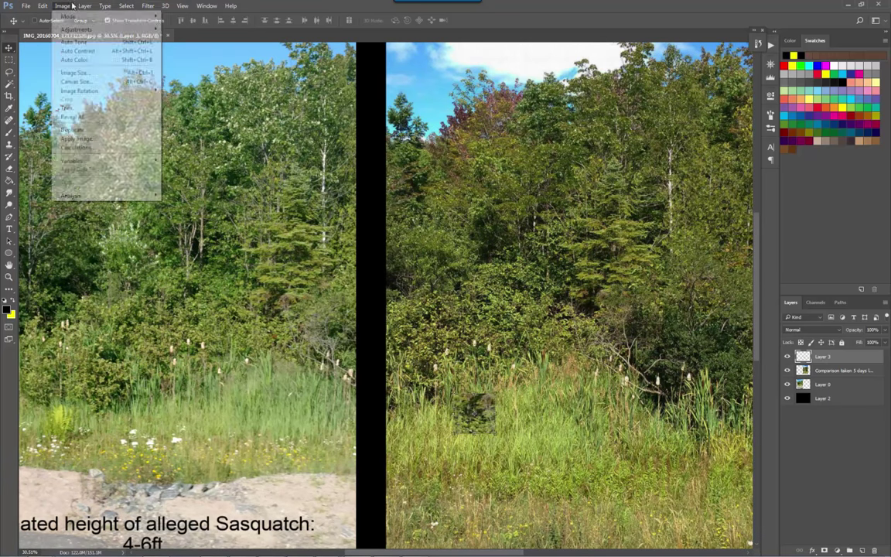
mouse_move(99, 95)
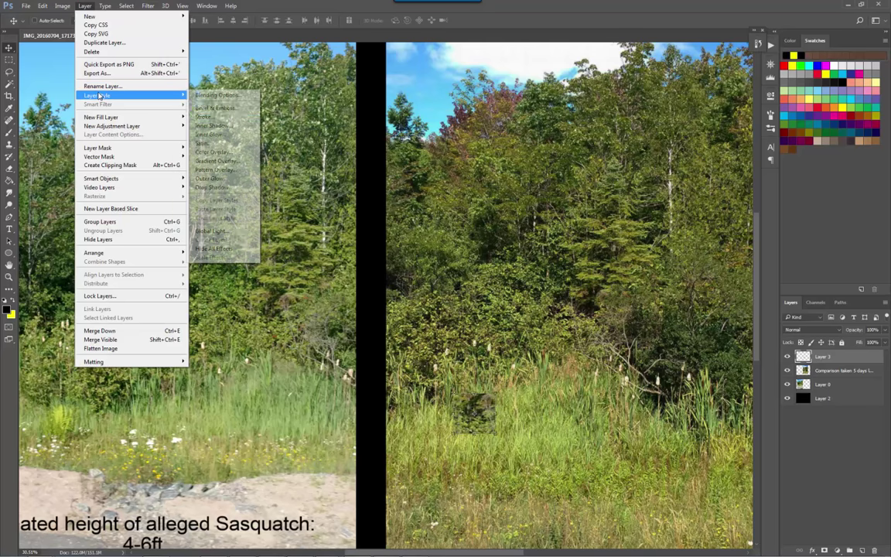
left_click(205, 116)
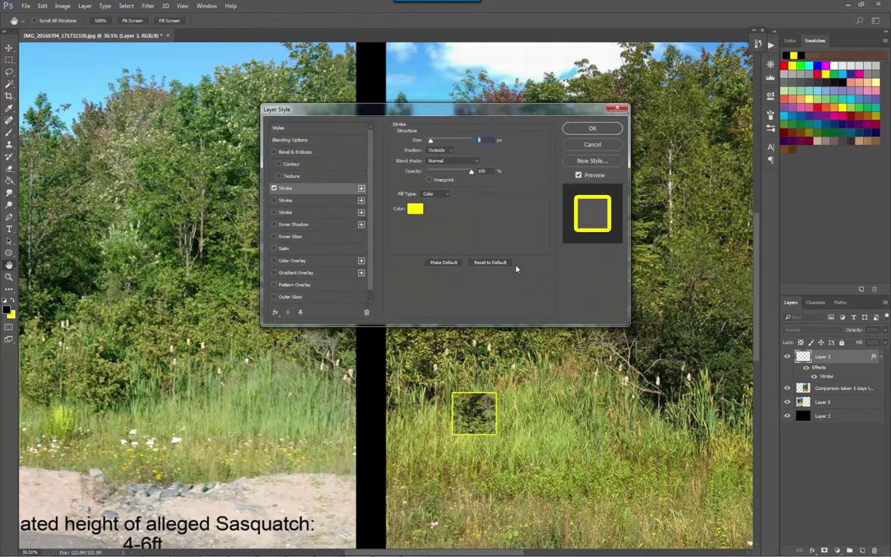
left_click(592, 129)
Step: Select a rectangular area around the base of the spruce on Layer 0 and copy it to a new layer
right_click(286, 301)
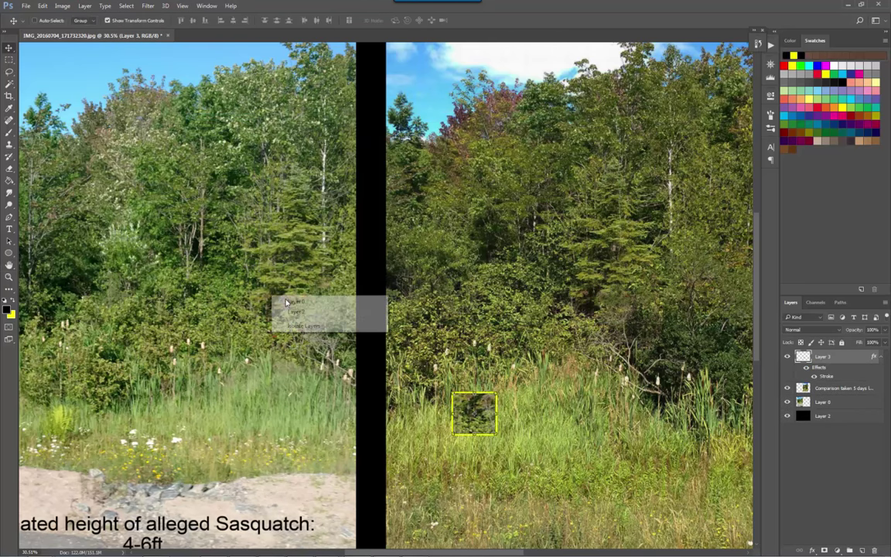
left_click(293, 302)
scroll(278, 298, "up", 3)
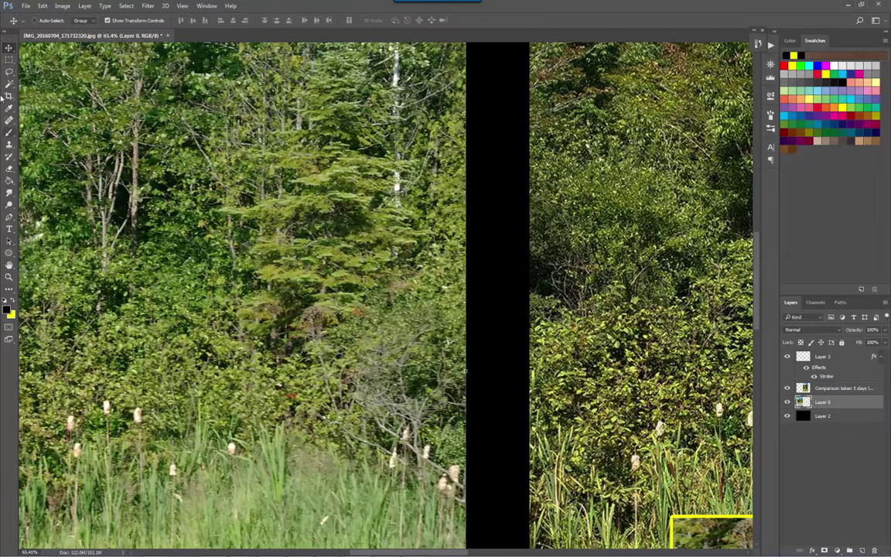
left_click(8, 60)
scroll(222, 265, "down", 3)
left_click_drag(185, 198, 315, 340)
left_click_drag(275, 290, 261, 290)
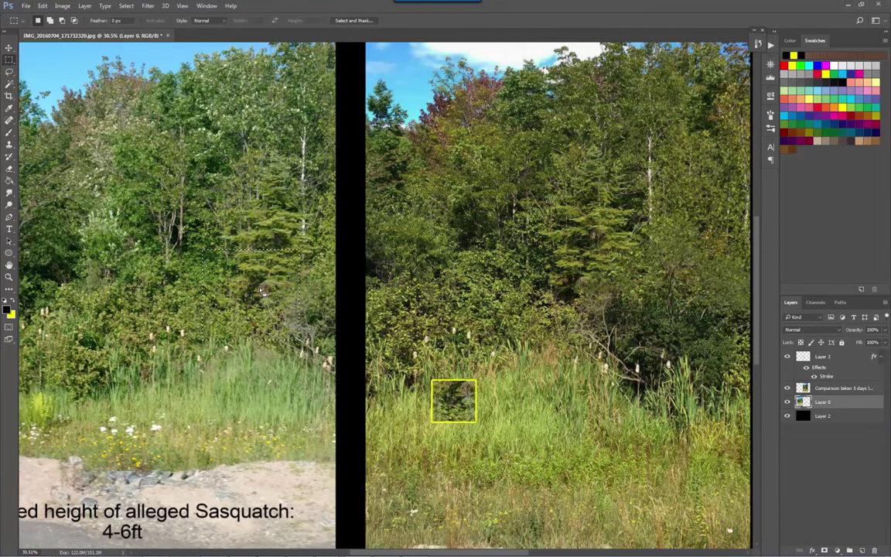
right_click(262, 290)
left_click(299, 362)
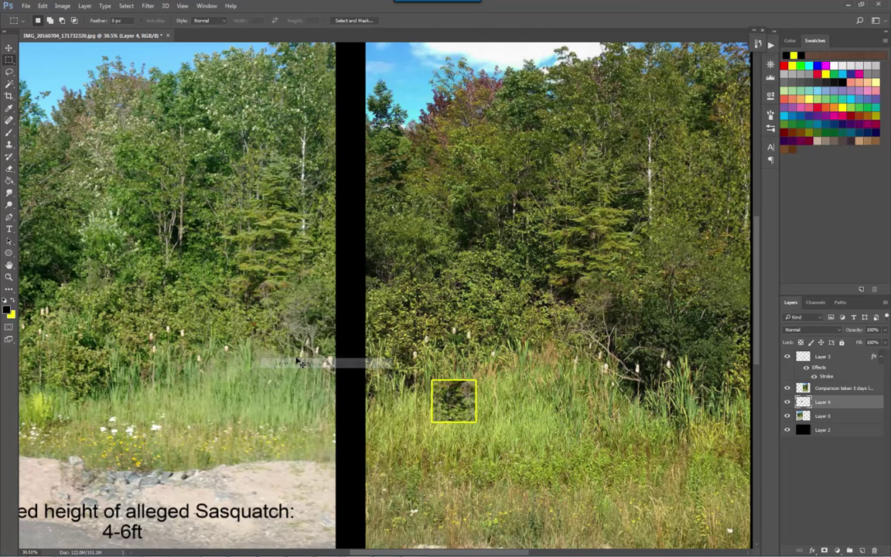
Step: Move the spruce patch onto the comparison photo's undergrowth and bring Layer 4 to the top of the layer stack
key("v")
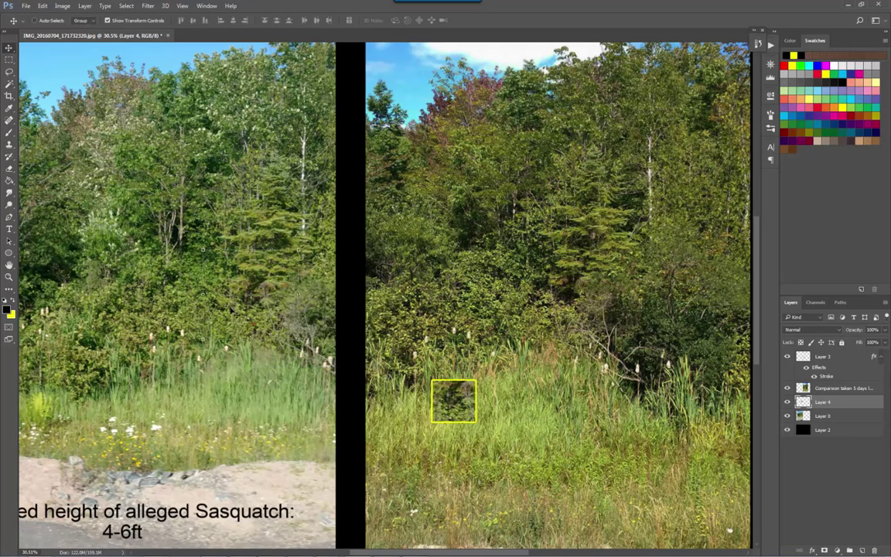
left_click_drag(211, 280, 478, 278)
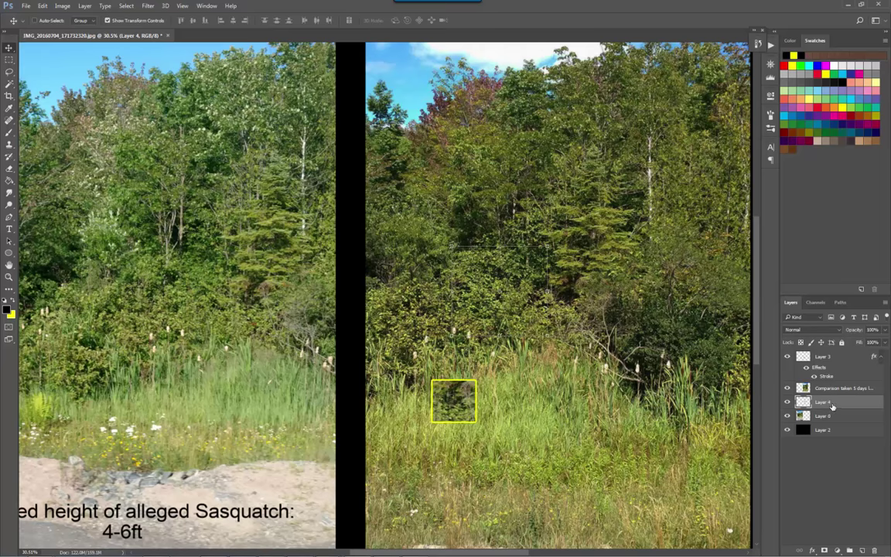
left_click_drag(832, 404, 824, 356)
left_click_drag(501, 292, 518, 303)
Step: Copy Layer 3's yellow Stroke effect to Layer 4 and place the outlined patch beside the comparison photo's spruce
scroll(674, 380, "right", 3)
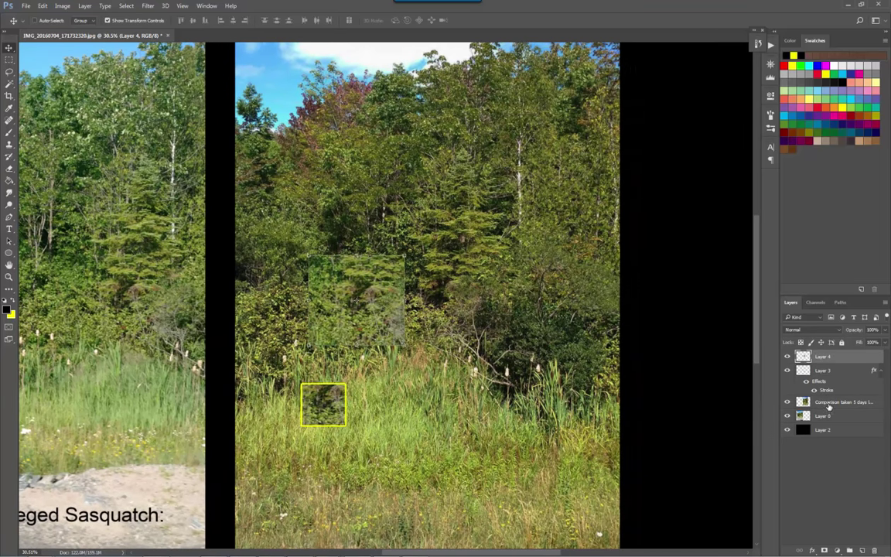
left_click_drag(826, 394, 824, 358)
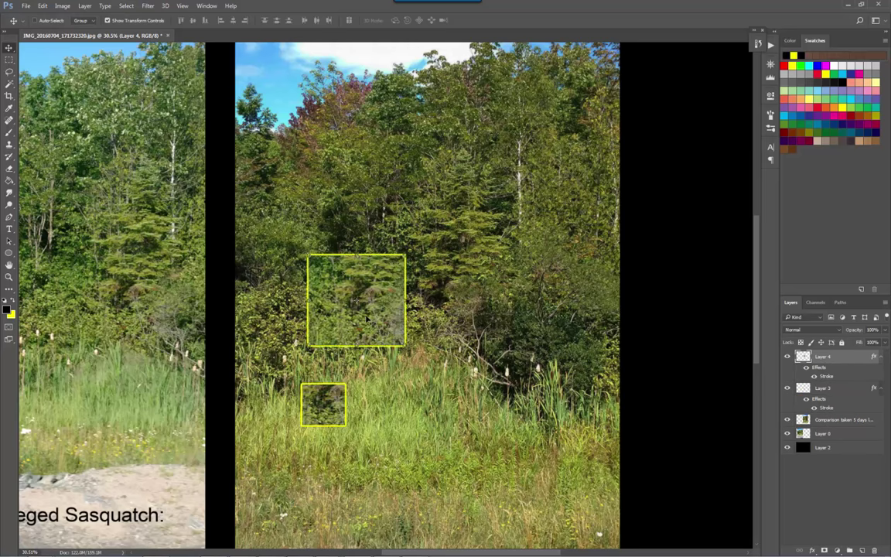
mouse_move(370, 305)
left_mouse_down()
mouse_move(346, 293)
mouse_move(340, 332)
left_mouse_up()
scroll(429, 288, "up", 2)
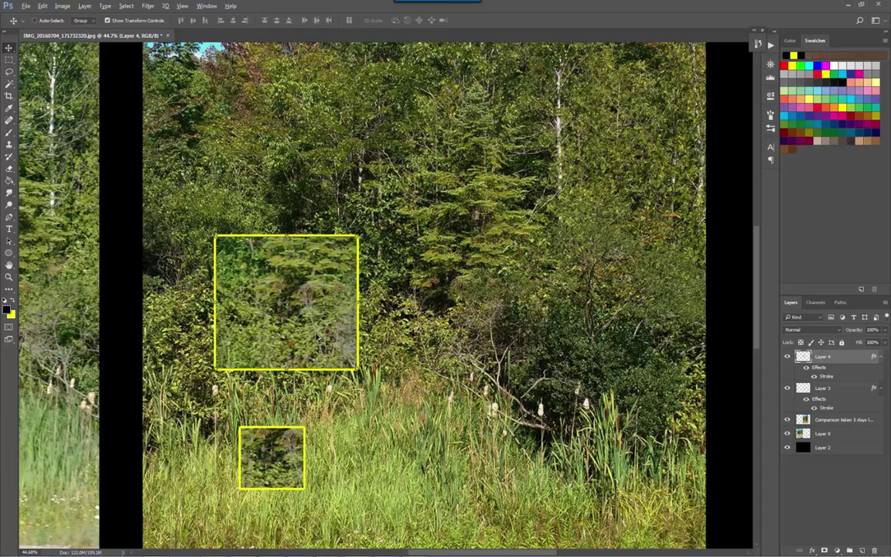
scroll(316, 337, "up", 2)
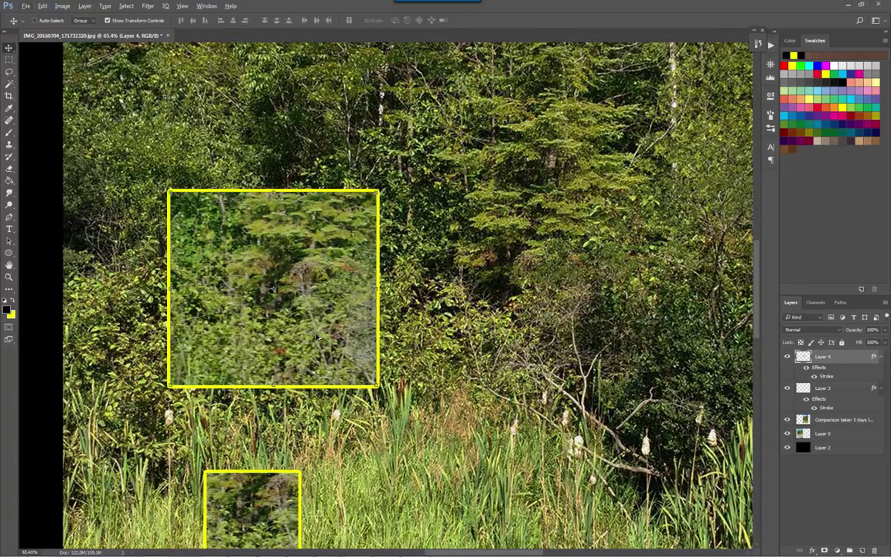
scroll(316, 337, "down", 5)
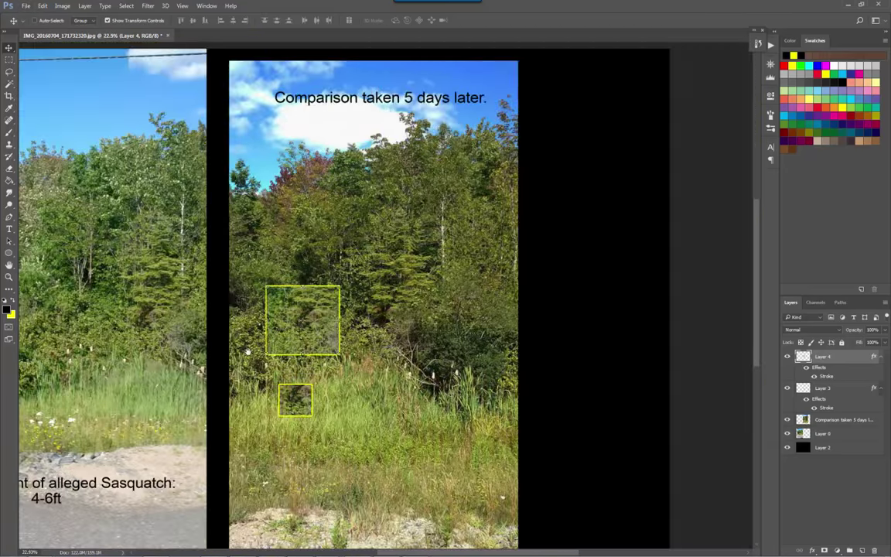
Step: Move the large outlined patch down to the comparison photo's foreground grass and place the small Layer 3 patch beside it, applying the transform
left_click_drag(236, 346, 386, 361)
left_click_drag(446, 332, 453, 487)
right_click(452, 424)
left_click(464, 430)
key("ctrl+t")
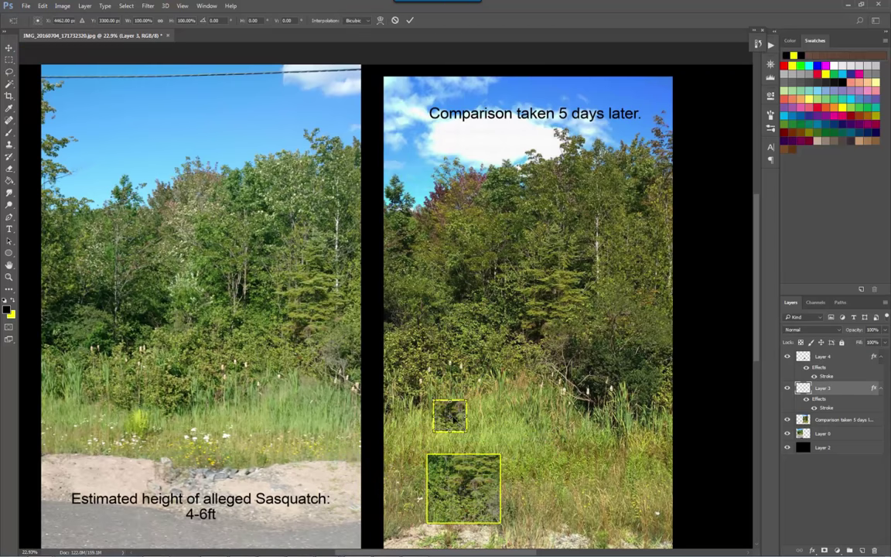
left_click_drag(454, 419, 528, 506)
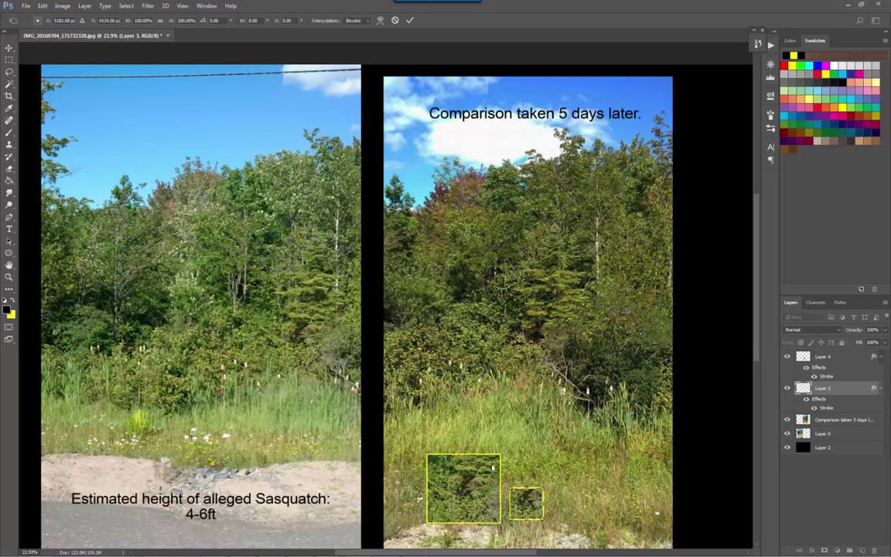
scroll(453, 340, "up", 3)
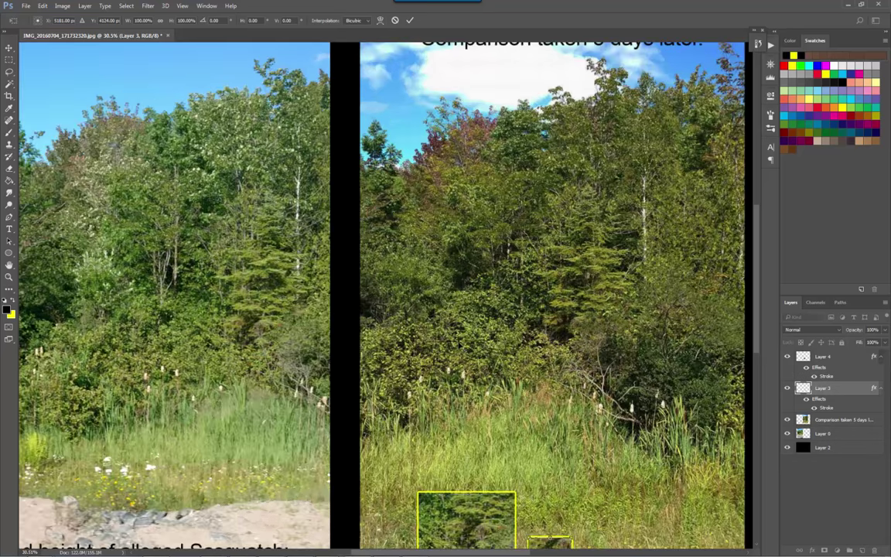
scroll(453, 340, "down", 3)
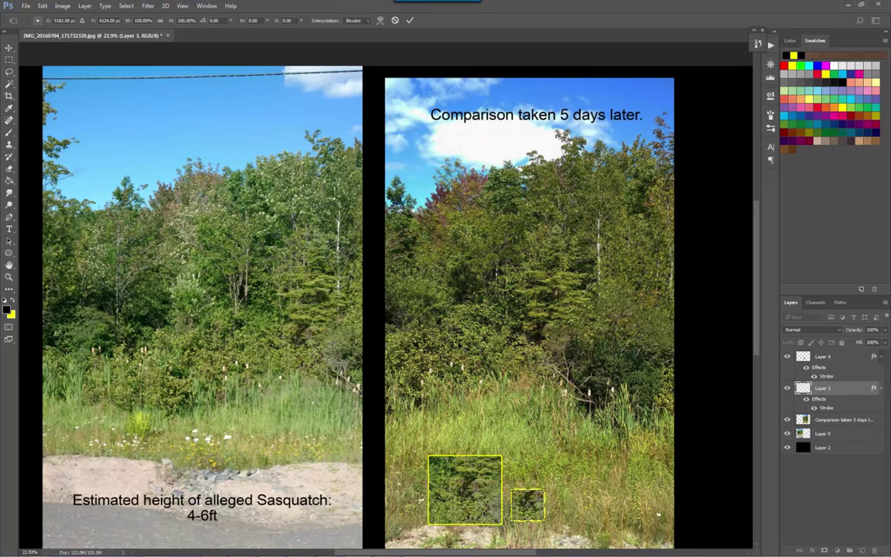
left_click(9, 47)
left_click(403, 191)
Step: Select the comparison photo's layer and move the photo so that it overlaps the lower part of the original photo
scroll(428, 271, "up", 4)
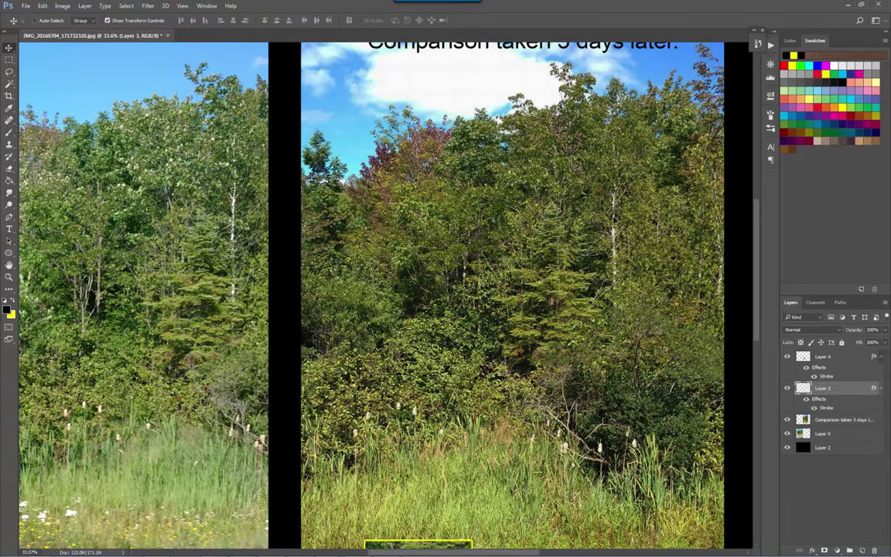
scroll(405, 154, "up", 3)
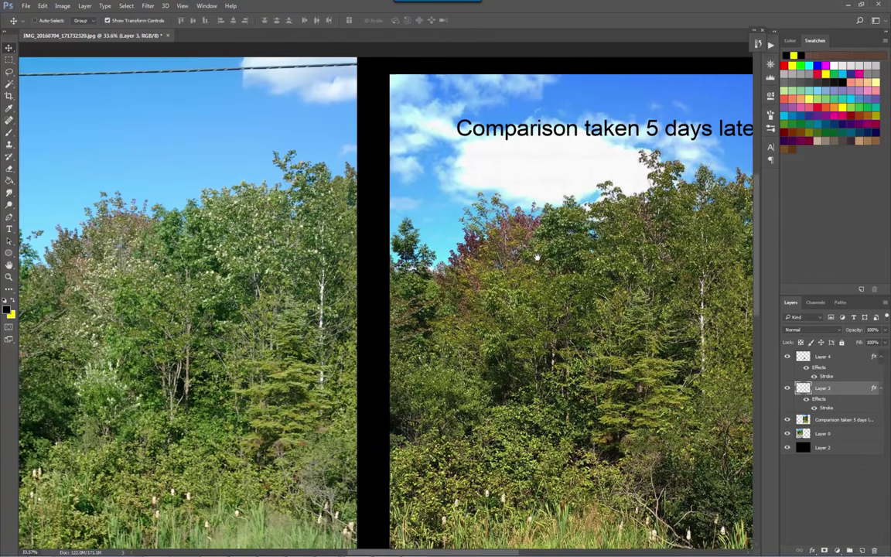
scroll(462, 246, "down", 4)
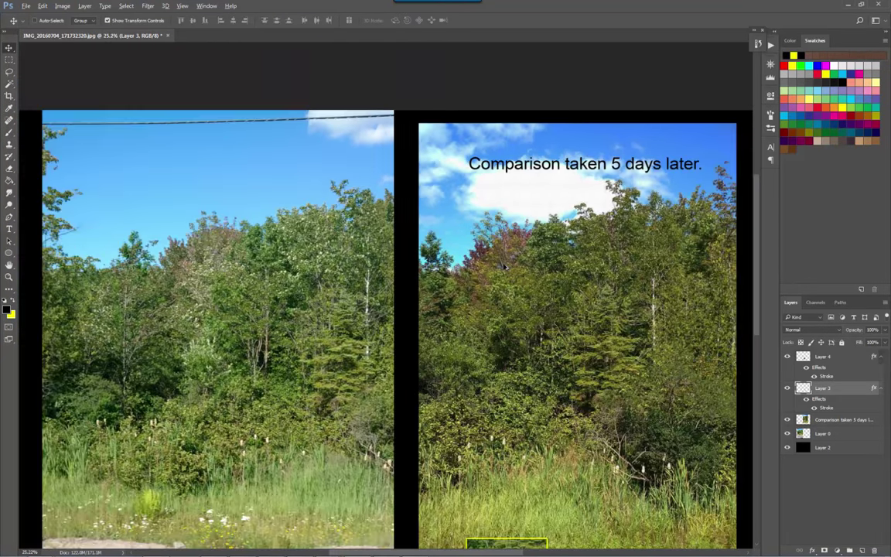
right_click(319, 236)
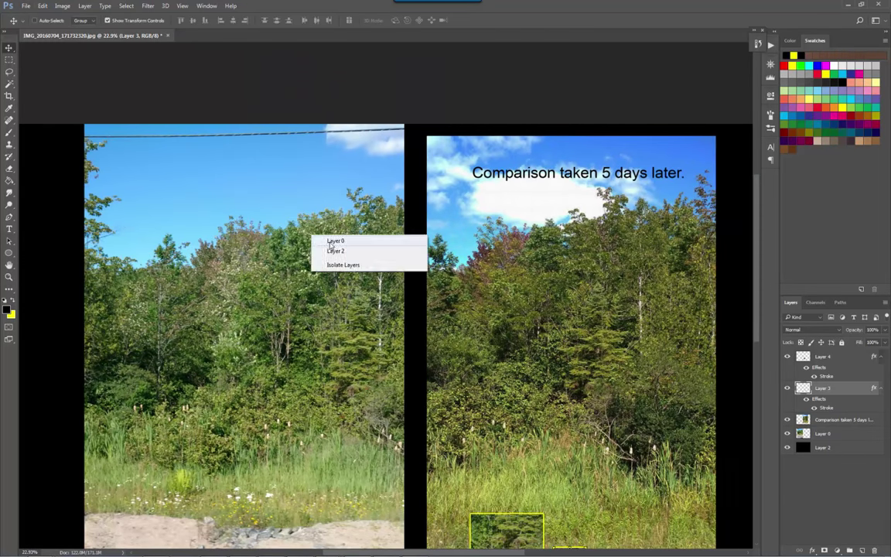
left_click(331, 249)
right_click(505, 246)
left_click(529, 252)
left_click_drag(597, 219, 331, 349)
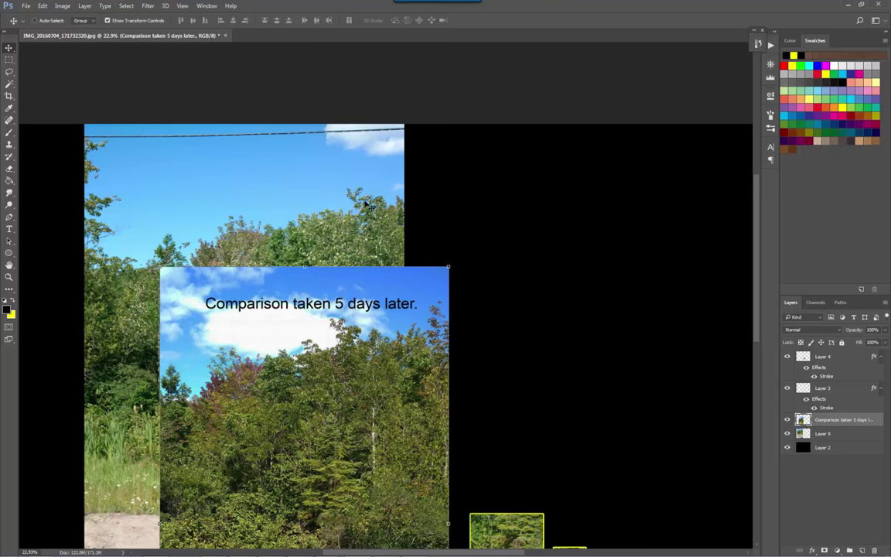
left_click_drag(340, 363, 338, 363)
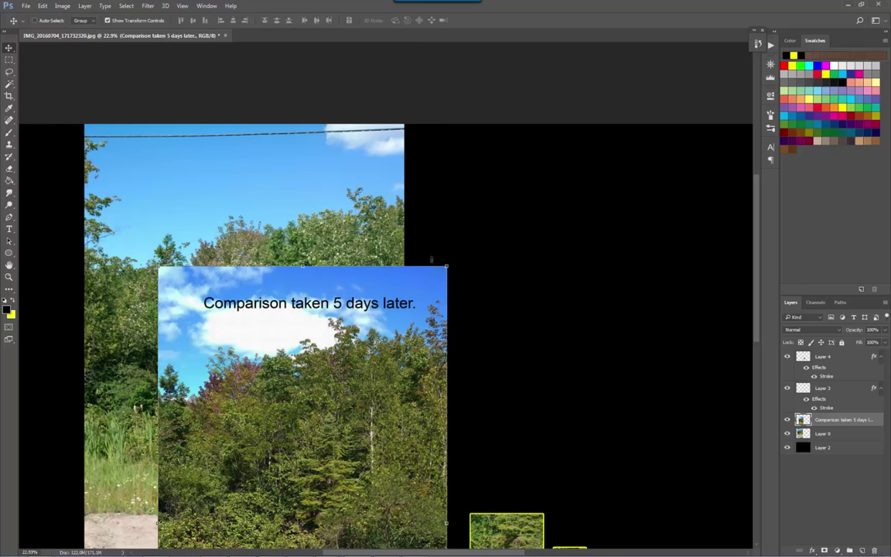
Step: Enlarge the comparison photo to about 104.5% and reposition it over the original to check its scale
left_click_drag(445, 267, 477, 249)
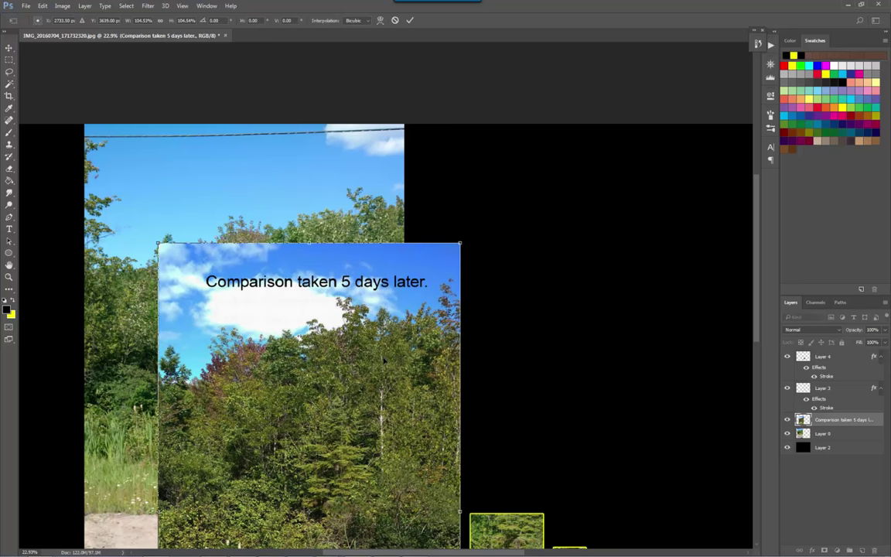
left_click_drag(385, 363, 390, 392)
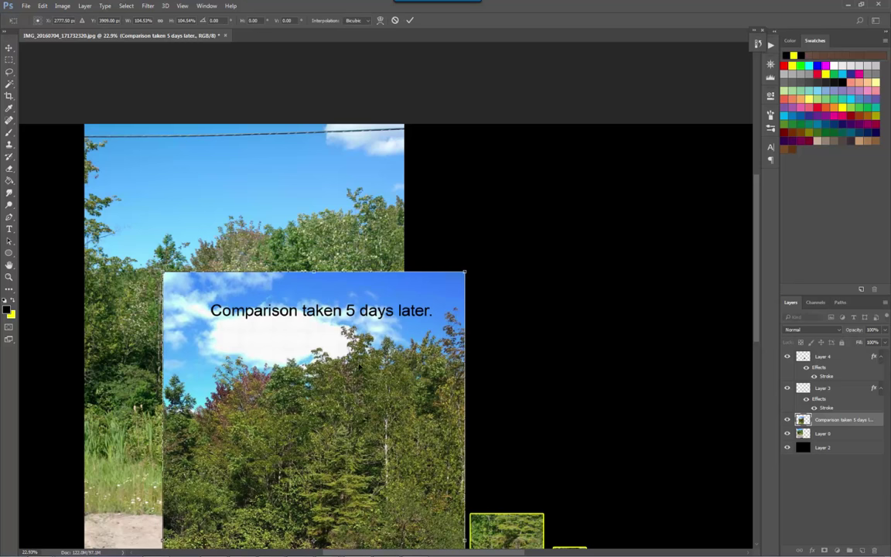
left_click_drag(270, 338, 367, 261)
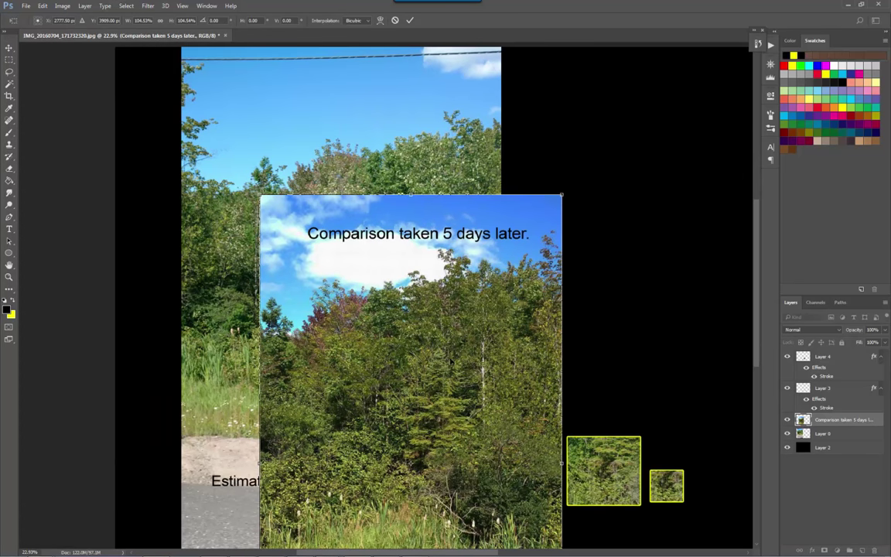
scroll(451, 363, "down", 6)
scroll(291, 247, "up", 5)
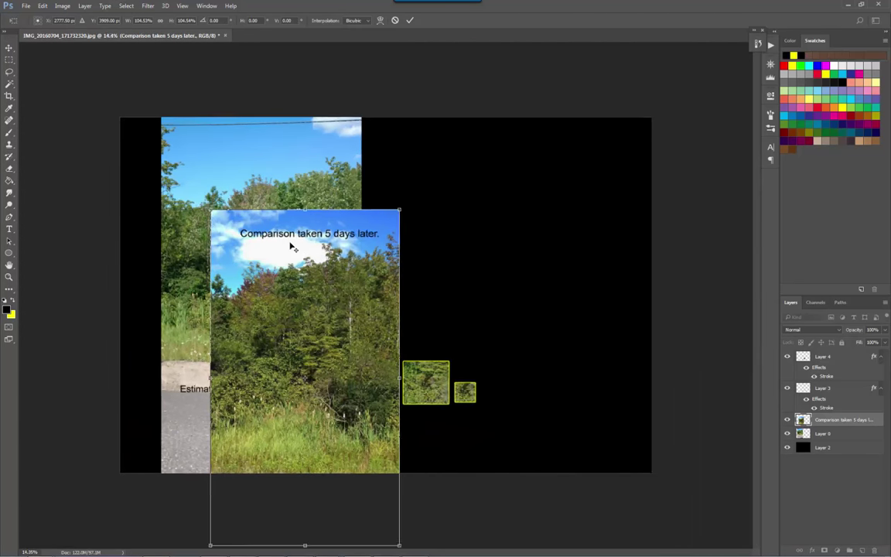
scroll(255, 254, "up", 1)
scroll(190, 255, "up", 2)
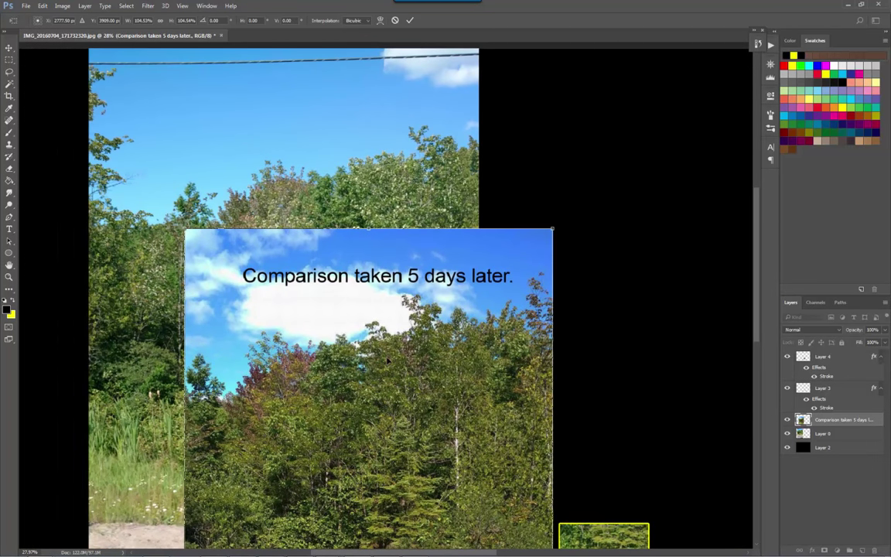
scroll(377, 361, "down", 2)
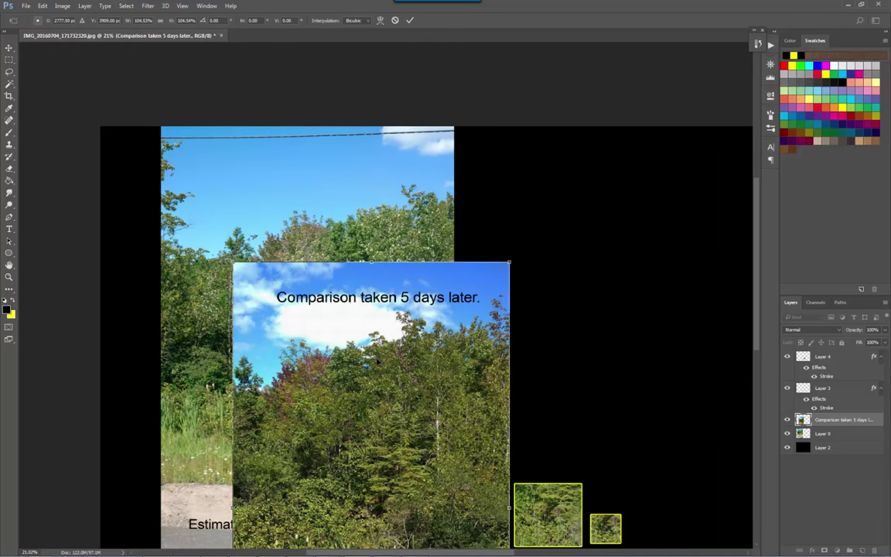
scroll(377, 361, "up", 2)
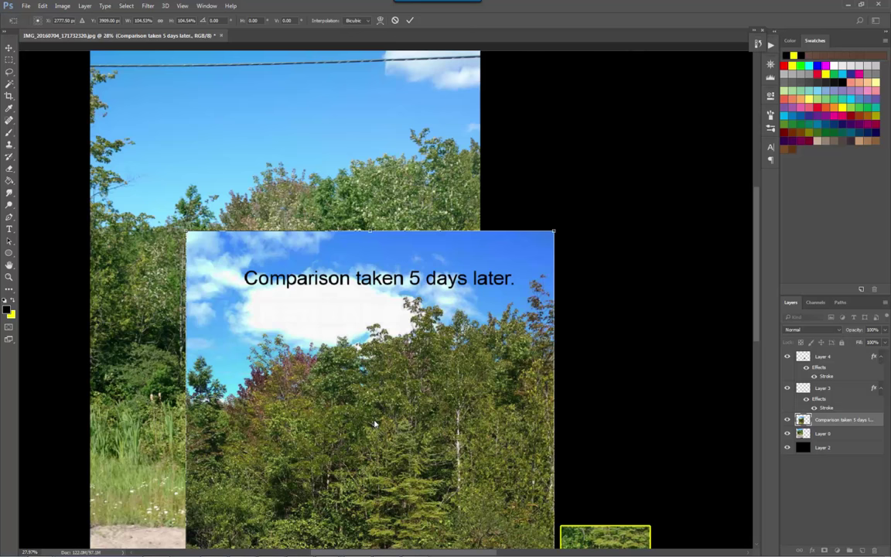
Step: Move the enlarged comparison photo back beside the original, leaving a narrow black gap between them
left_click_drag(351, 473, 579, 257)
left_click_drag(556, 276, 433, 378)
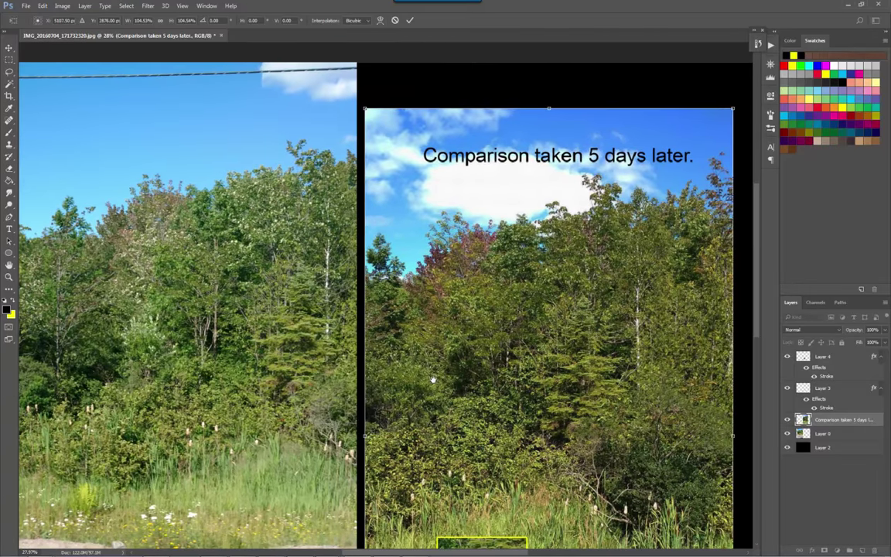
mouse_move(479, 410)
left_mouse_down()
mouse_move(501, 395)
mouse_move(484, 410)
mouse_move(490, 385)
mouse_move(488, 394)
left_mouse_up()
scroll(379, 393, "down", 1)
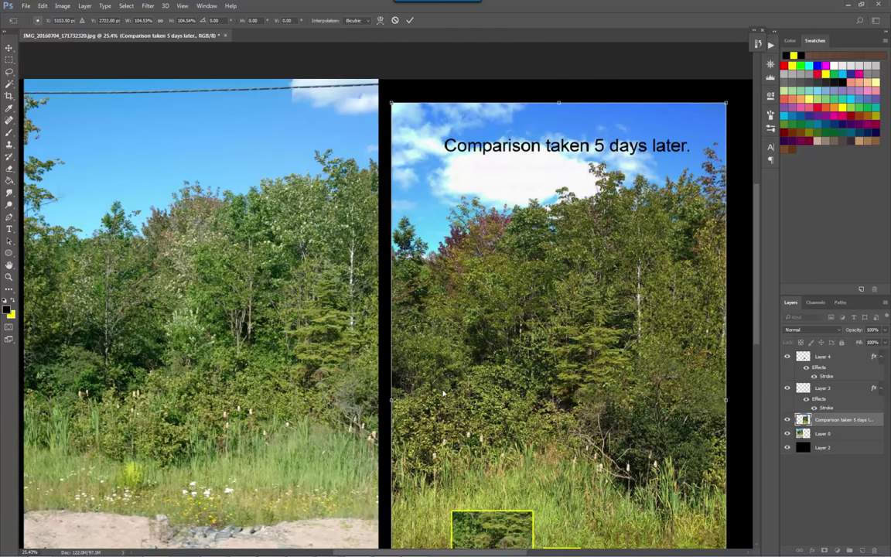
left_click_drag(414, 349, 429, 337)
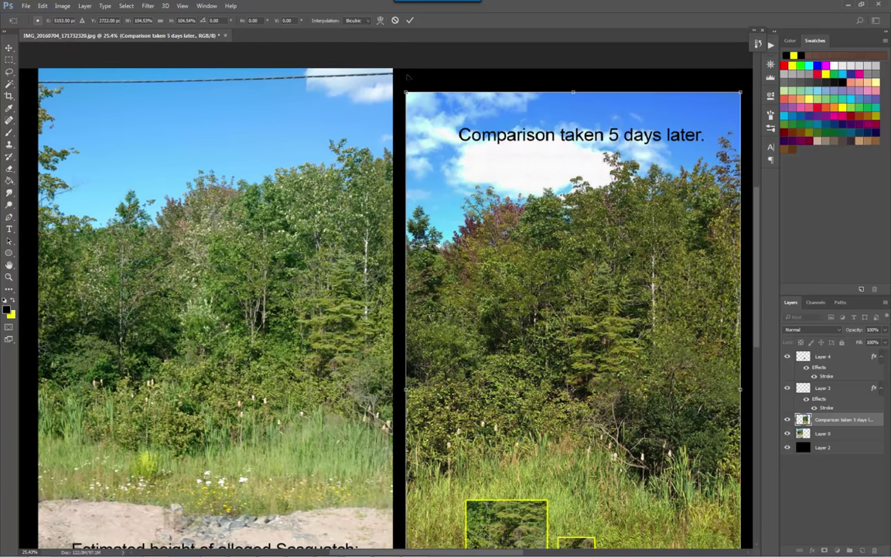
Step: Apply the transform and move the comparison photo slightly higher to line its trees up with the original
left_click(410, 20)
key("Return")
scroll(523, 252, "up", 1)
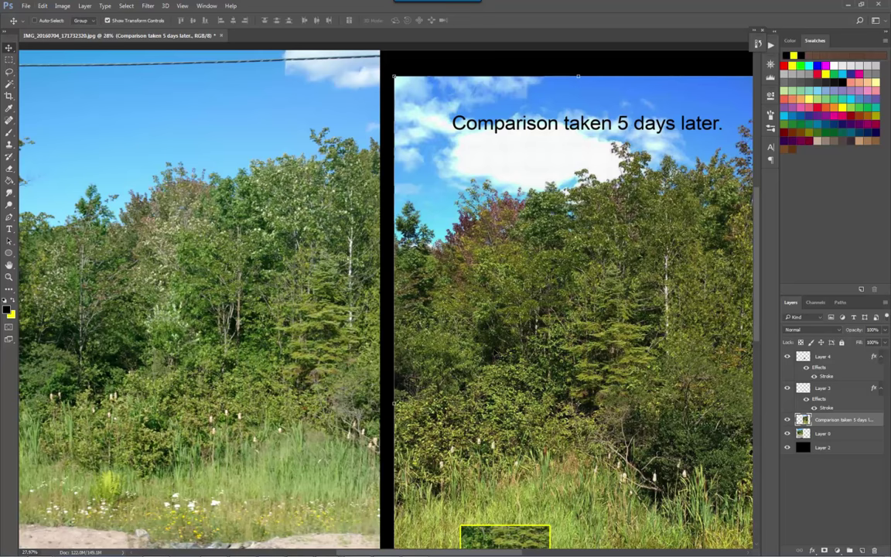
left_click_drag(537, 366, 552, 330)
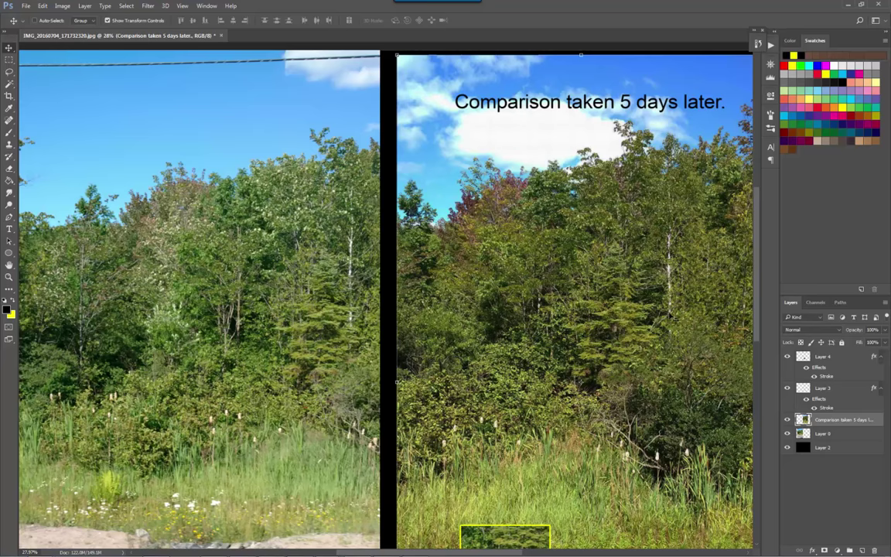
Step: Copy a rectangular area of trees, including the evergreen and white birch, from the original photo on Layer 0 to a new layer
scroll(512, 300, "up", 1)
right_click(254, 247)
left_click(269, 252)
left_click(8, 58)
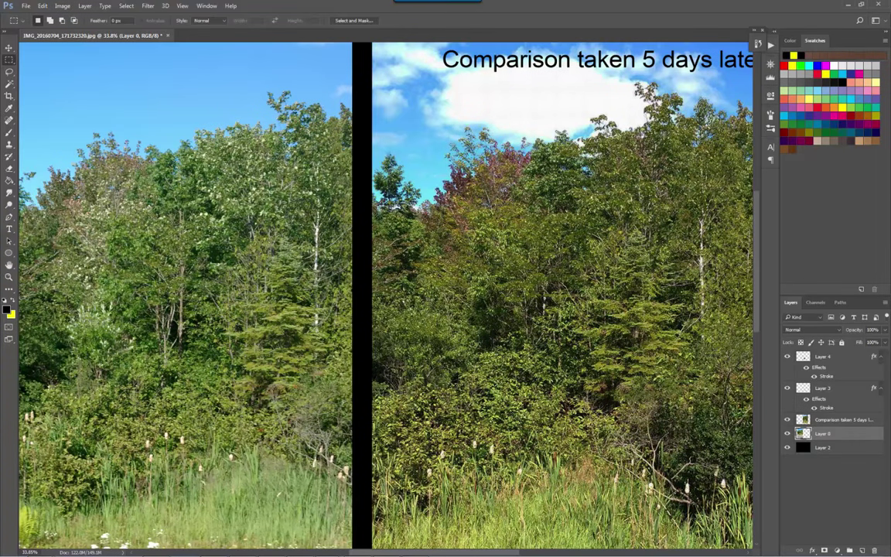
mouse_move(132, 182)
left_mouse_down()
mouse_move(224, 241)
mouse_move(345, 374)
left_mouse_up()
right_click(275, 299)
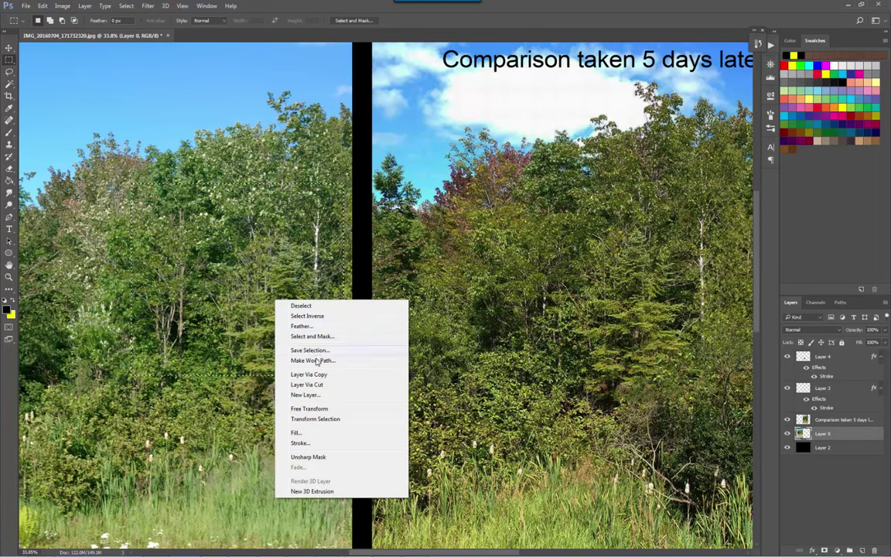
left_click(309, 374)
Step: Move the copied tree area onto the comparison photo, above all other layers, and give it the same yellow stroke
key("v")
left_click_drag(212, 330, 487, 274)
left_click_drag(832, 437, 816, 358)
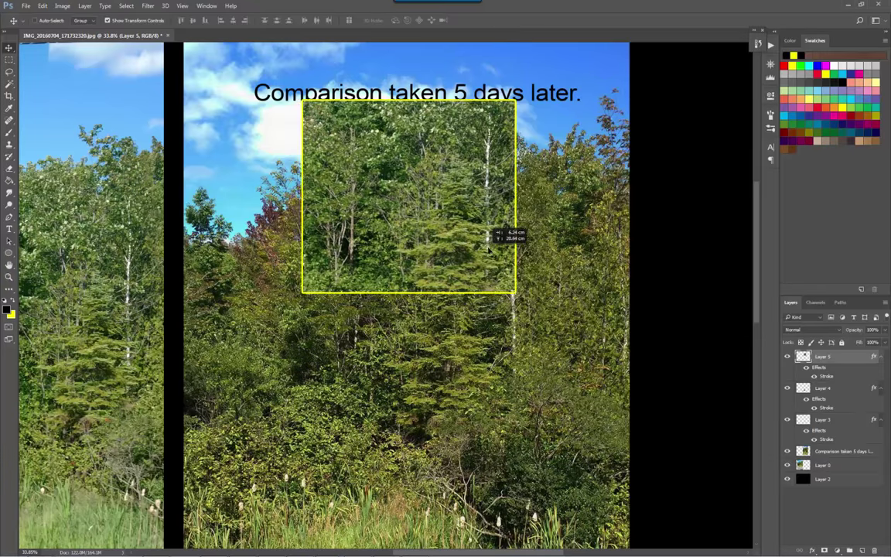
Step: Position the outlined tree copy just above the comparison photo's evergreen, lining up its birch trunk with the birch below
mouse_move(481, 250)
left_mouse_down()
mouse_move(501, 275)
mouse_move(509, 208)
mouse_move(507, 281)
mouse_move(507, 225)
mouse_move(501, 246)
left_mouse_up()
scroll(525, 250, "up", 4)
left_click_drag(500, 281, 512, 298)
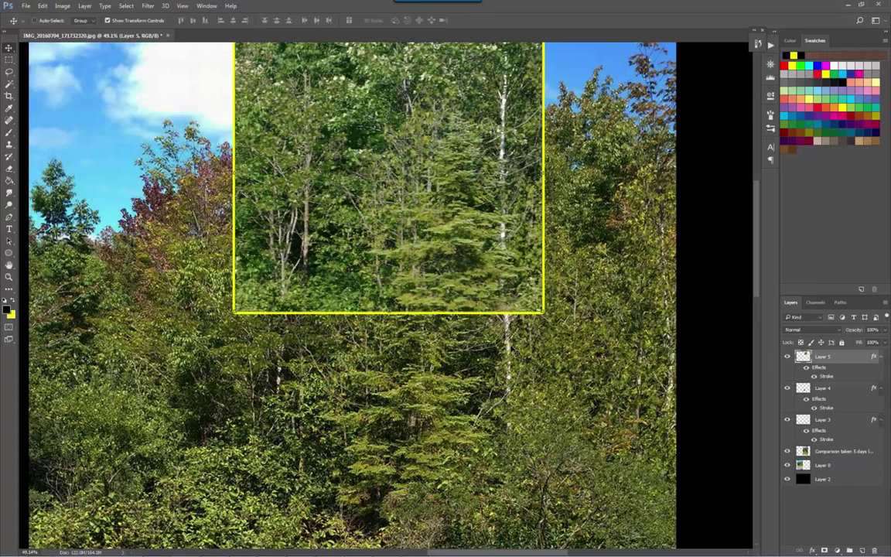
left_click_drag(432, 396, 435, 348)
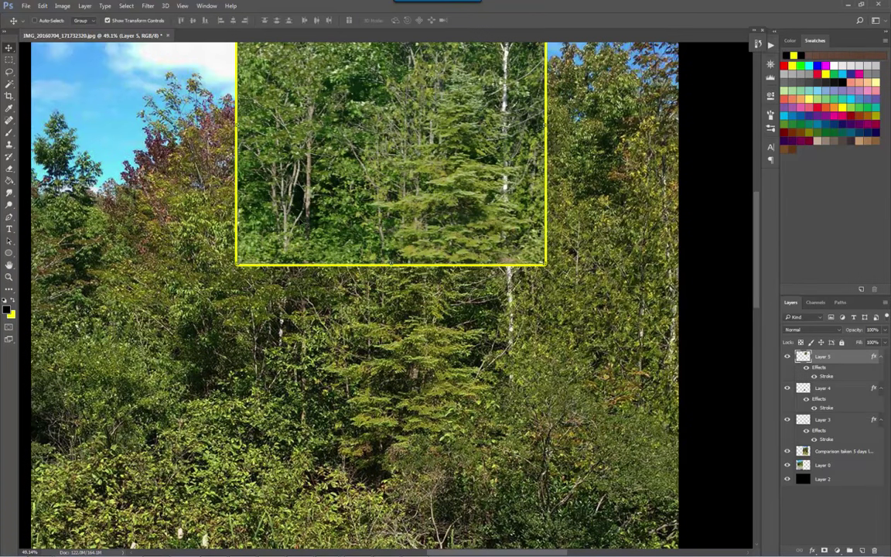
mouse_move(332, 197)
left_mouse_down()
mouse_move(355, 197)
mouse_move(317, 198)
mouse_move(331, 201)
left_mouse_up()
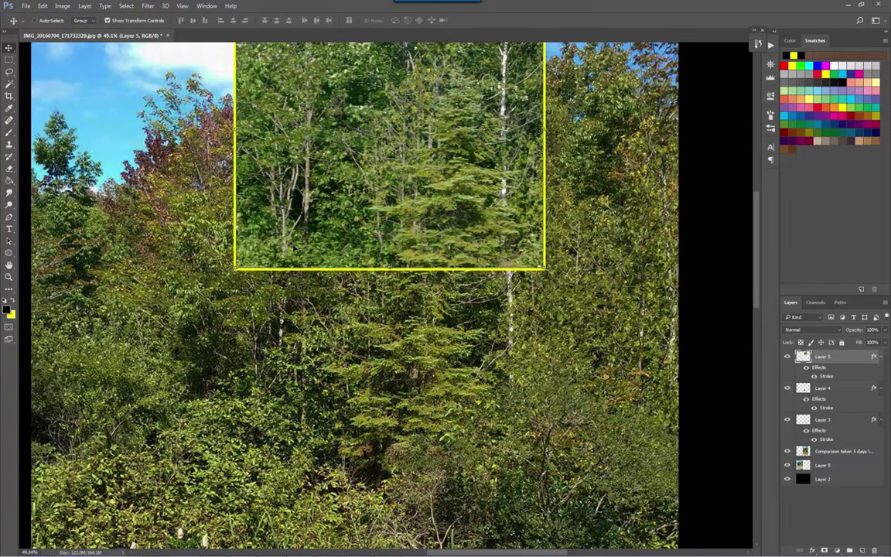
Step: Shift the outlined tree copy around the comparison photo's matching trunks and evergreen to check the scale, undoing the last nudge
mouse_move(276, 228)
left_mouse_down()
mouse_move(269, 247)
mouse_move(335, 290)
left_mouse_up()
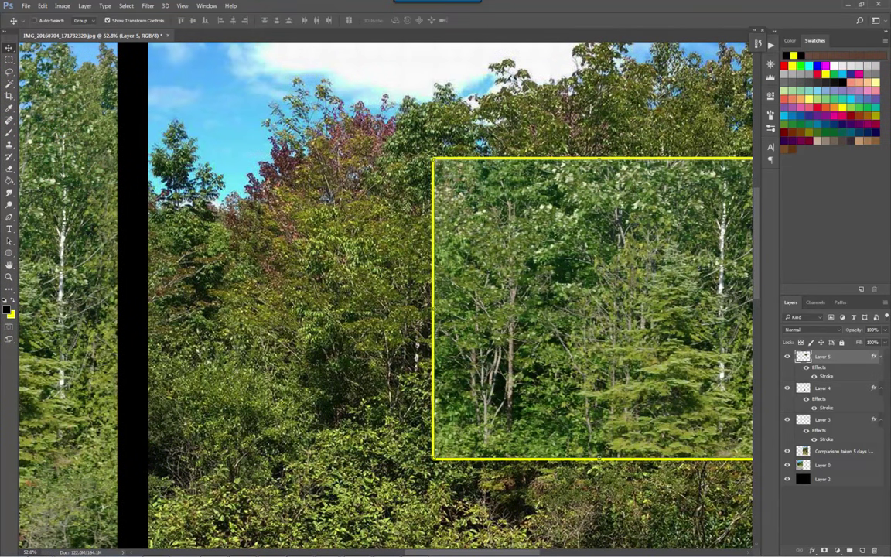
left_click_drag(491, 402, 492, 398)
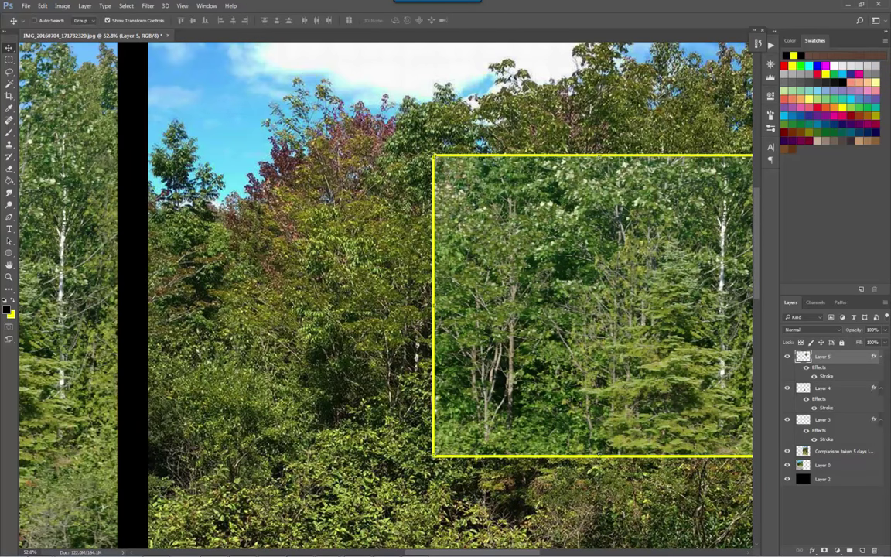
mouse_move(581, 373)
left_mouse_down()
mouse_move(677, 353)
mouse_move(504, 320)
mouse_move(508, 313)
left_mouse_up()
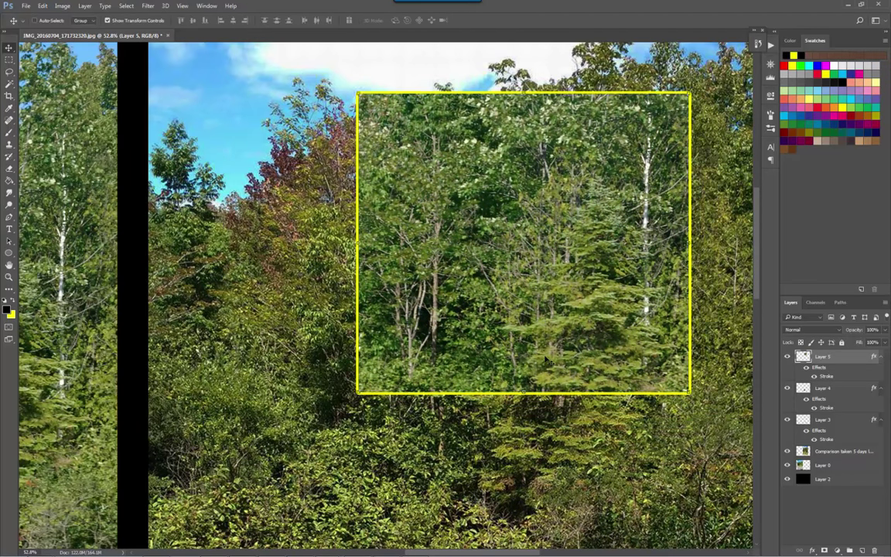
left_click_drag(562, 387, 465, 384)
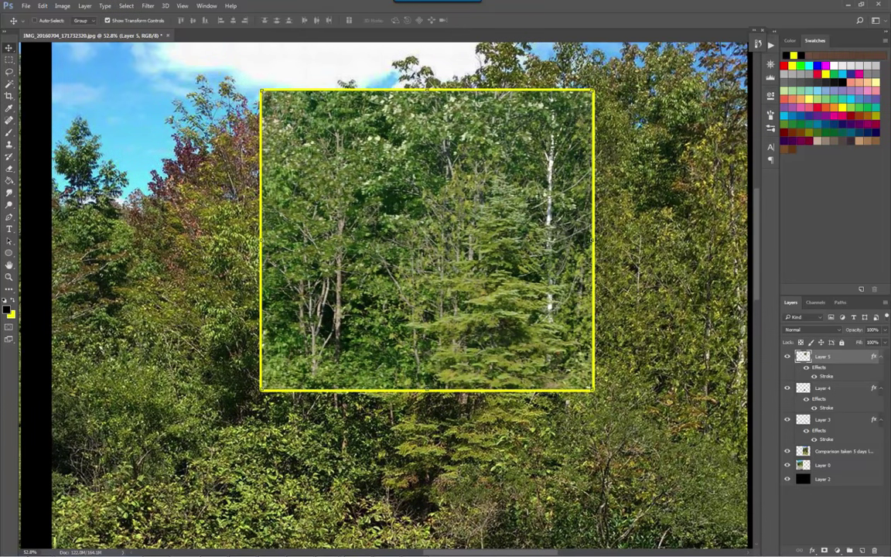
scroll(507, 350, "down", 2)
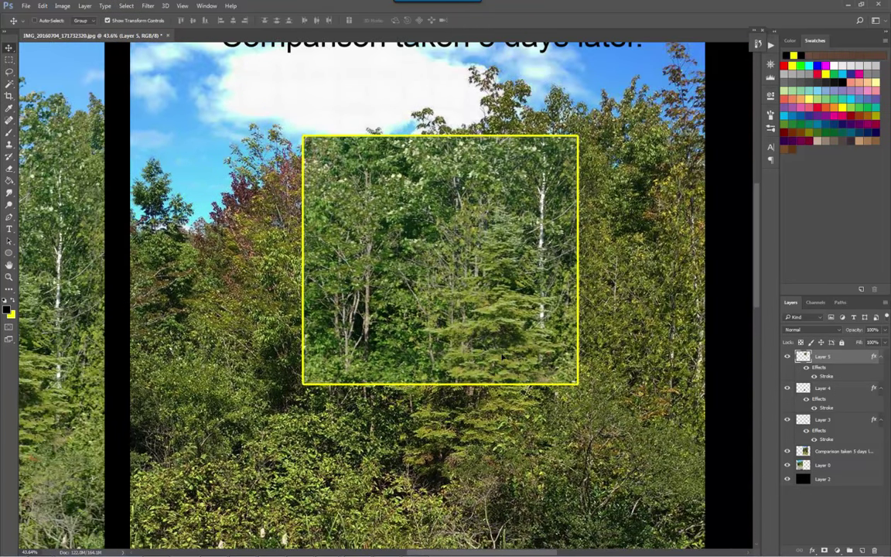
left_click_drag(506, 351, 512, 301)
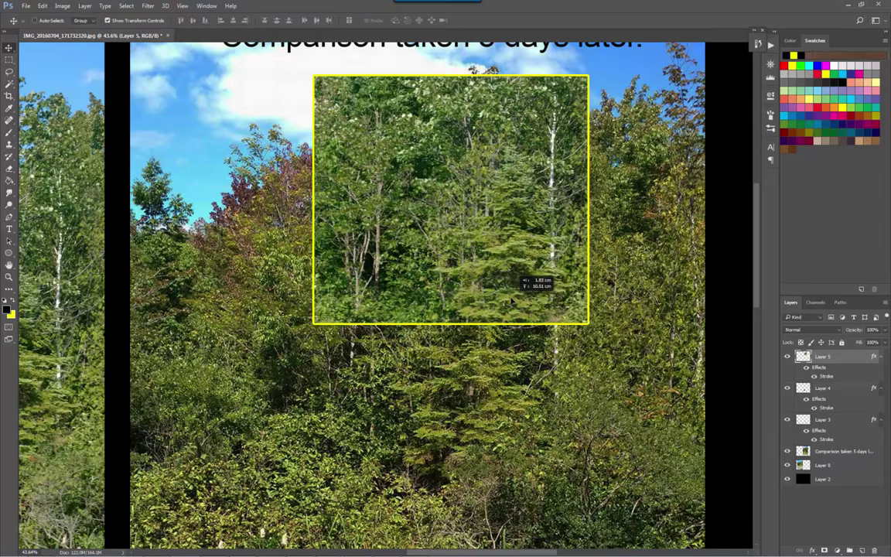
left_click_drag(511, 300, 512, 300)
key("ctrl+z")
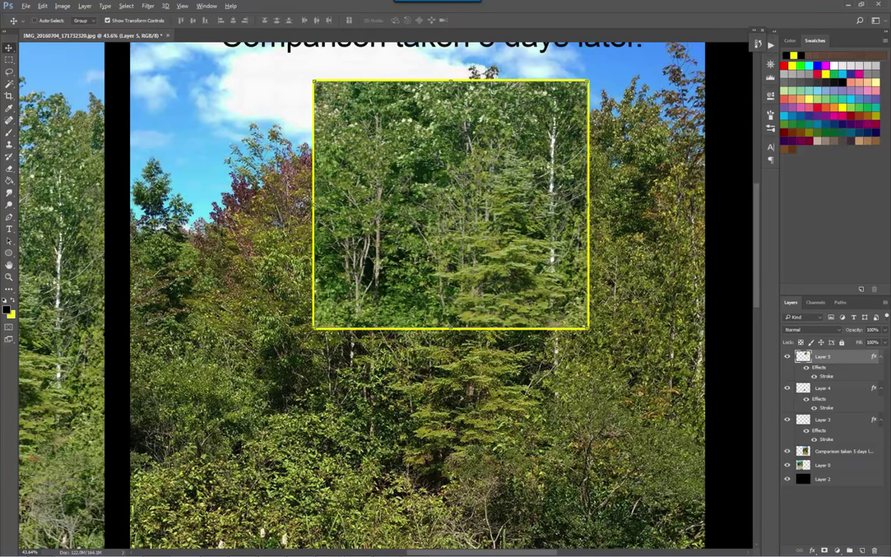
Step: Move the outlined tree copy back over the original photo to check it there, and delete its layer
scroll(461, 396, "down", 7)
left_click_drag(490, 339, 230, 386)
key("space")
left_click_drag(255, 436, 427, 425)
scroll(428, 424, "up", 3)
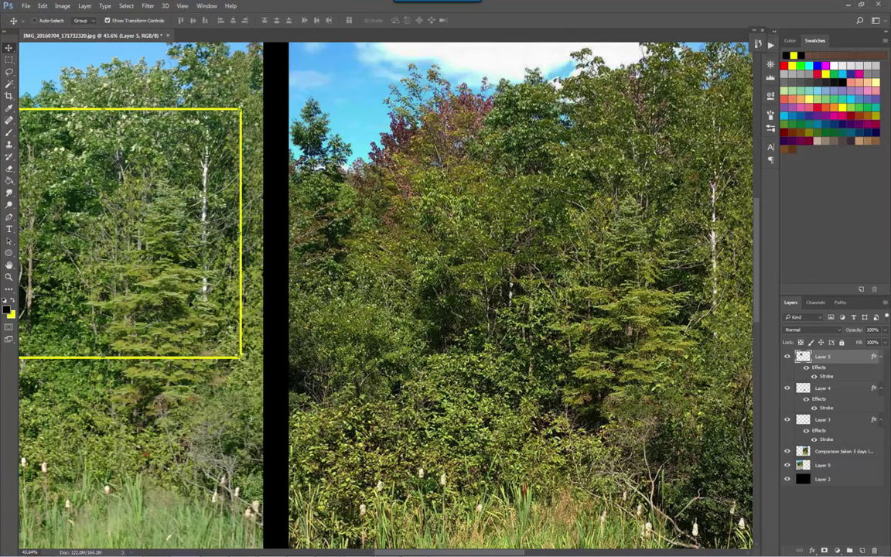
left_click_drag(173, 274, 274, 316)
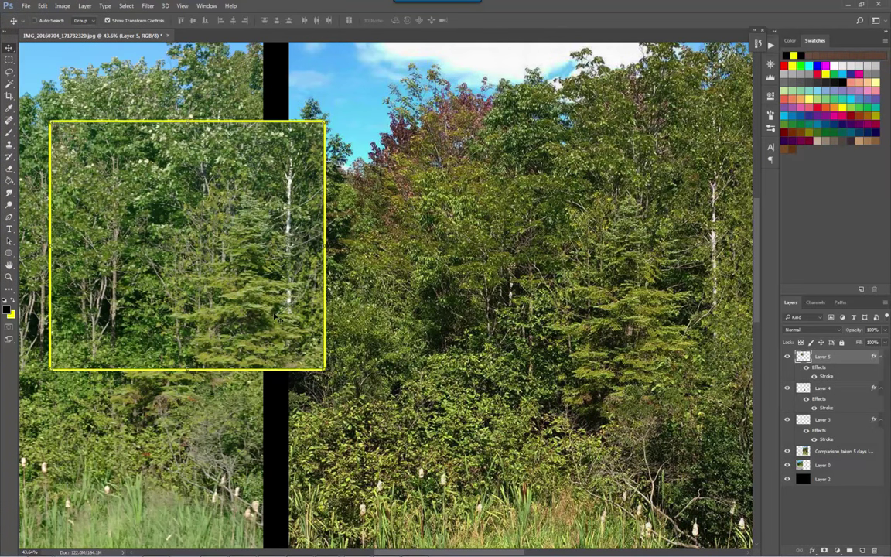
key("Delete")
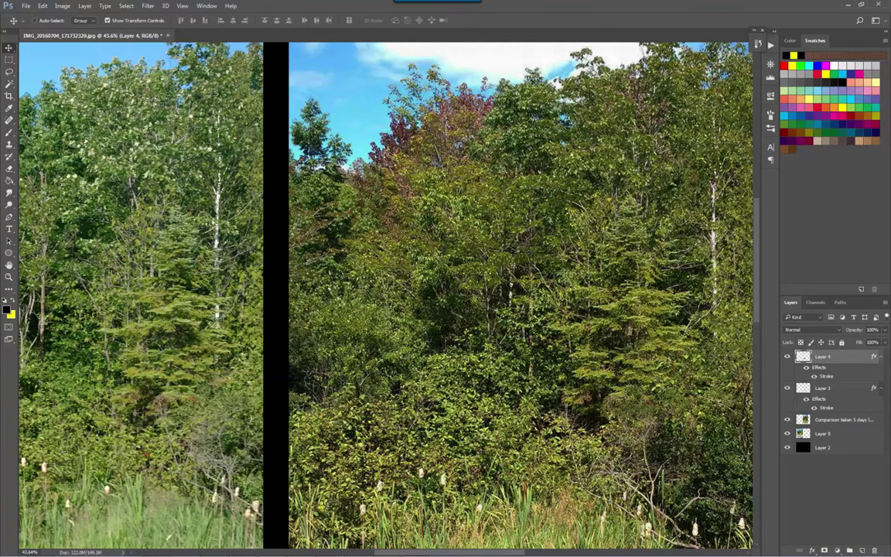
Step: Examine the brush and dead branches beneath the evergreen in the original photo alongside the comparison photo
scroll(332, 368, "down", 10)
scroll(333, 263, "up", 8)
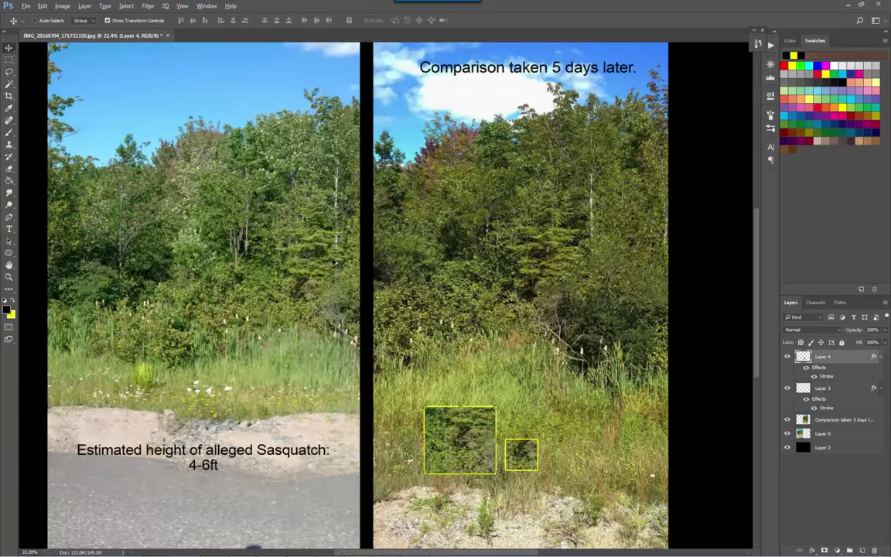
scroll(303, 236, "up", 2)
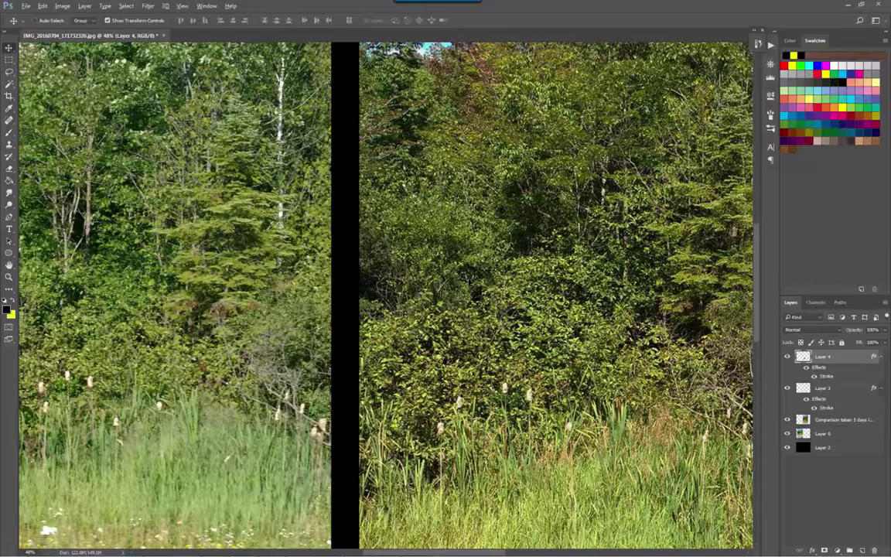
left_click_drag(446, 352, 513, 347)
left_click_drag(454, 310, 479, 313)
scroll(425, 286, "up", 2)
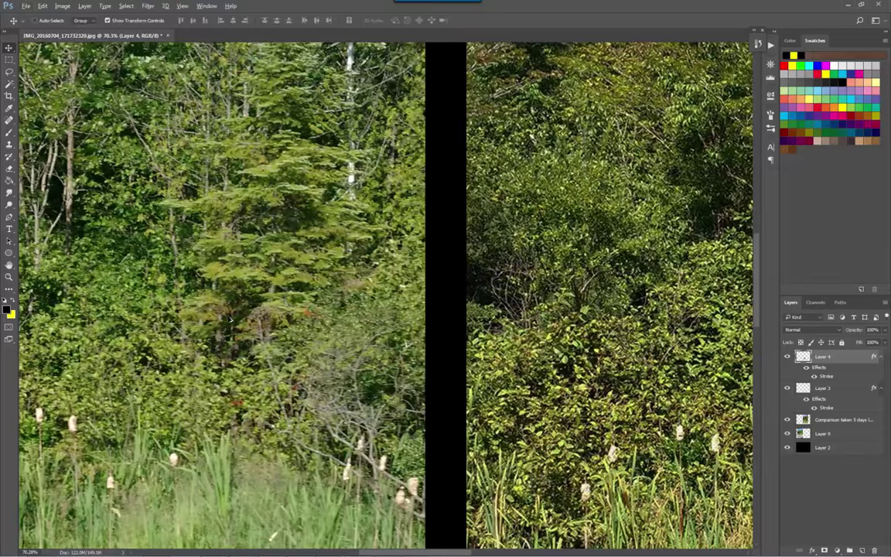
left_click(8, 58)
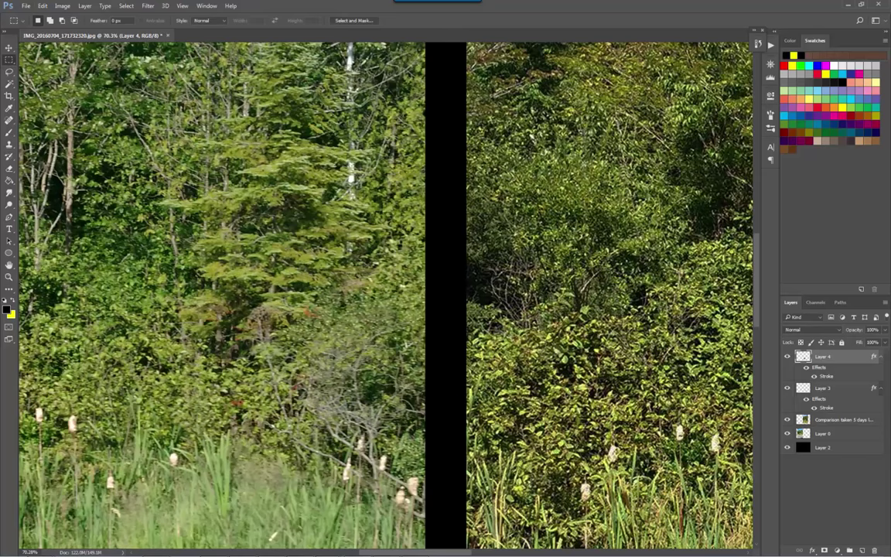
left_click(9, 48)
scroll(282, 338, "up", 3)
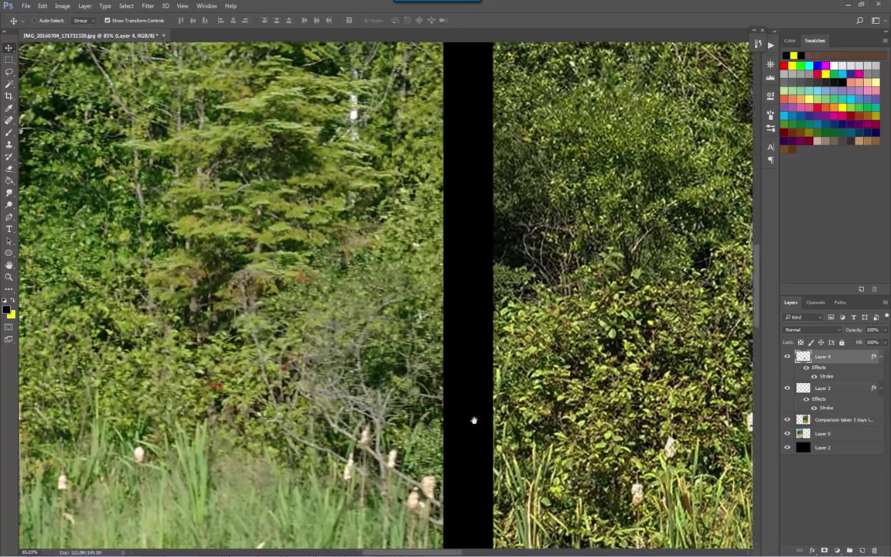
left_click_drag(474, 419, 342, 348)
scroll(341, 348, "down", 6)
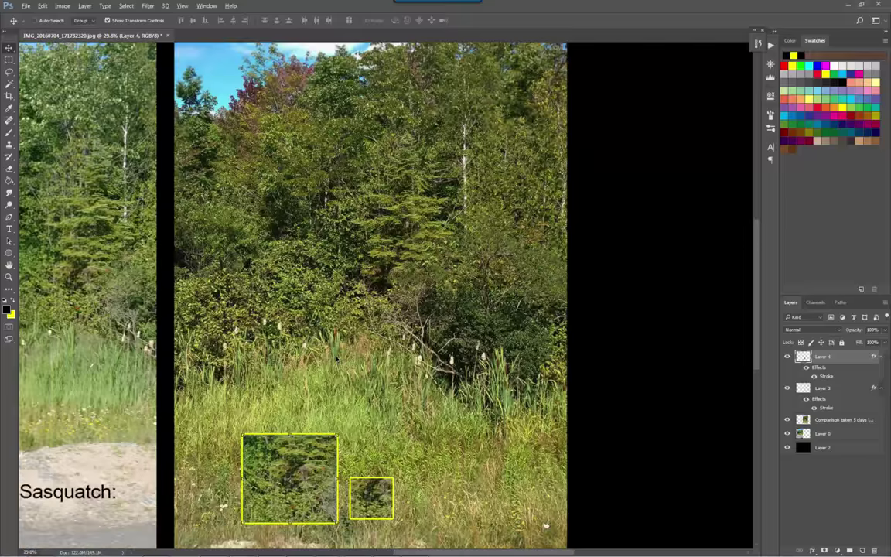
Step: Move the smaller outlined crop on Layer 3 up into the comparison photo's brush, just beside the dark hollow beneath the evergreen
right_click(303, 483)
left_click(343, 415)
right_click(382, 499)
left_click(382, 498)
left_click_drag(382, 498, 357, 287)
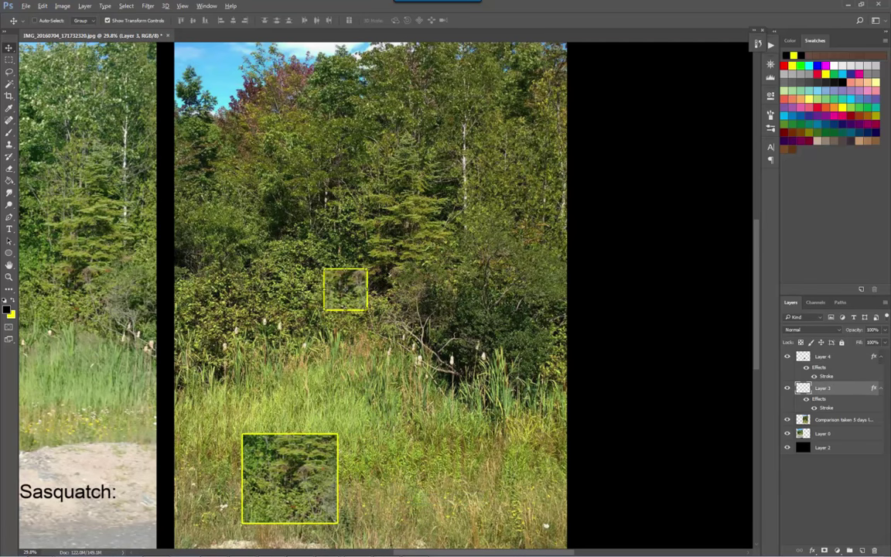
scroll(388, 271, "up", 4)
scroll(391, 272, "up", 5)
left_click_drag(261, 394, 236, 394)
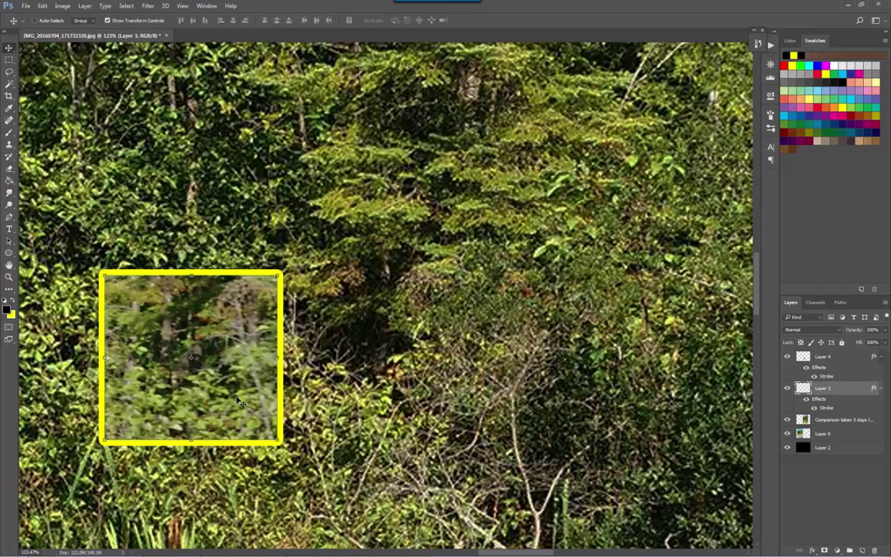
scroll(295, 389, "up", 1)
scroll(294, 388, "up", 1)
left_click_drag(192, 373, 203, 372)
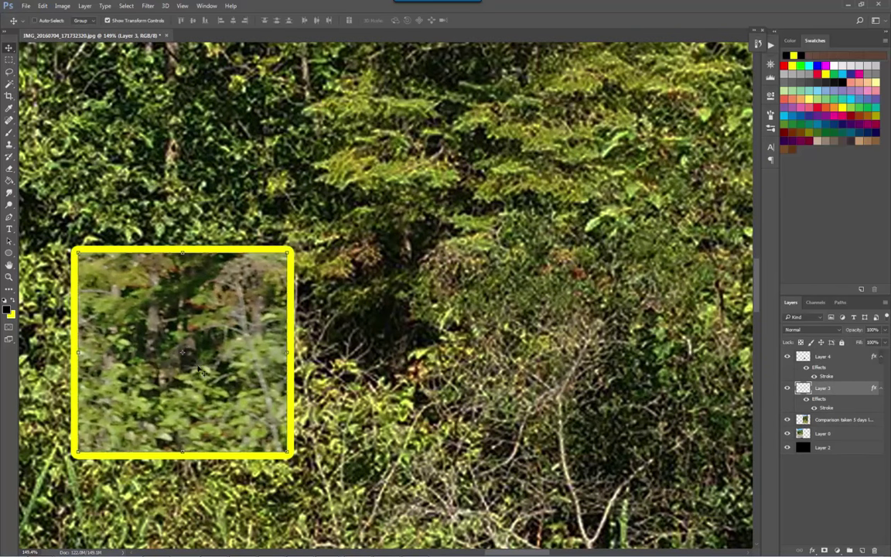
Step: Select the comparison photo's layer and compare the small outlined crop with the dark hollow beneath the evergreen at several magnifications
right_click(262, 226)
left_click(309, 203)
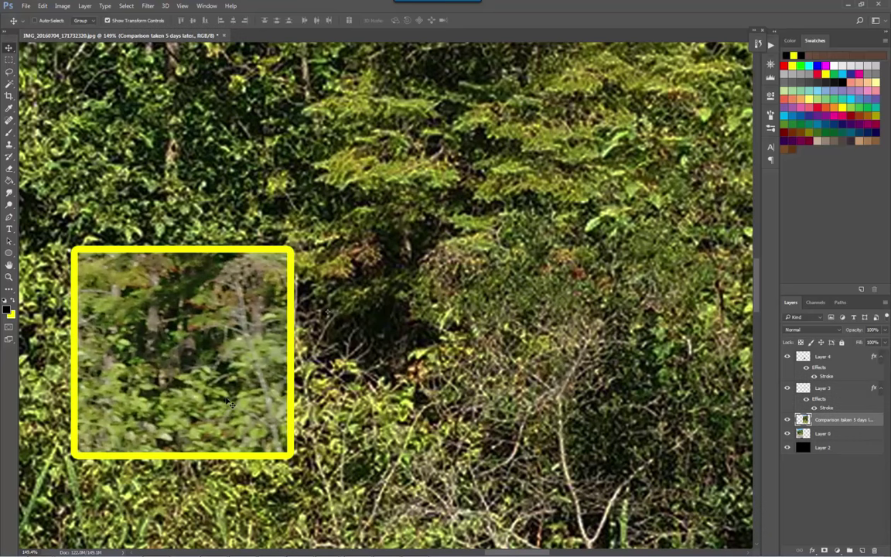
scroll(230, 404, "down", 5)
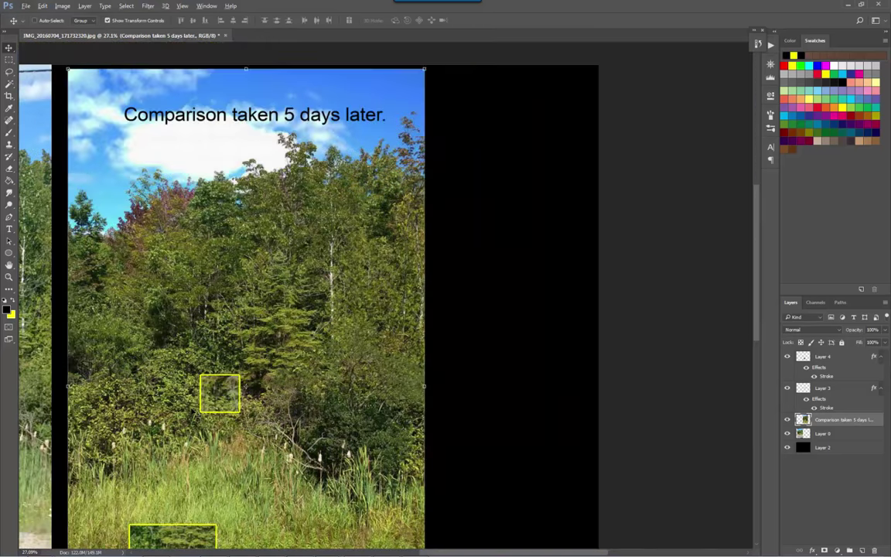
left_click_drag(103, 441, 369, 405)
scroll(369, 404, "up", 8)
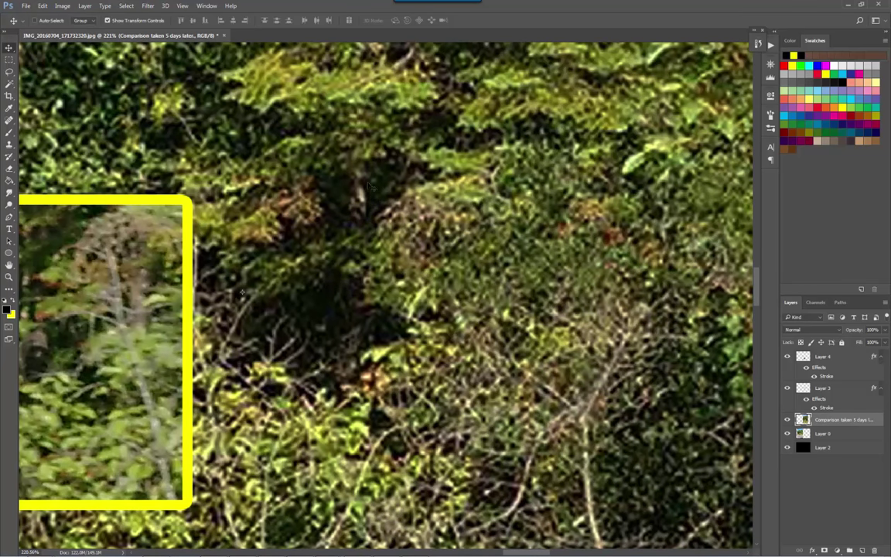
scroll(368, 222, "down", 2)
scroll(366, 226, "down", 1)
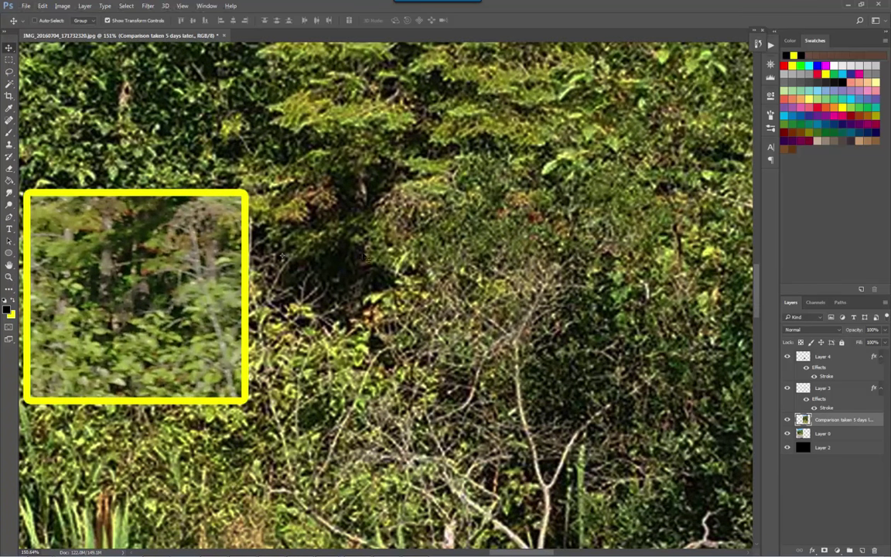
scroll(364, 258, "down", 2)
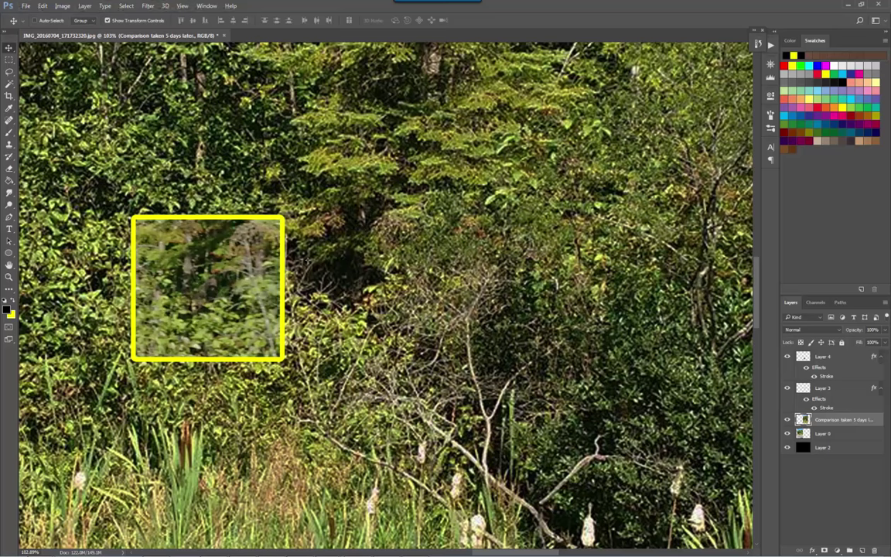
scroll(361, 221, "down", 2)
left_click_drag(328, 225, 317, 410)
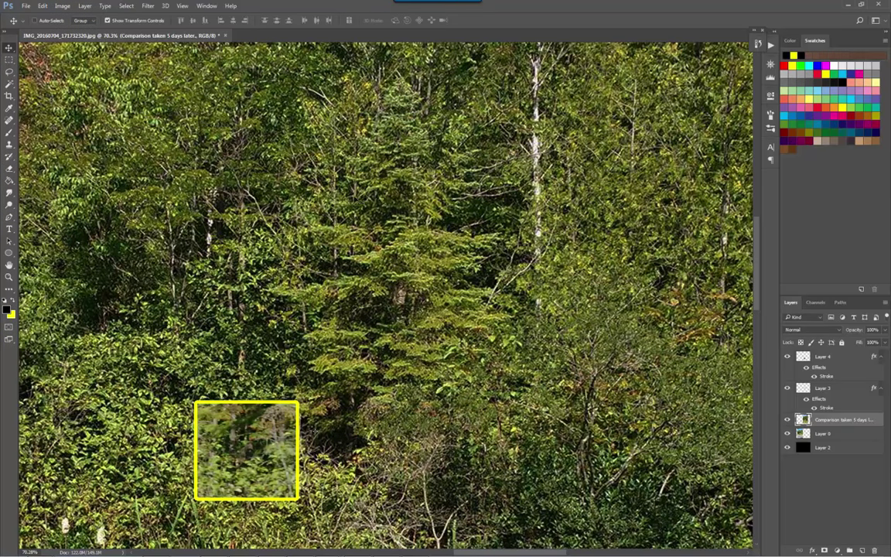
scroll(314, 433, "up", 3)
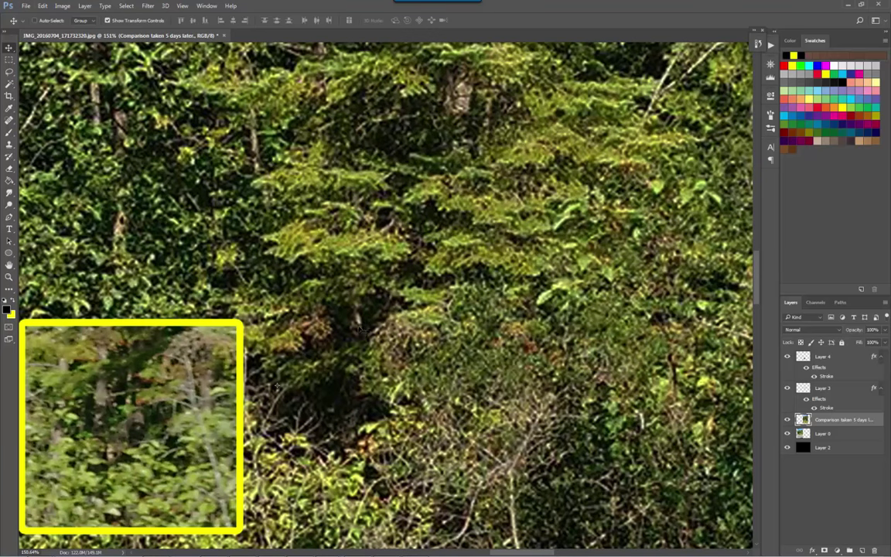
left_click_drag(235, 466, 367, 451)
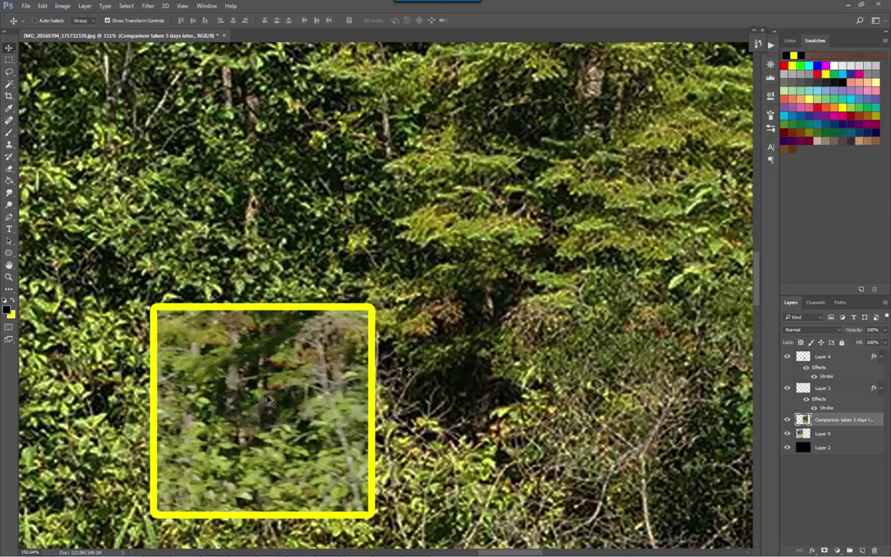
scroll(285, 424, "down", 5)
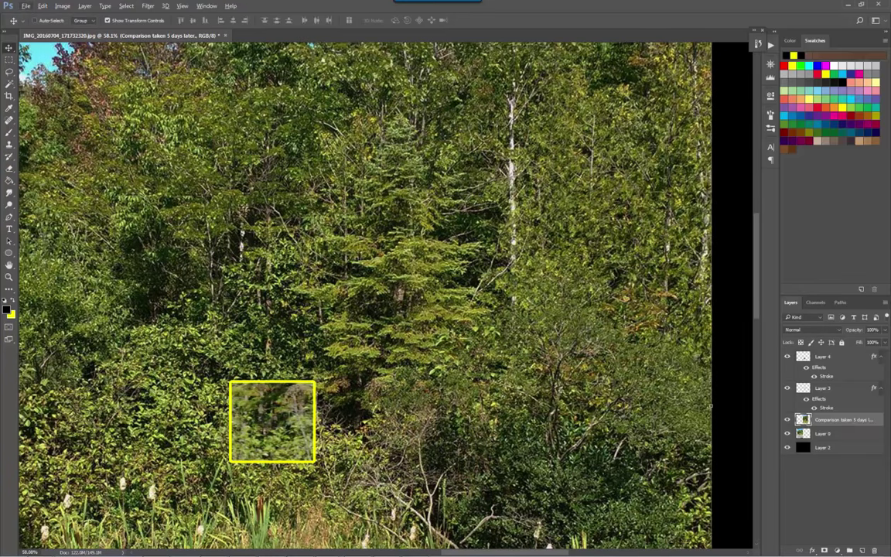
mouse_move(211, 399)
left_mouse_down()
mouse_move(235, 399)
mouse_move(224, 405)
left_mouse_up()
scroll(348, 447, "up", 3)
scroll(340, 442, "up", 2)
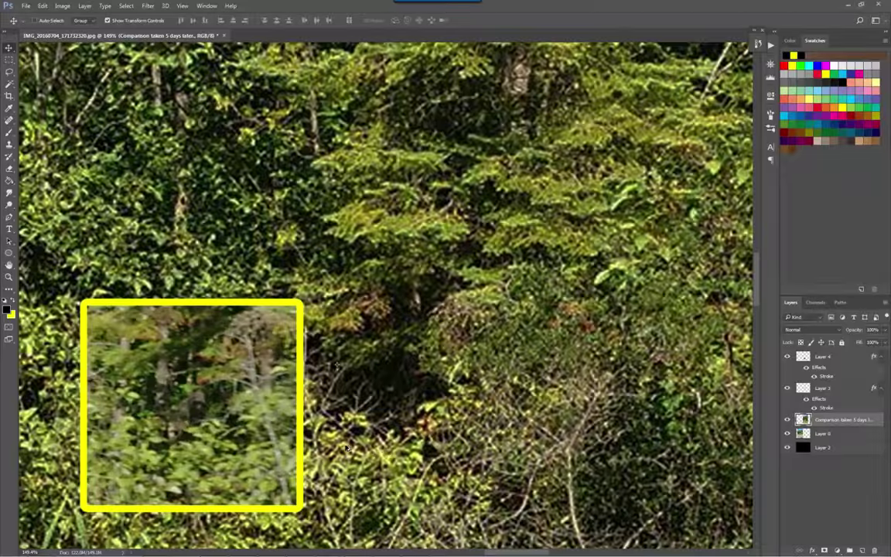
Step: Copy a small rectangle around the dark shape among the original photo's cattails from Layer 0 onto a new layer
scroll(482, 423, "down", 5)
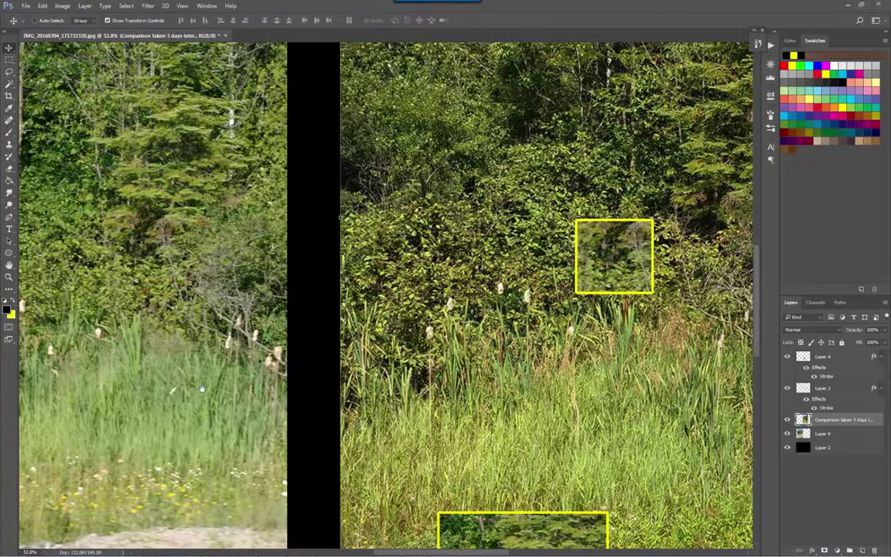
left_click_drag(193, 389, 335, 373)
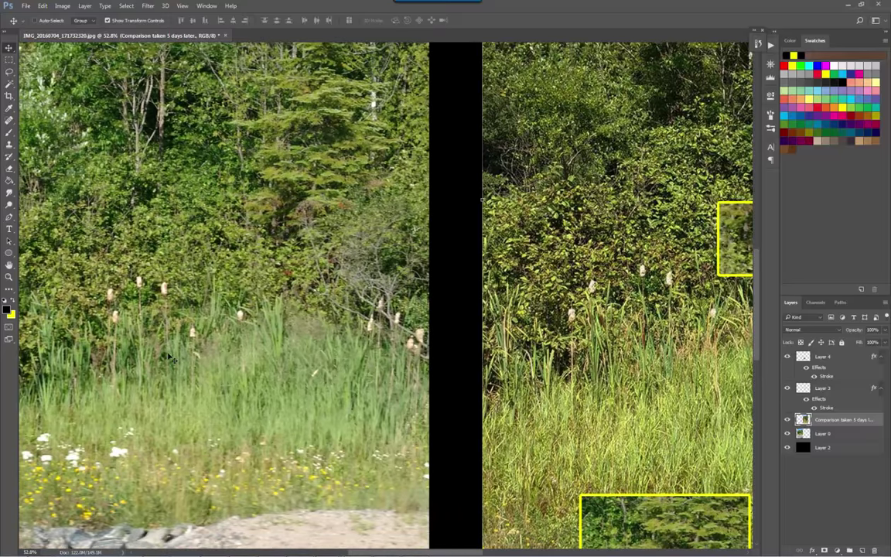
left_click(9, 60)
right_click(128, 338, "ctrl")
left_click(142, 344)
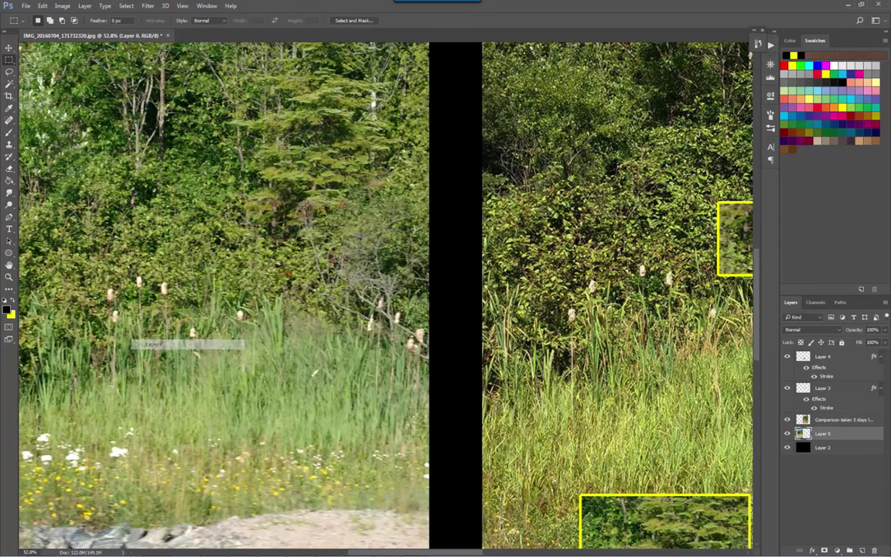
left_click_drag(73, 303, 118, 381)
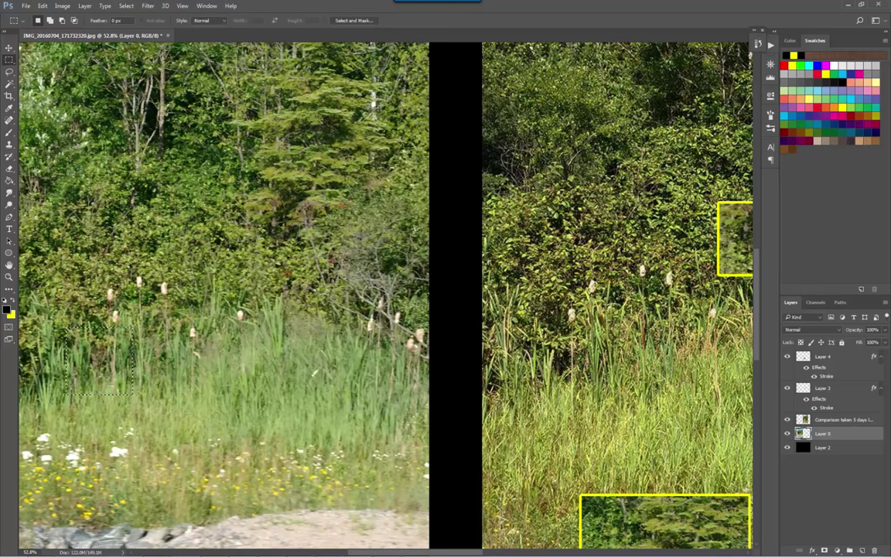
right_click(101, 372)
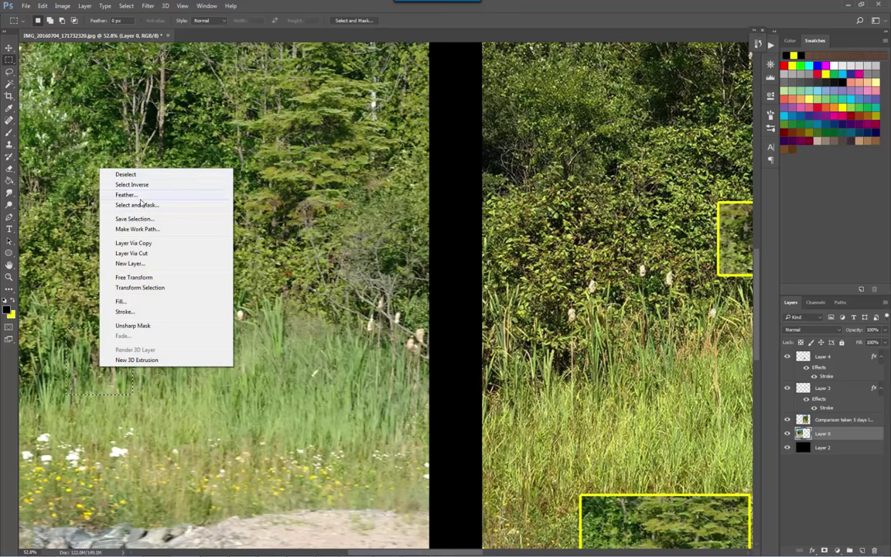
left_click(133, 243)
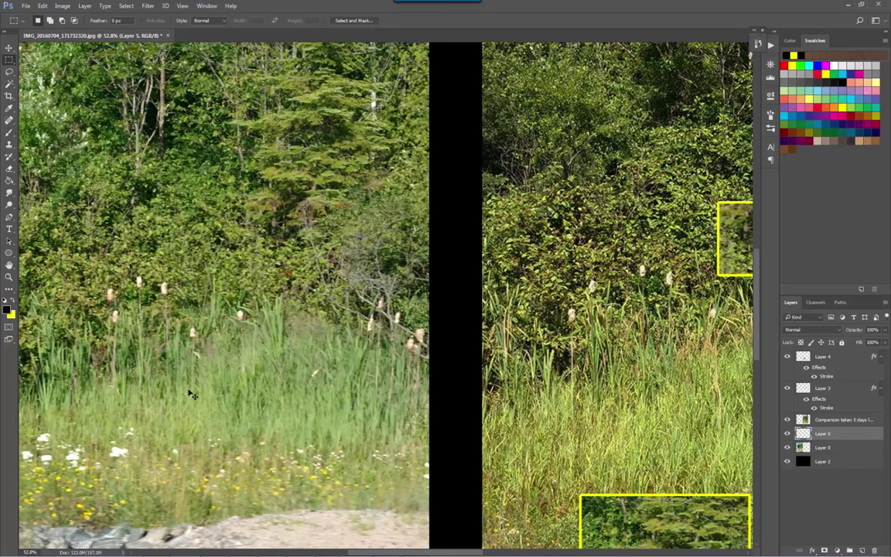
Step: Enlarge the copied cattail crop proportionally to about 404% and apply the transformation
key("ctrl+t")
left_click_drag(133, 393, 239, 424)
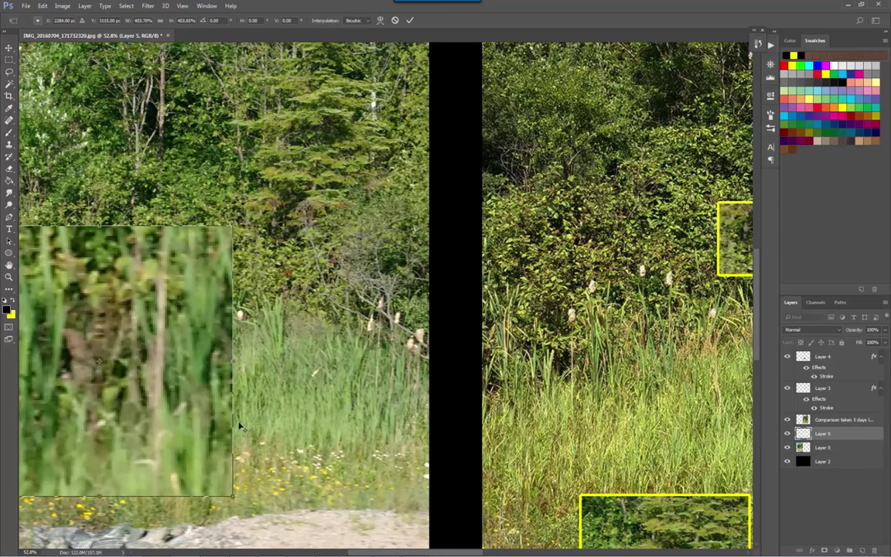
scroll(240, 423, "down", 3)
left_click(9, 48)
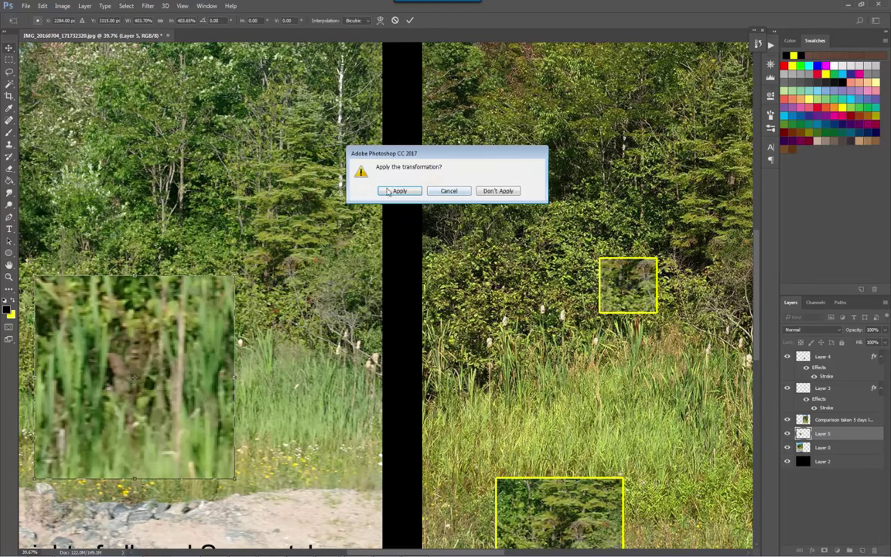
left_click(388, 191)
Step: Move the enlarged cattail crop off the original photo into the upper part of the black margin beside the comparison photo
left_click_drag(191, 414, 301, 384)
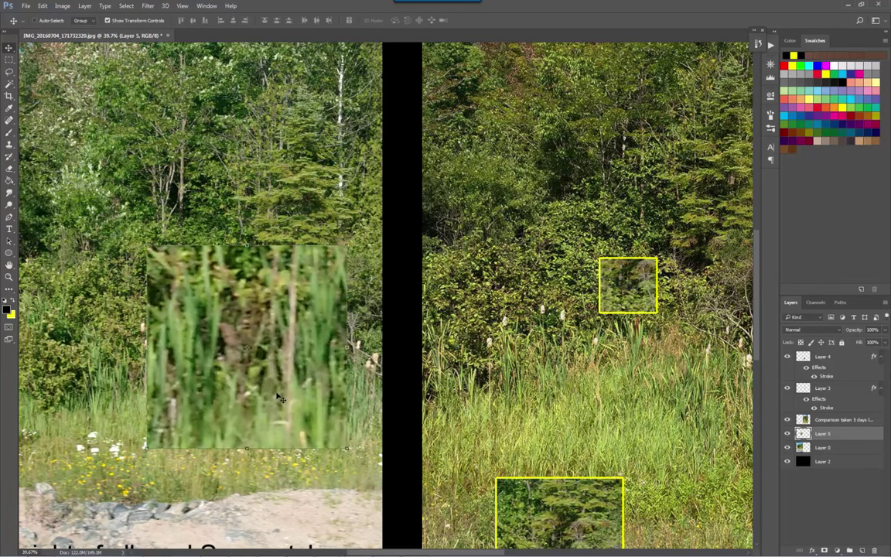
scroll(280, 397, "down", 4)
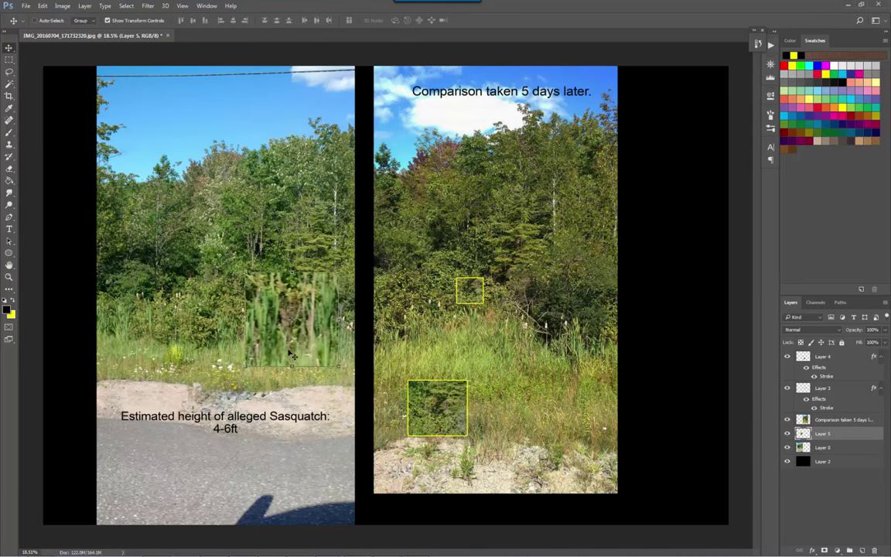
left_click_drag(263, 317, 645, 230)
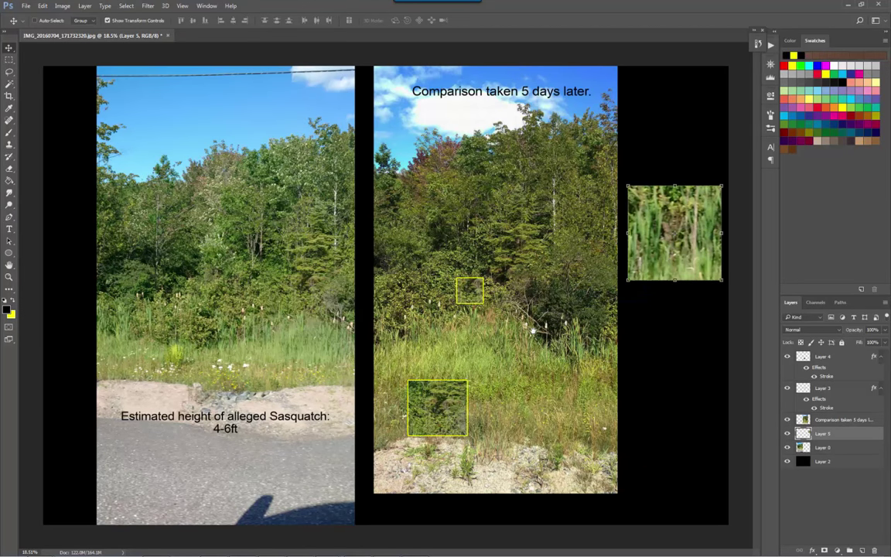
scroll(598, 273, "up", 2)
left_click_drag(601, 275, 350, 397)
left_click_drag(437, 385, 399, 301)
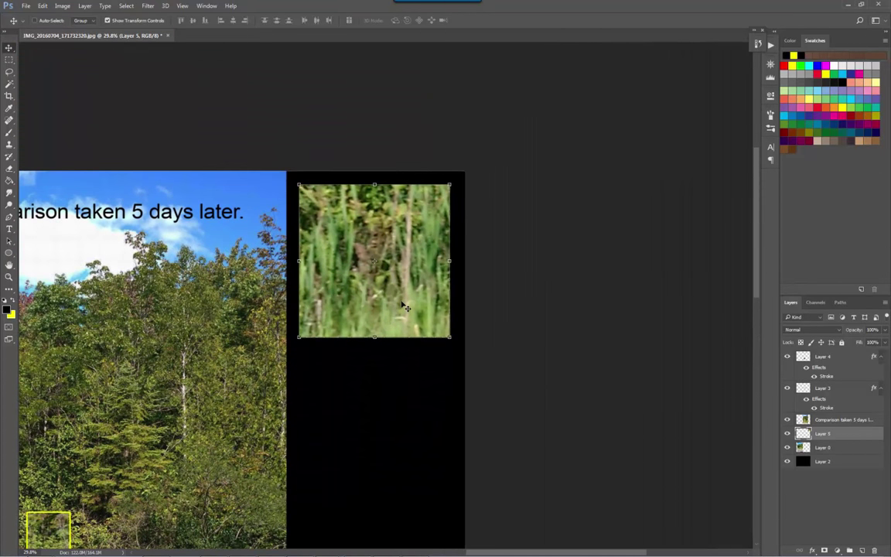
Step: Brighten the enlarged cattail crop with Brightness/Contrast, setting brightness to 41 and raising the contrast
scroll(368, 198, "up", 1)
left_click(98, 7)
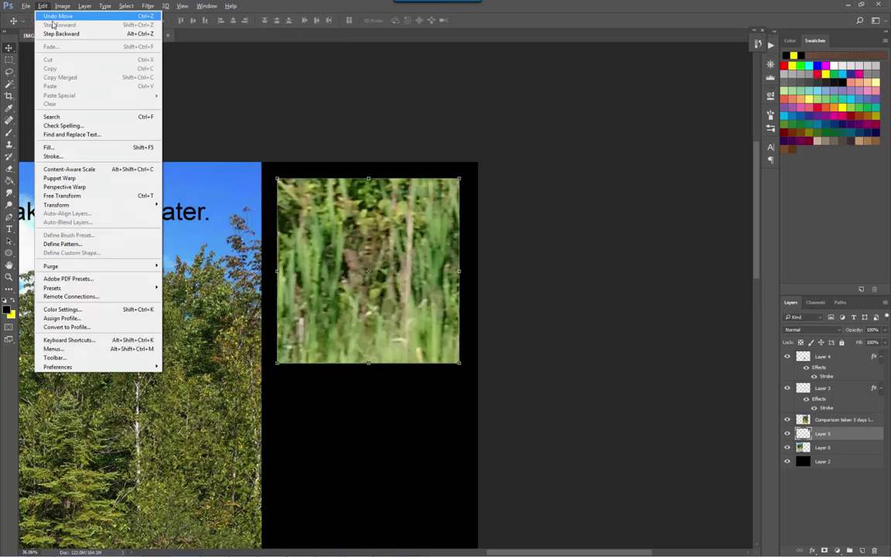
mouse_move(69, 30)
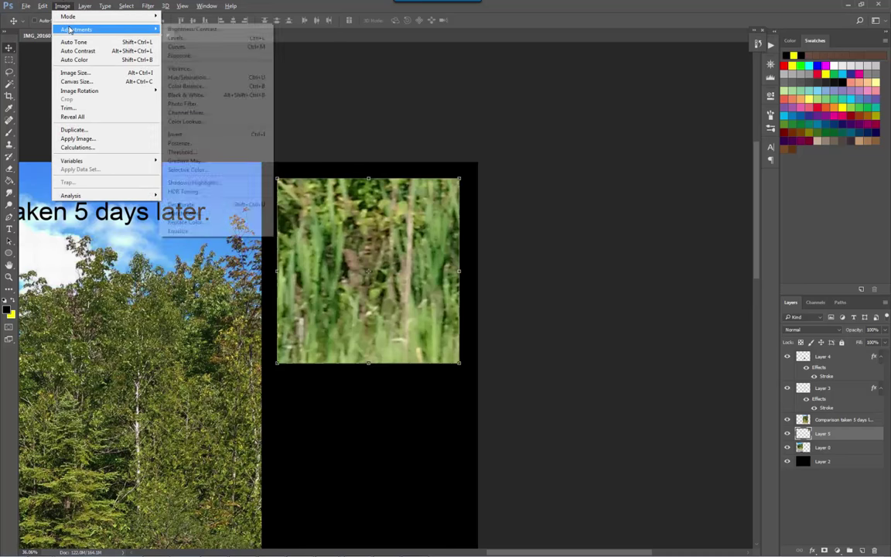
left_click(193, 29)
left_click_drag(642, 187, 649, 206)
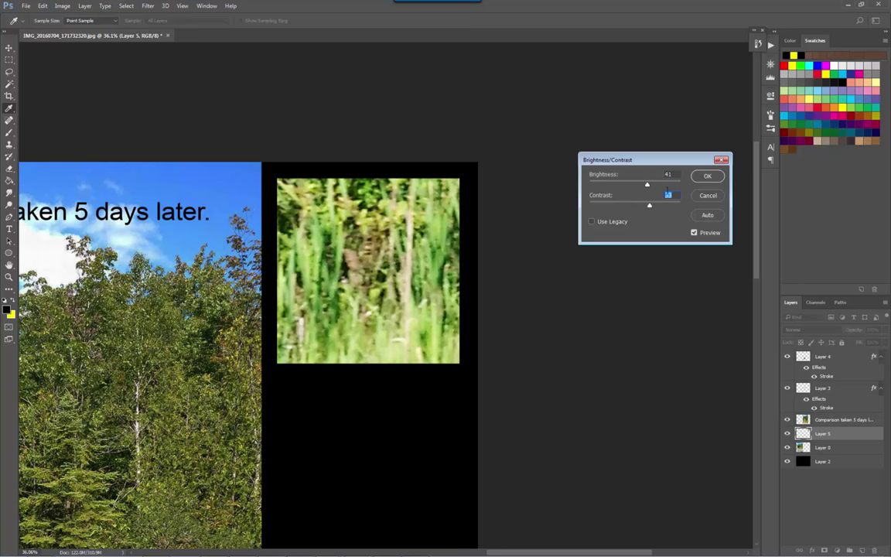
key("Return")
key("v")
Step: Apply Shadows/Highlights to the enlarged crop with shadows at 0% and the highlights amount slightly below 30%
left_click(62, 6)
mouse_move(93, 28)
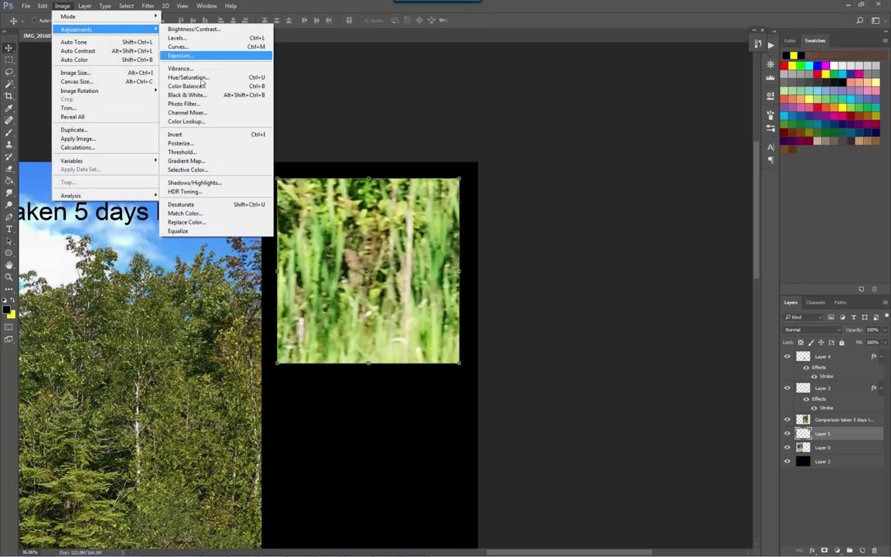
left_click(194, 182)
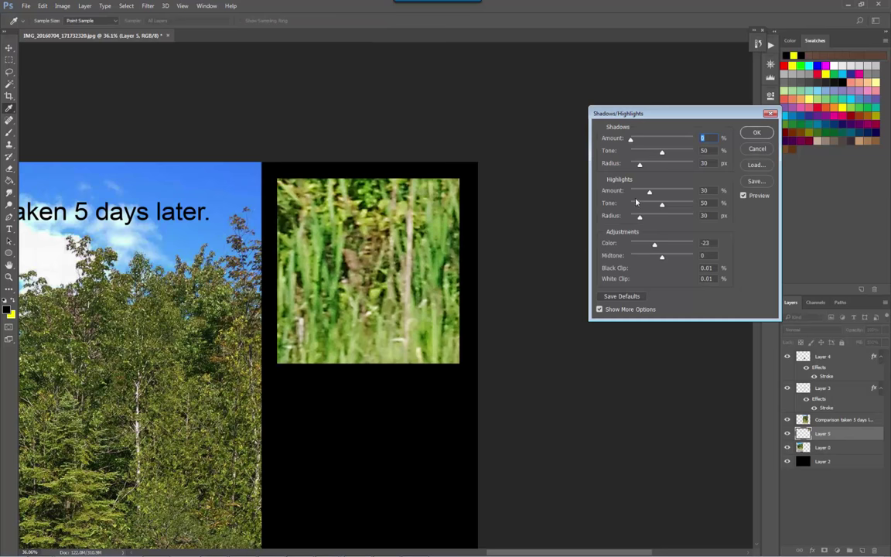
left_click_drag(649, 191, 646, 191)
left_click(747, 133)
Step: Examine the brightened crop up close, along with the cattails and brush in the original photo that it came from
scroll(407, 224, "up", 1)
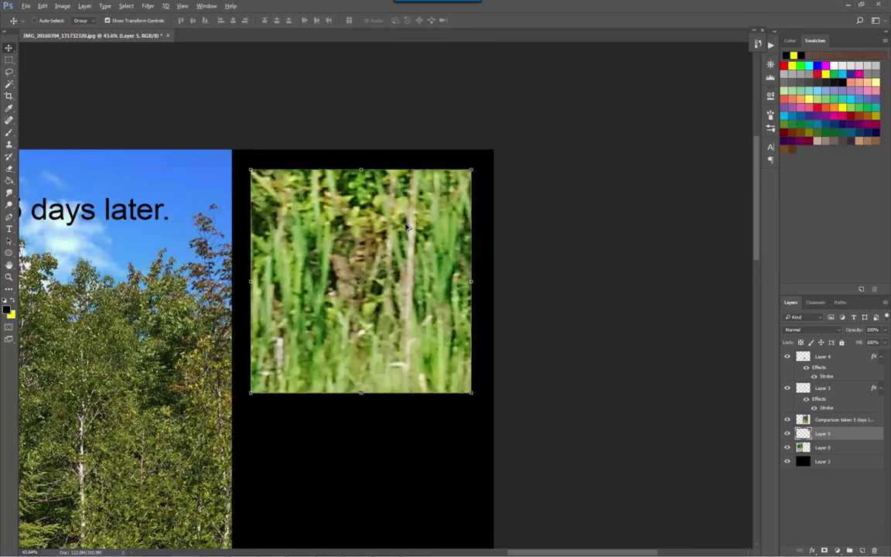
scroll(382, 293, "up", 1)
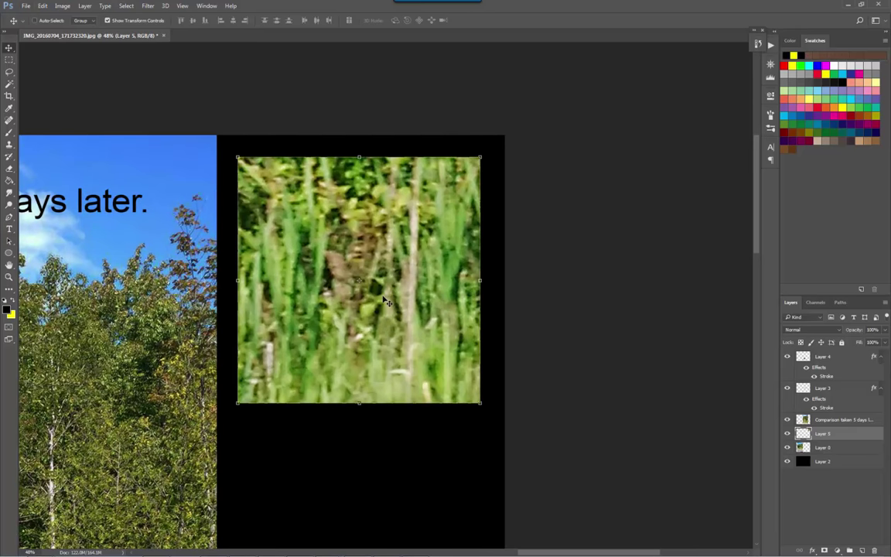
scroll(324, 361, "down", 3)
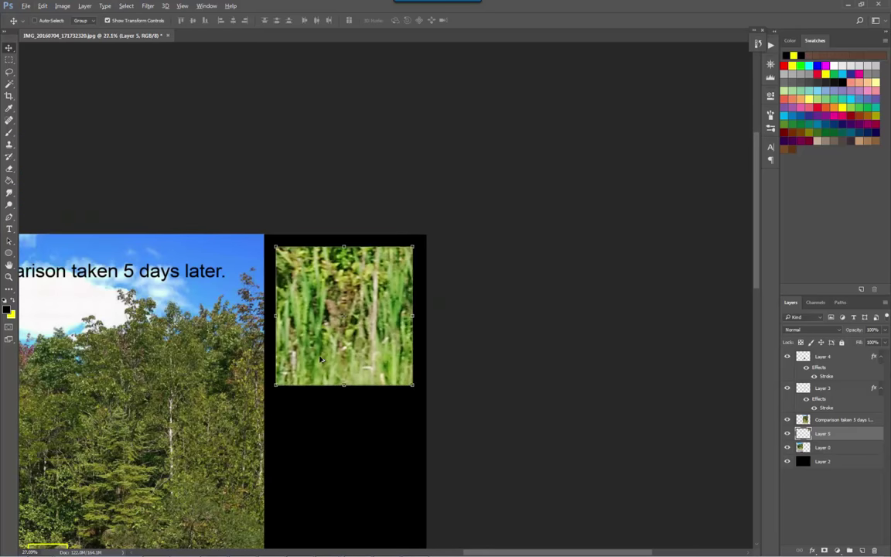
scroll(388, 317, "up", 3)
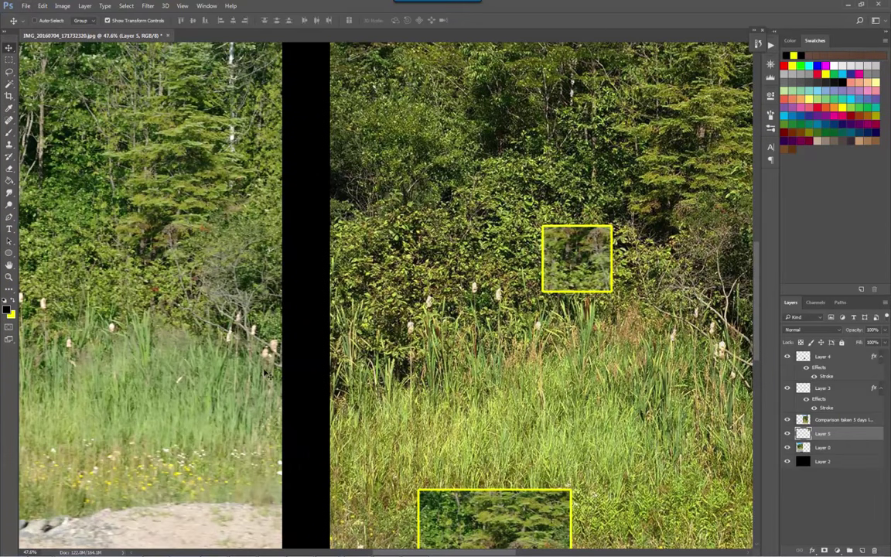
left_click_drag(190, 343, 284, 387)
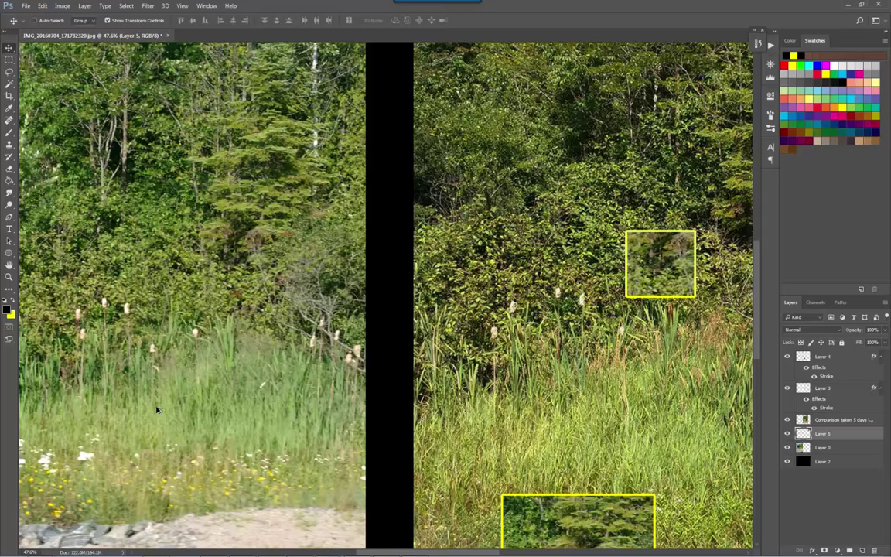
left_click_drag(120, 385, 477, 420)
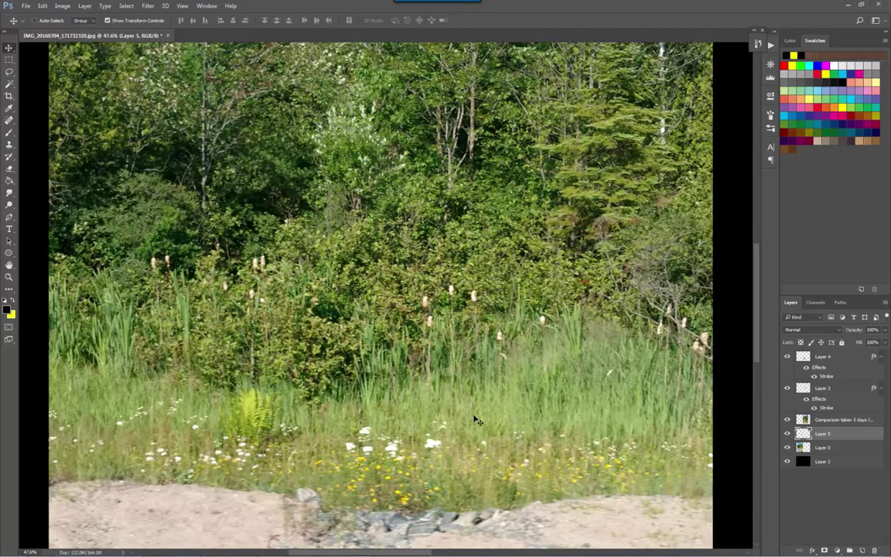
scroll(477, 420, "down", 3)
scroll(476, 419, "up", 3)
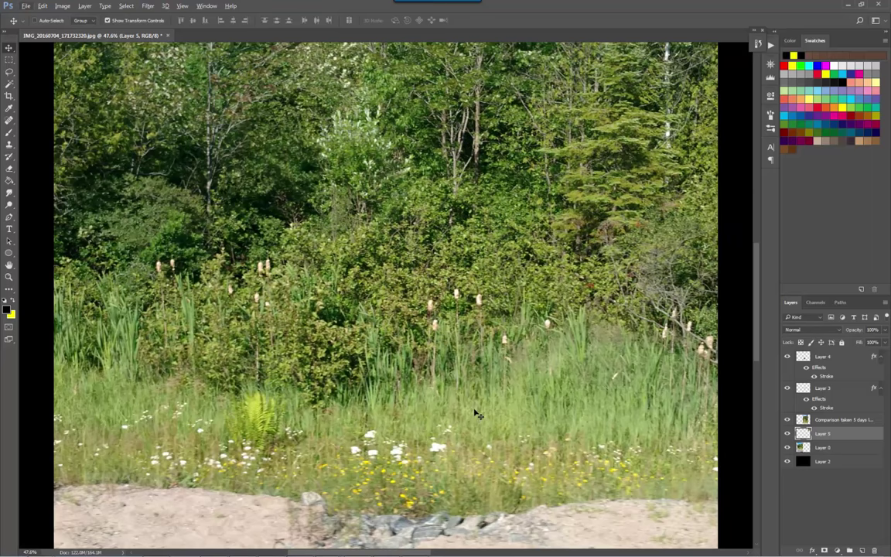
scroll(475, 415, "down", 2)
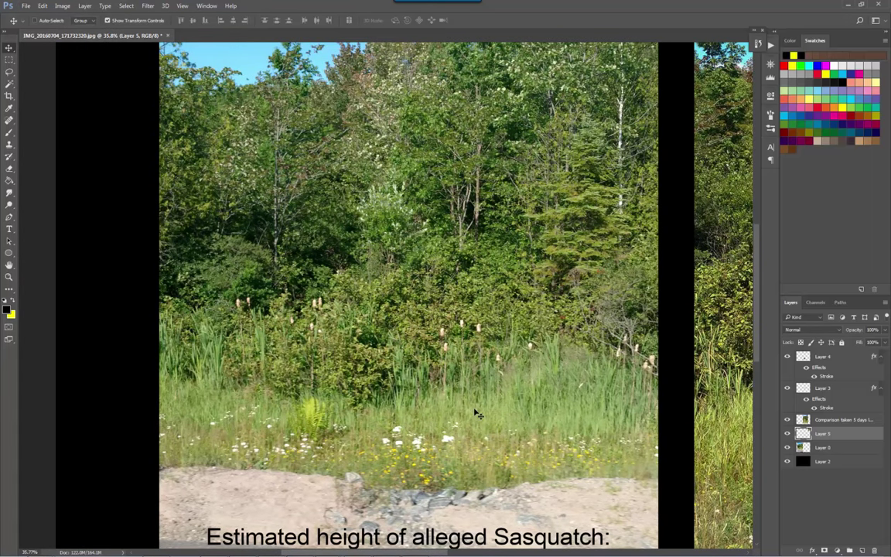
scroll(431, 373, "down", 2)
Step: Compare the cattails, evergreen and dead branches in the original photo with the same spot in the comparison photo at several magnifications
scroll(425, 375, "right", 2)
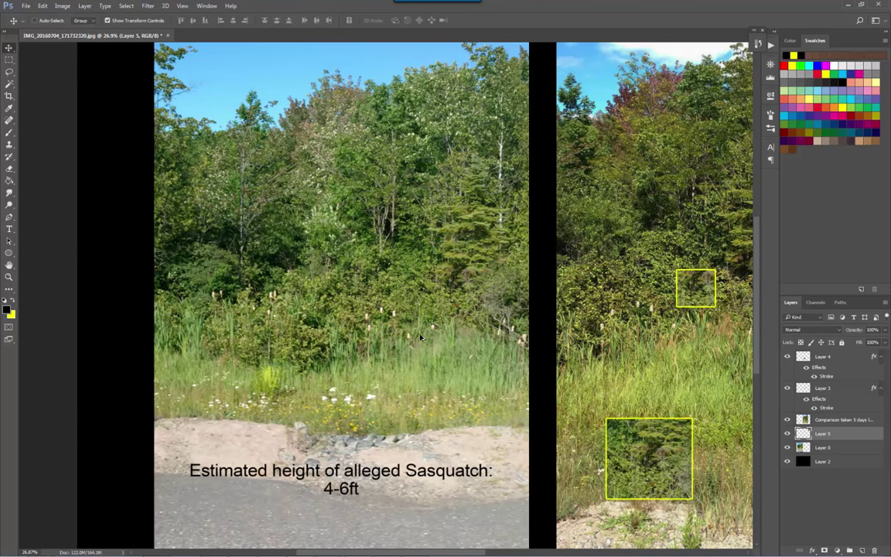
scroll(422, 337, "up", 2)
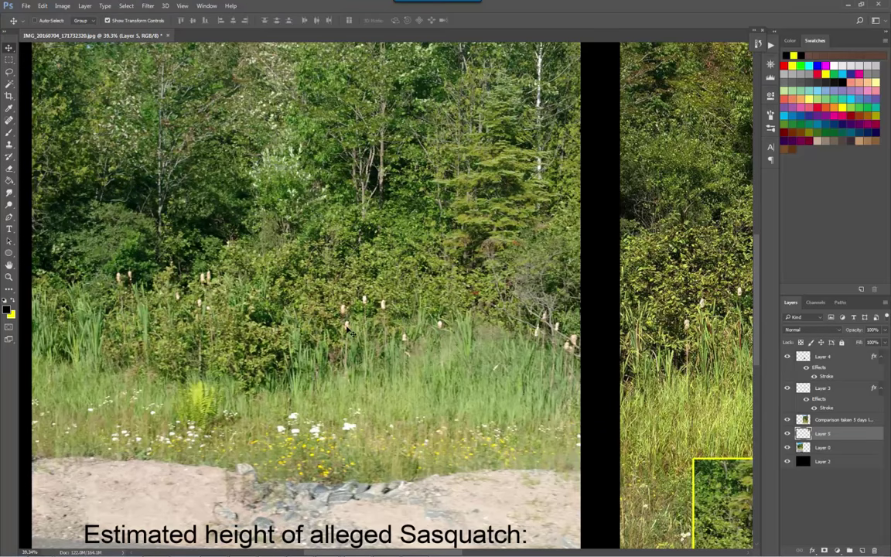
left_click_drag(541, 328, 173, 360)
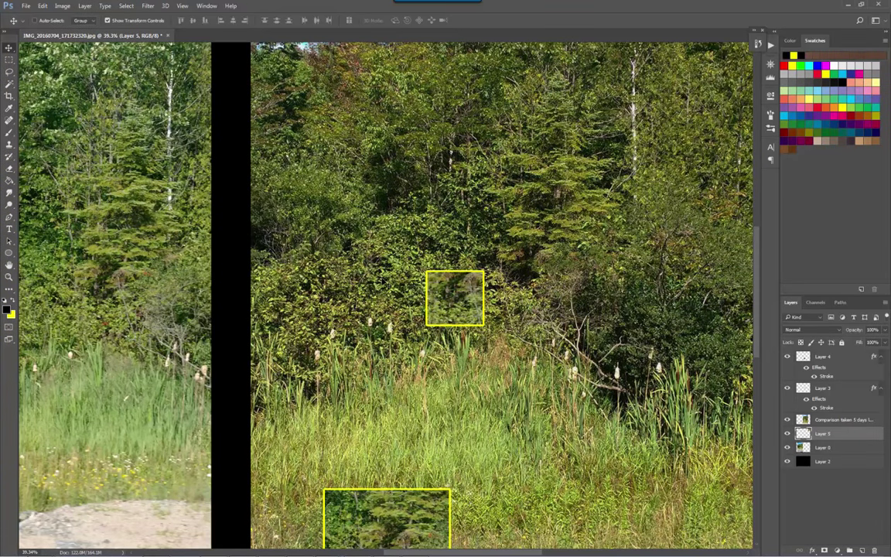
scroll(192, 263, "left", 4)
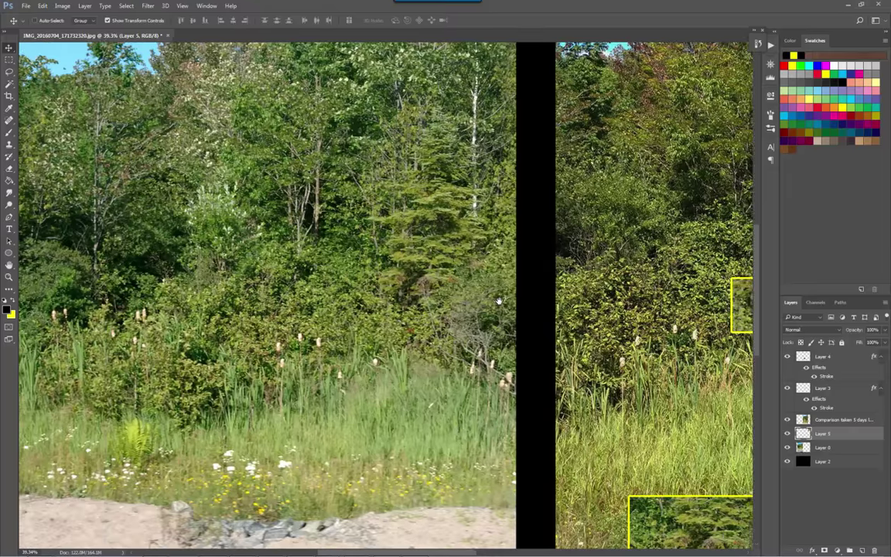
scroll(434, 267, "up", 2)
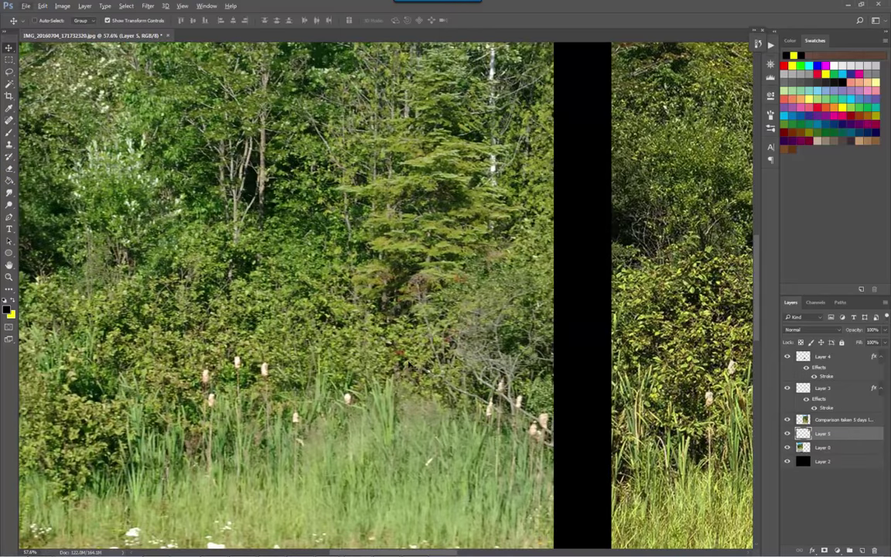
scroll(396, 309, "up", 2)
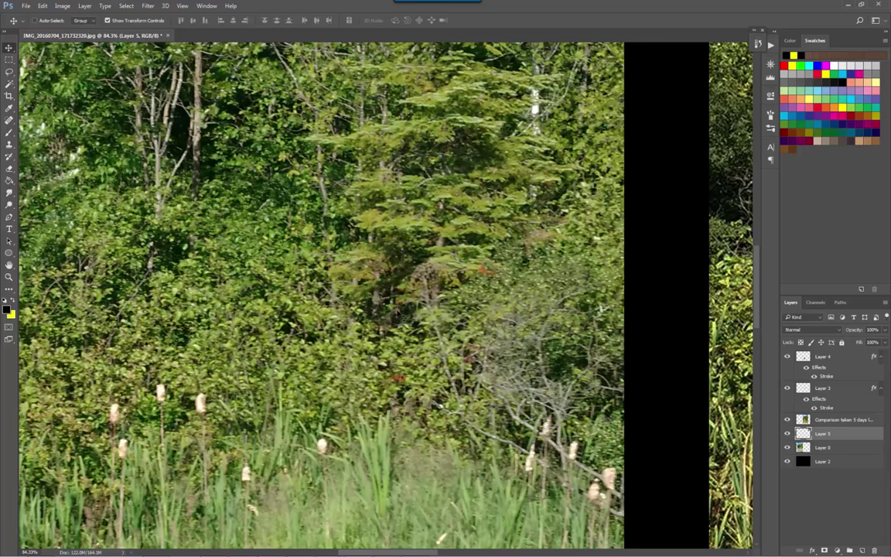
scroll(374, 372, "down", 5)
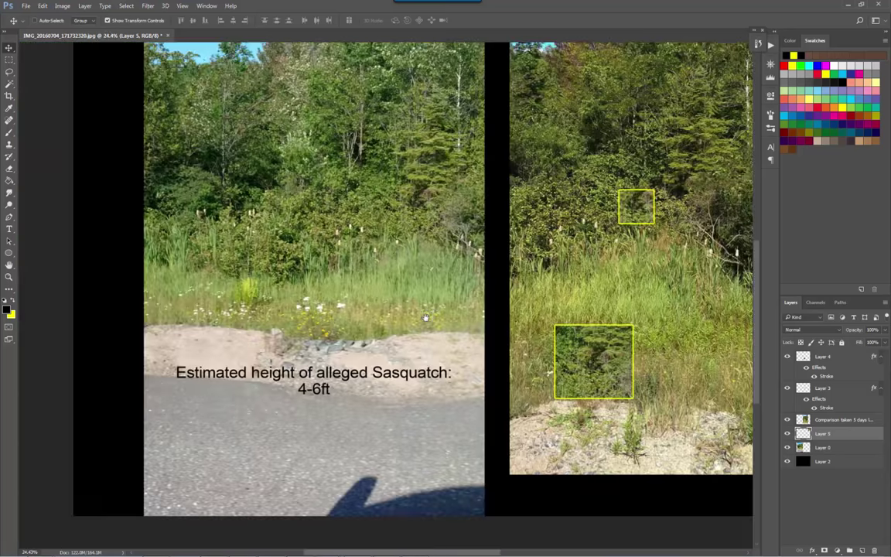
scroll(424, 317, "up", 1)
scroll(403, 225, "up", 5)
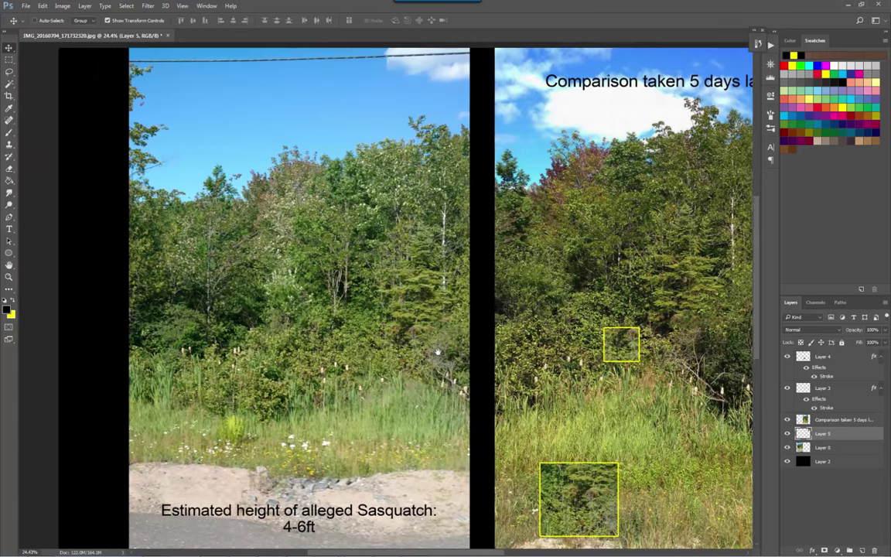
scroll(437, 352, "up", 3)
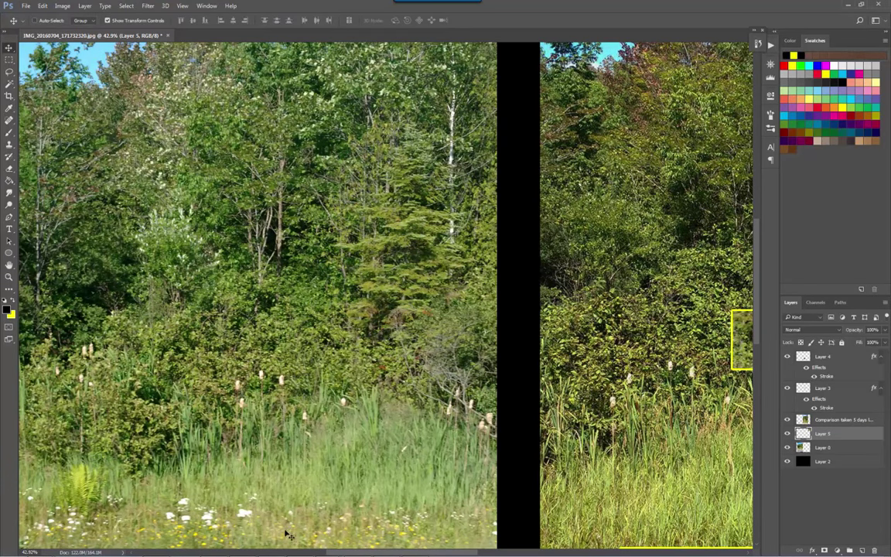
scroll(276, 438, "down", 2)
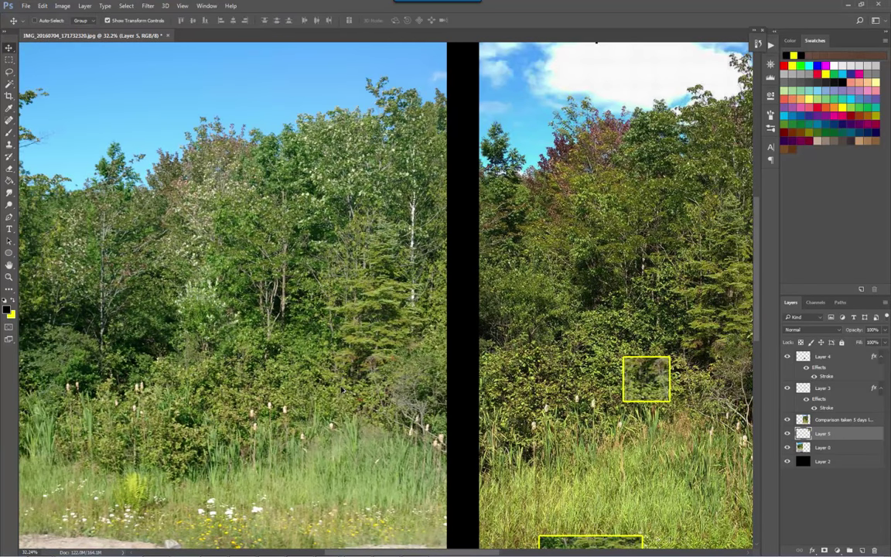
Step: Delete the yellow-outlined crops and hide the comparison photo taken five days later
scroll(342, 390, "down", 2)
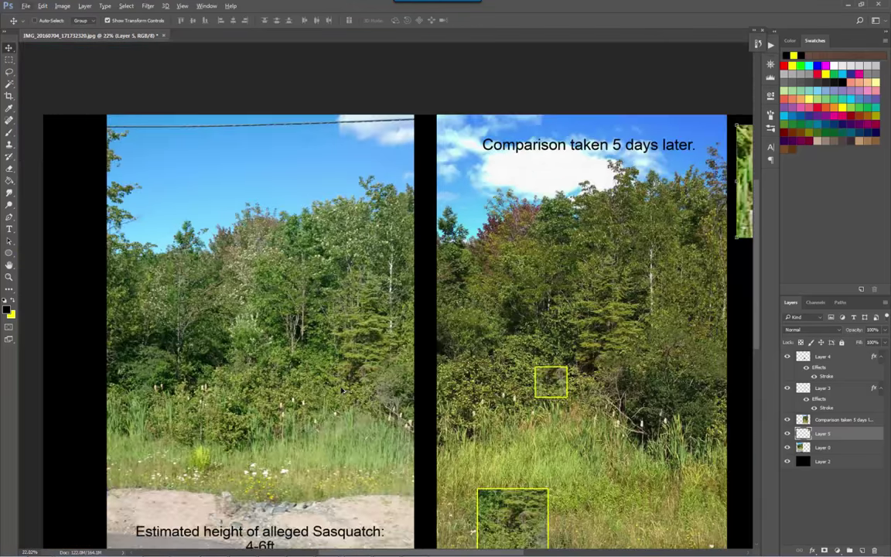
scroll(360, 368, "up", 3)
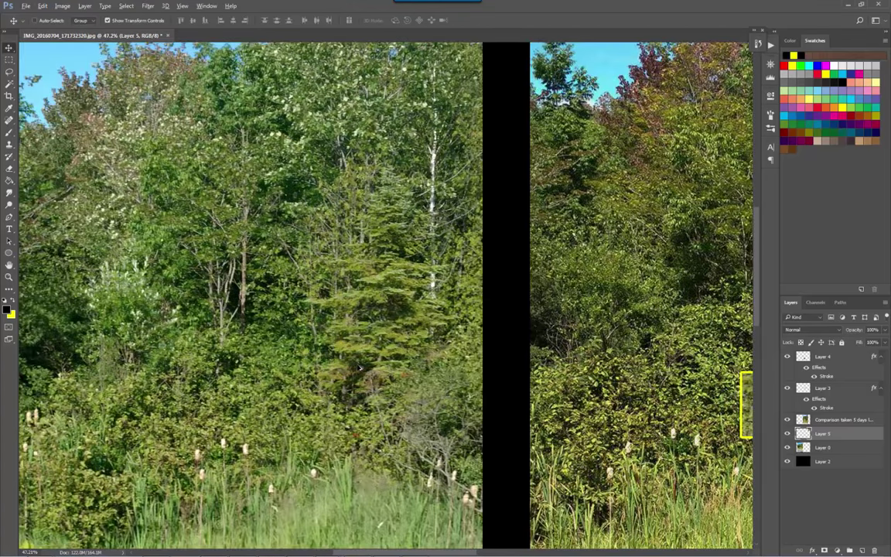
scroll(360, 368, "up", 3)
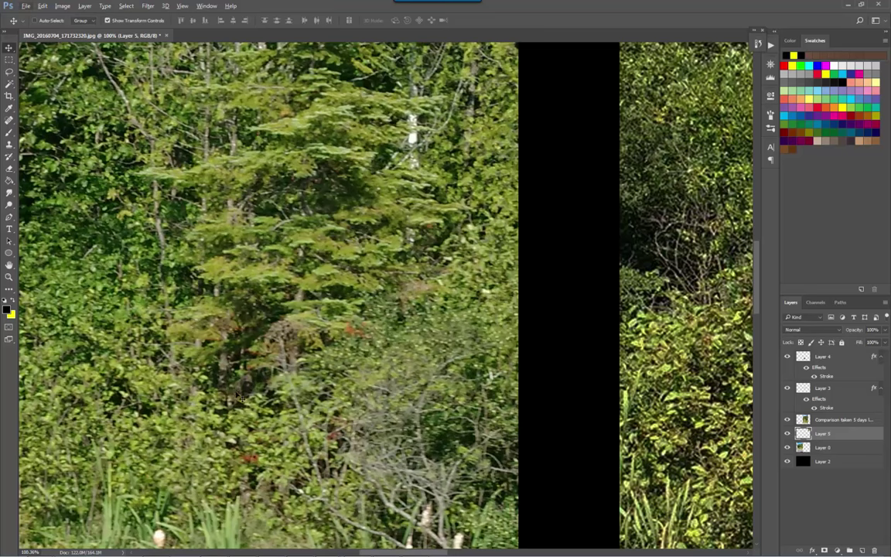
scroll(355, 367, "down", 3)
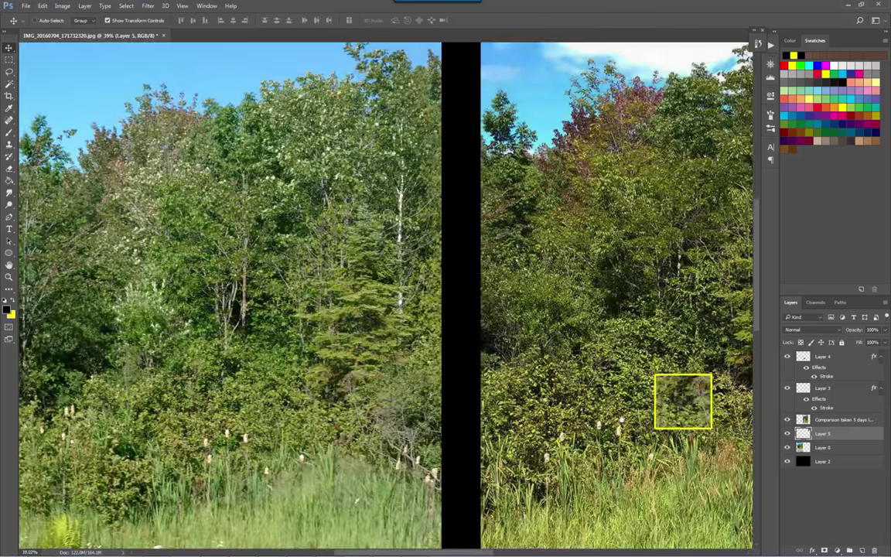
scroll(424, 405, "right", 2)
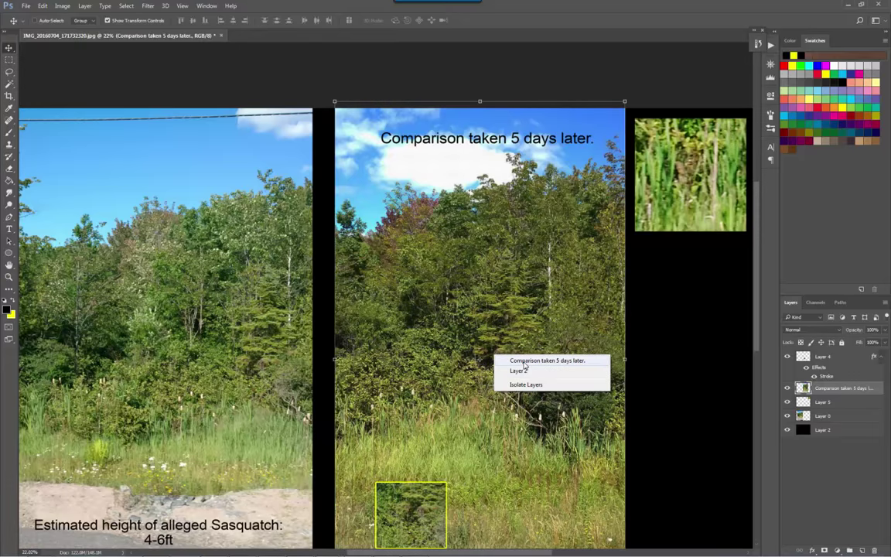
left_click(523, 362)
left_click(786, 387)
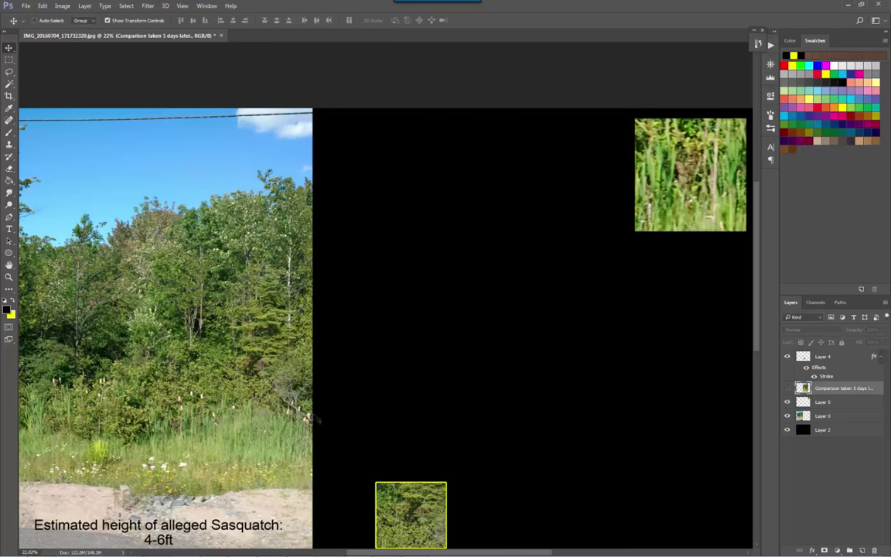
right_click(412, 532)
left_click(433, 498)
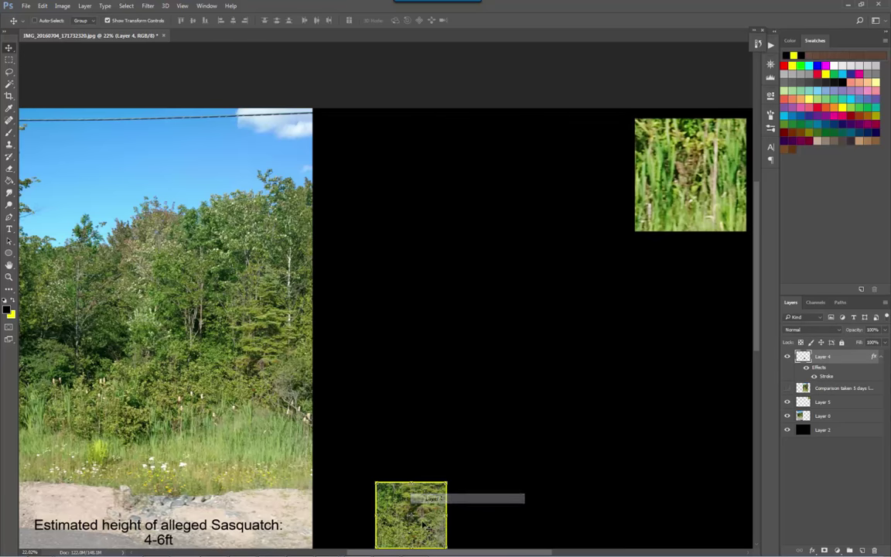
left_click_drag(425, 506, 489, 393)
key("Delete")
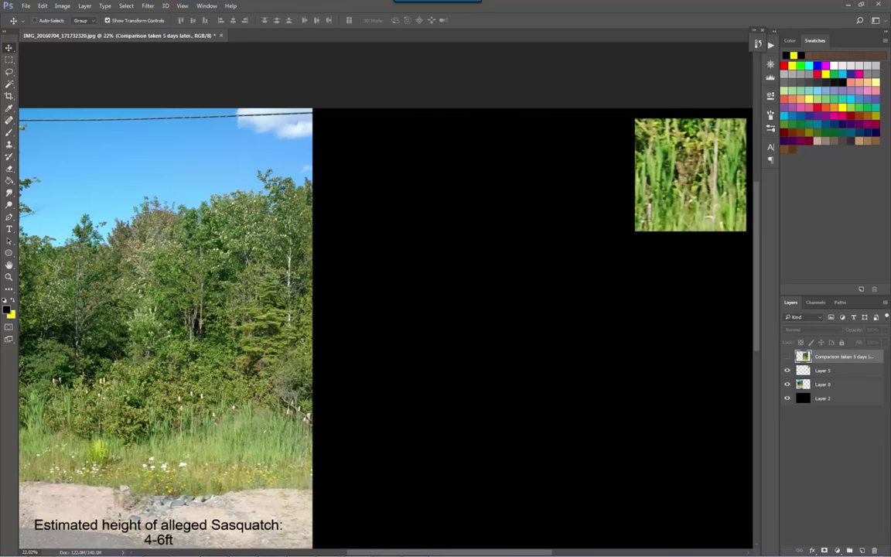
Step: Copy a small rectangle around the dark area beneath the evergreen in the original photo to a new layer
scroll(228, 337, "up", 3)
left_click(9, 59)
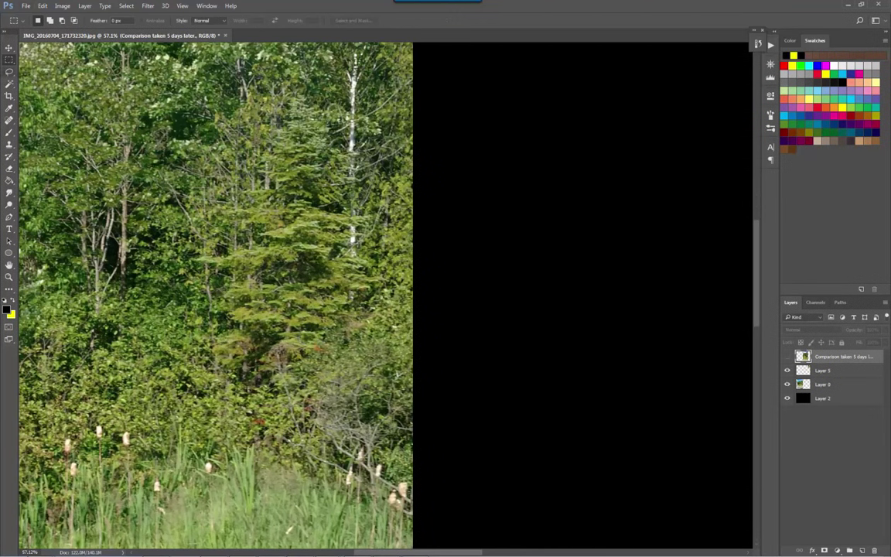
left_click_drag(237, 363, 259, 386)
right_click(259, 386)
right_click(247, 316, "ctrl")
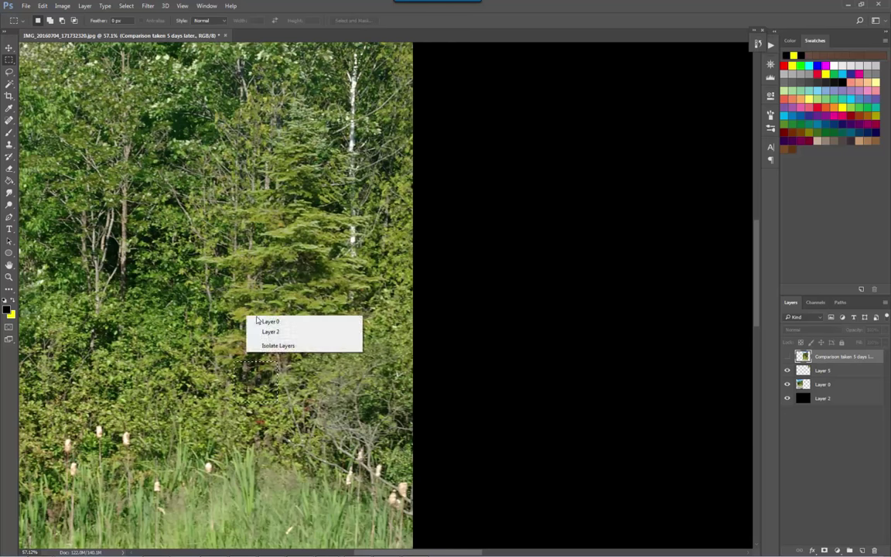
left_click(265, 320)
key("ctrl+j")
Step: Enlarge the copied evergreen patch and place it on the black area beside the original photo
key("ctrl+t")
left_click_drag(277, 399, 356, 475)
left_click_drag(328, 393, 388, 320)
scroll(553, 315, "down", 8)
key("Return")
key("m")
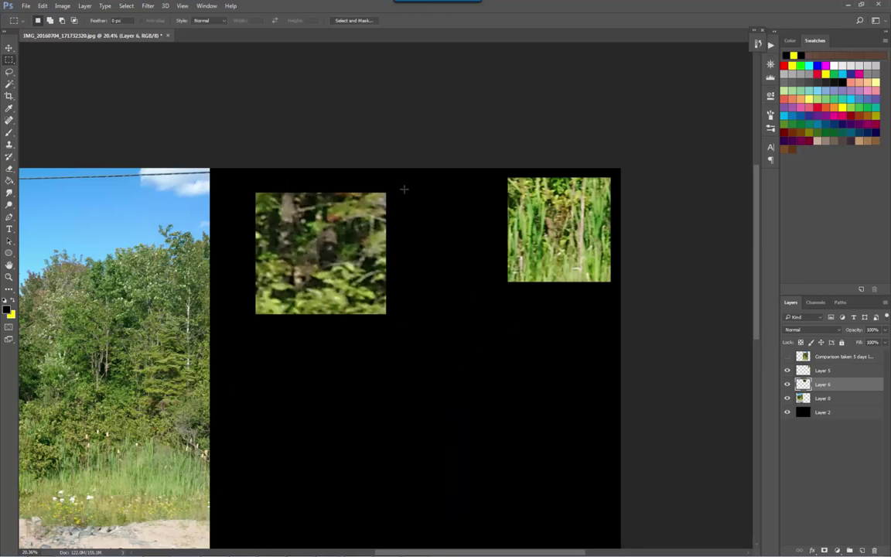
Step: Examine the dark shape in the enlarged evergreen crop at several magnifications and compare it with its surroundings in the original photo
scroll(387, 194, "up", 2)
scroll(242, 221, "up", 2)
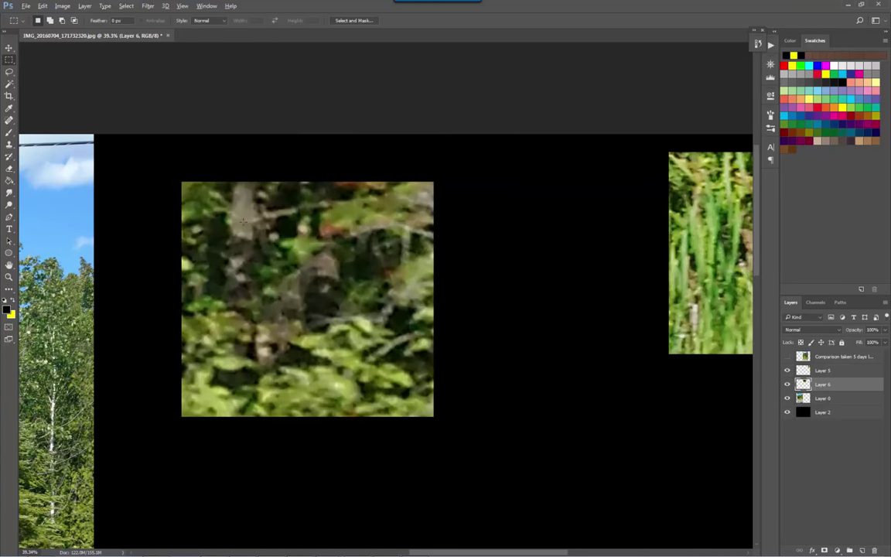
left_click(8, 47)
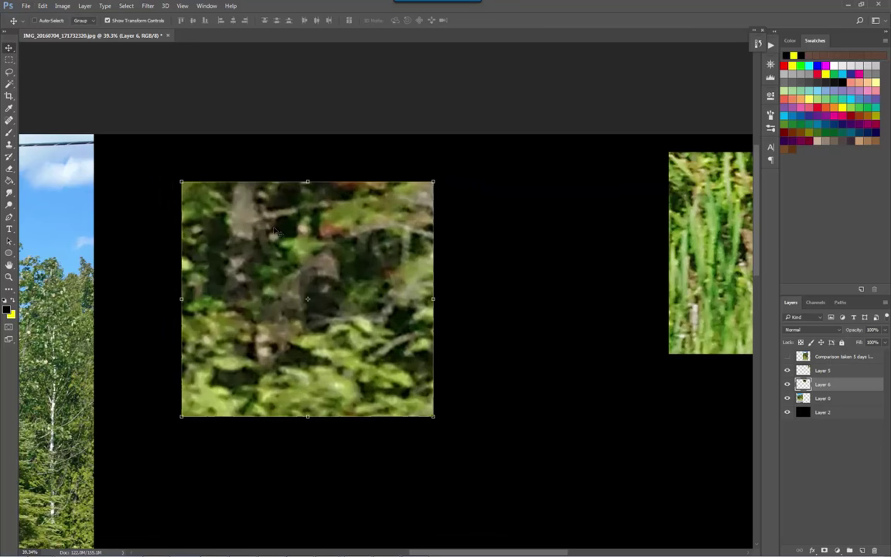
scroll(296, 277, "up", 1)
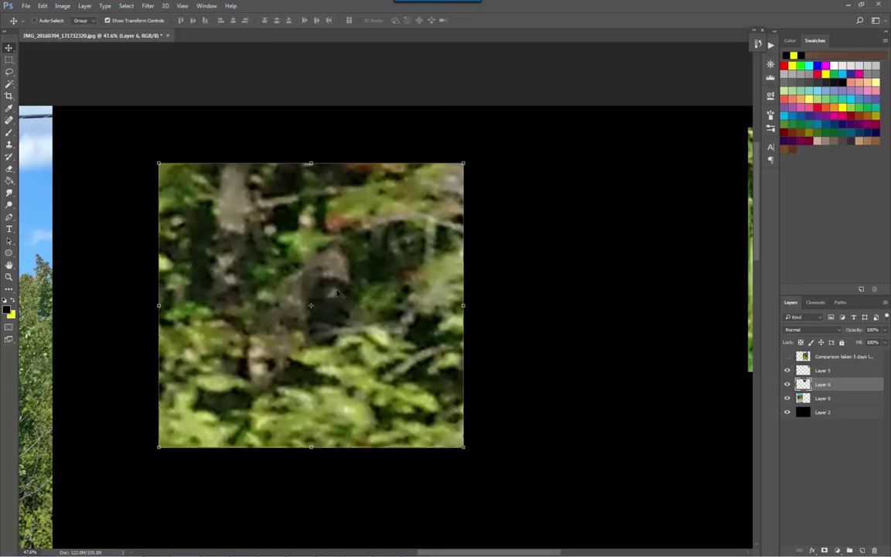
scroll(340, 296, "up", 2)
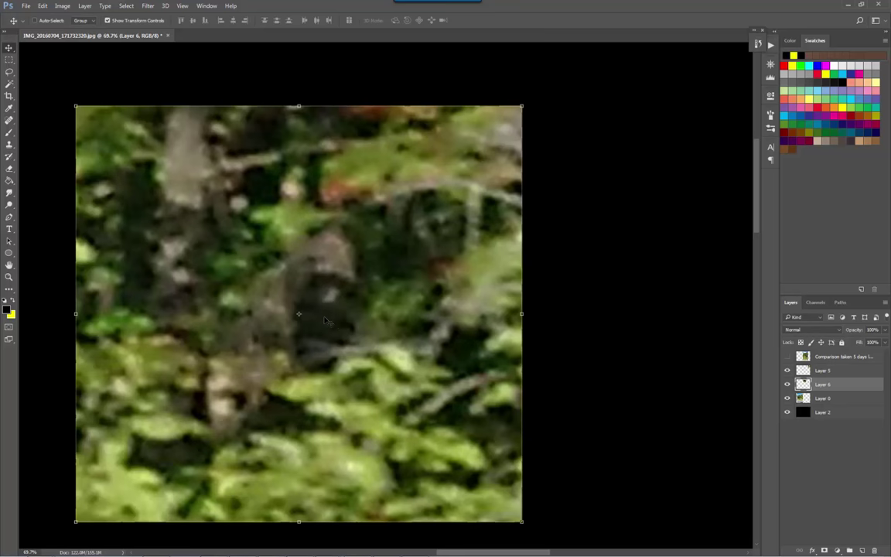
scroll(325, 320, "down", 2)
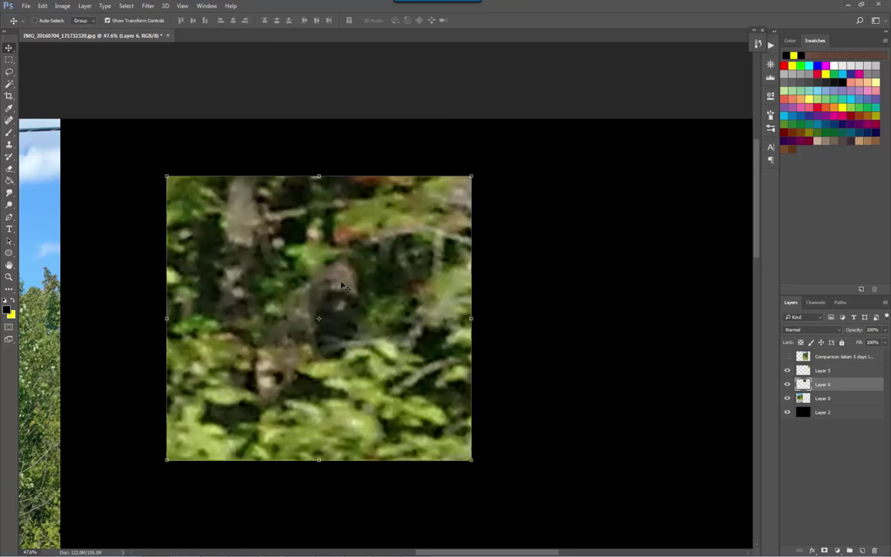
scroll(306, 275, "down", 3)
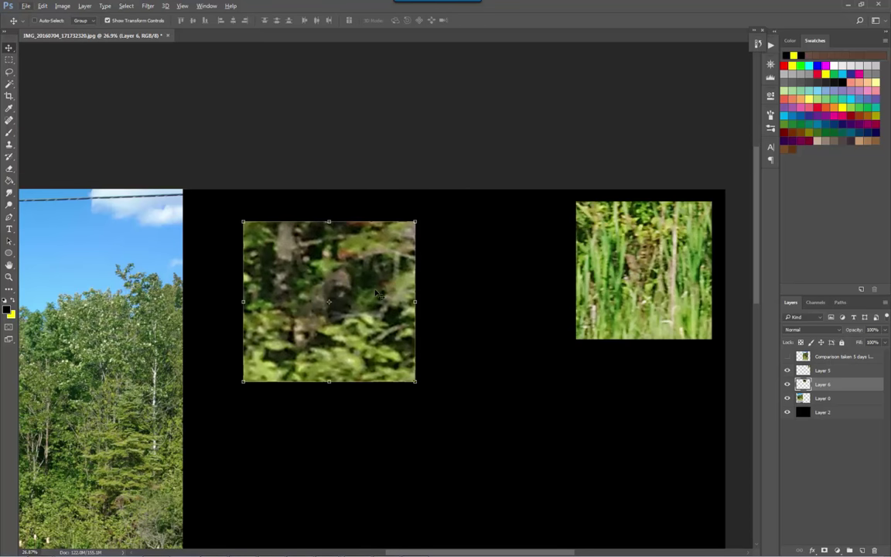
scroll(378, 291, "up", 1)
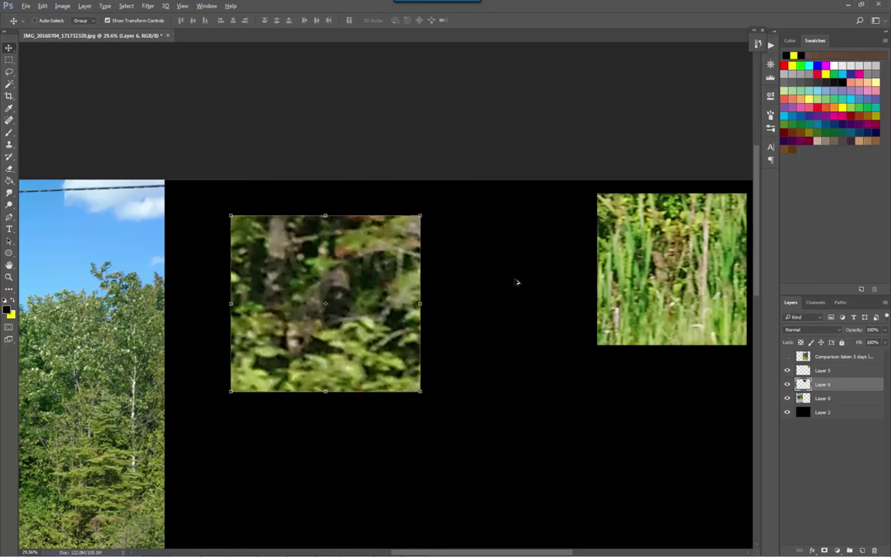
scroll(328, 281, "down", 4)
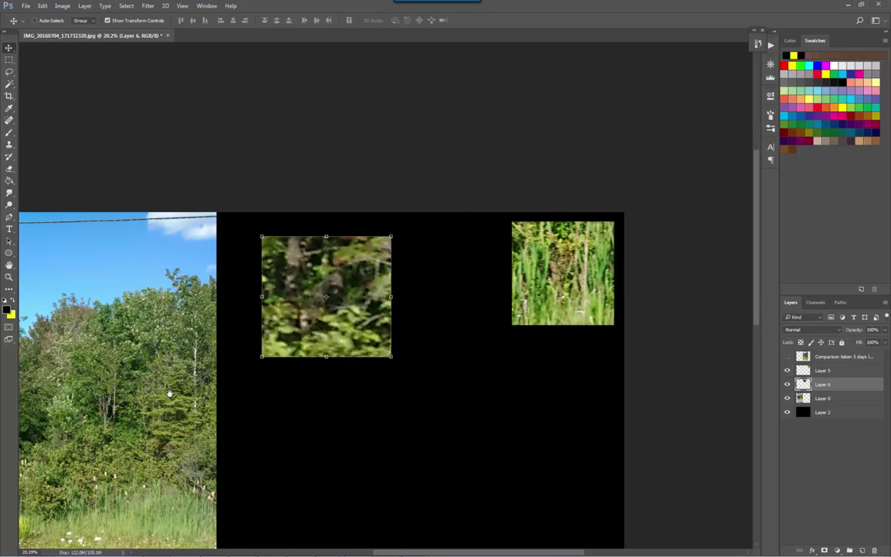
scroll(403, 430, "up", 8)
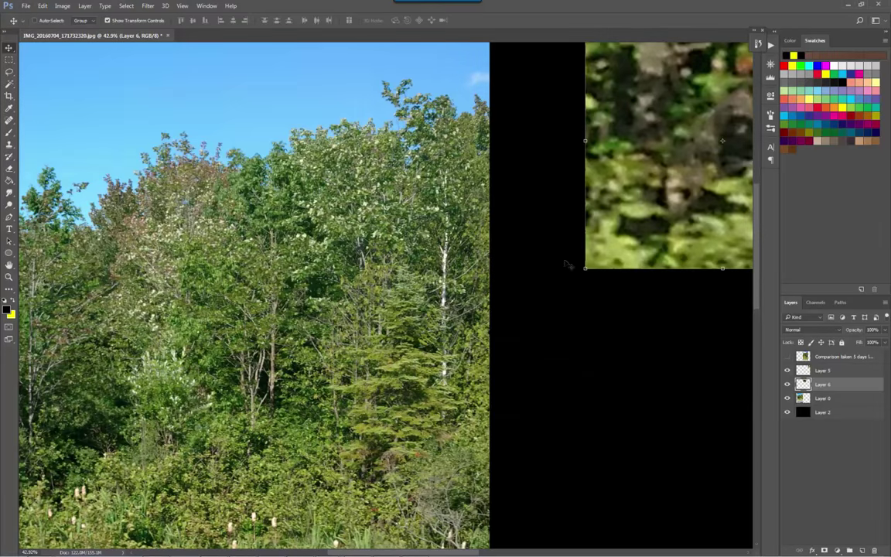
Step: Sharpen the enlarged evergreen crop with Unsharp Mask, raising the amount above 269% and reducing the radius below 3.8 pixels
left_click(164, 5)
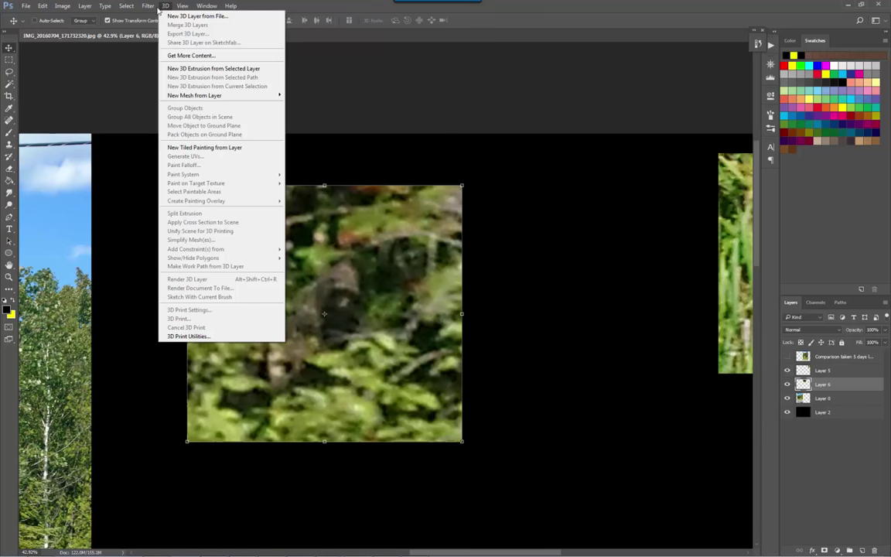
mouse_move(148, 6)
mouse_move(174, 165)
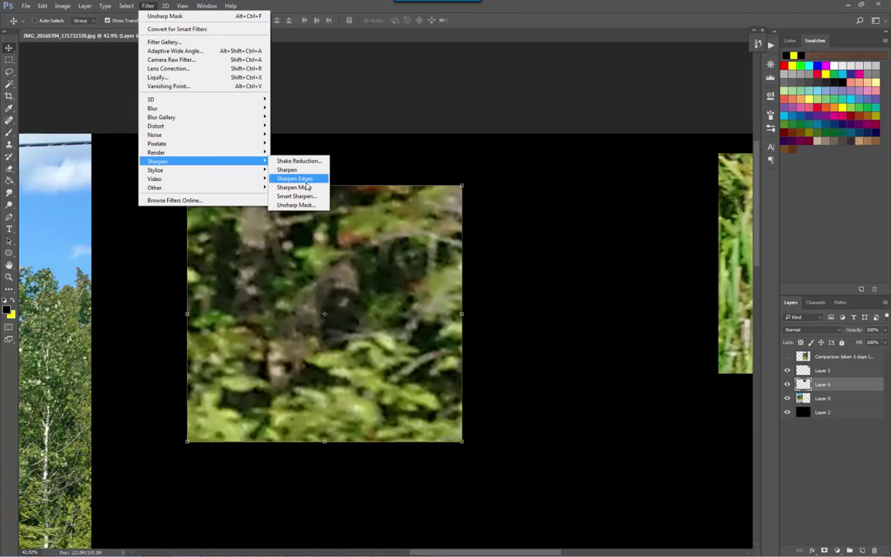
left_click(296, 205)
left_click_drag(183, 115, 165, 175)
mouse_move(201, 317)
left_mouse_down()
mouse_move(154, 313)
mouse_move(205, 317)
left_mouse_up()
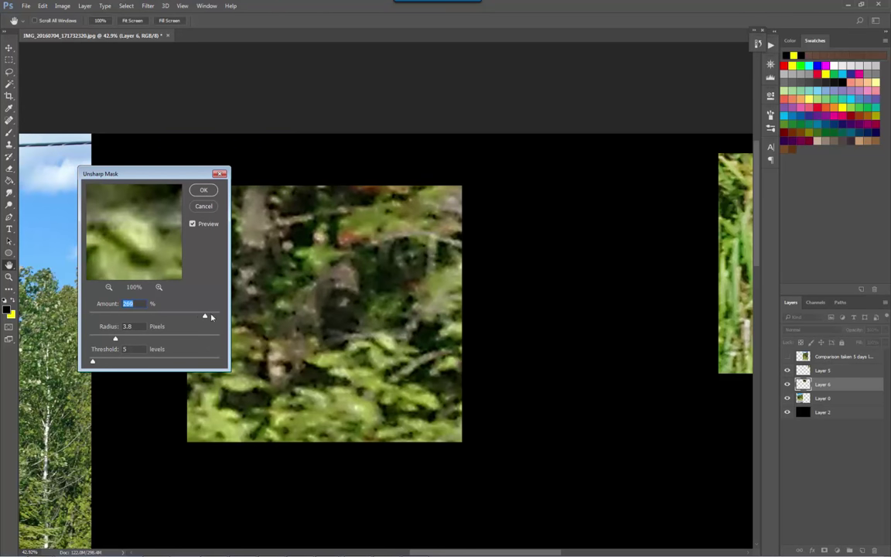
mouse_move(116, 338)
left_mouse_down()
mouse_move(133, 341)
mouse_move(113, 340)
left_mouse_up()
mouse_move(113, 340)
left_mouse_down()
mouse_move(131, 340)
mouse_move(105, 341)
left_mouse_up()
left_click_drag(205, 315, 239, 323)
left_click_drag(107, 341, 109, 342)
left_click(203, 189)
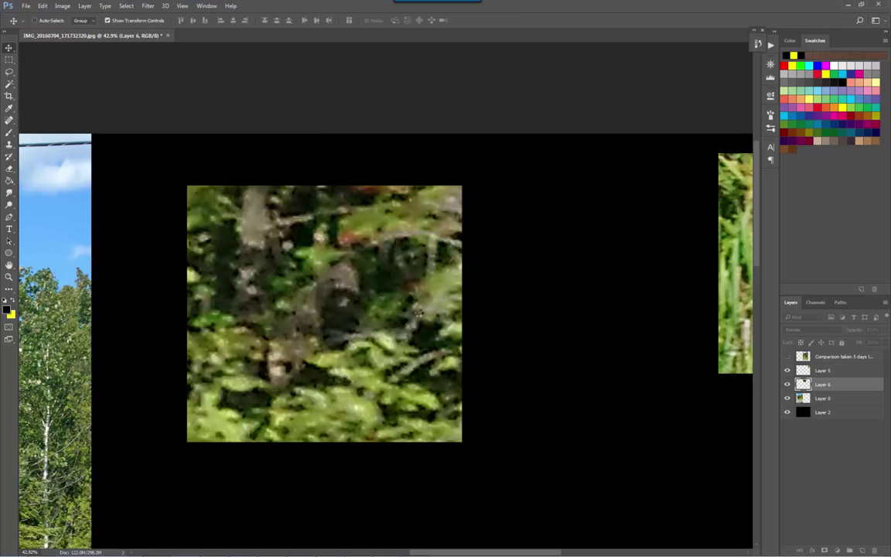
Step: Move the sharpened evergreen crop up close to the original photo's upper right corner
scroll(411, 300, "down", 1)
scroll(370, 270, "down", 1)
scroll(356, 309, "up", 3)
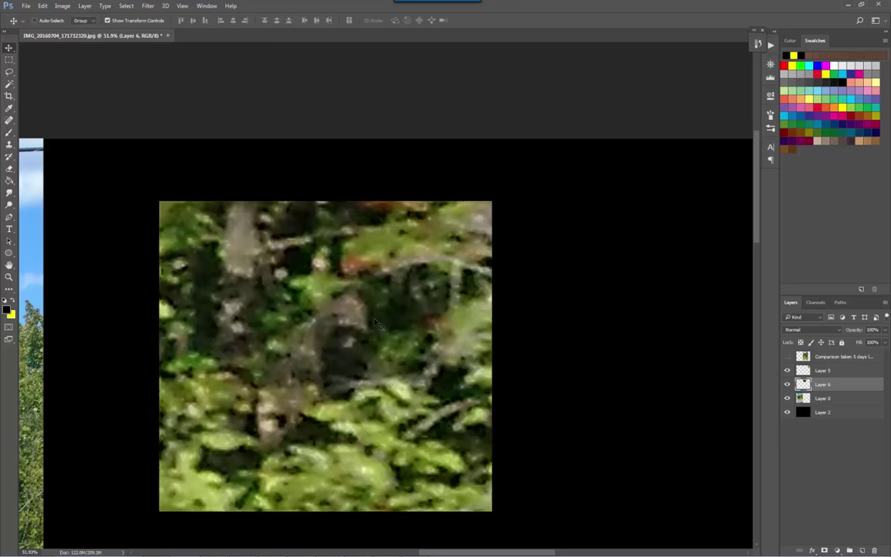
key("ctrl+0")
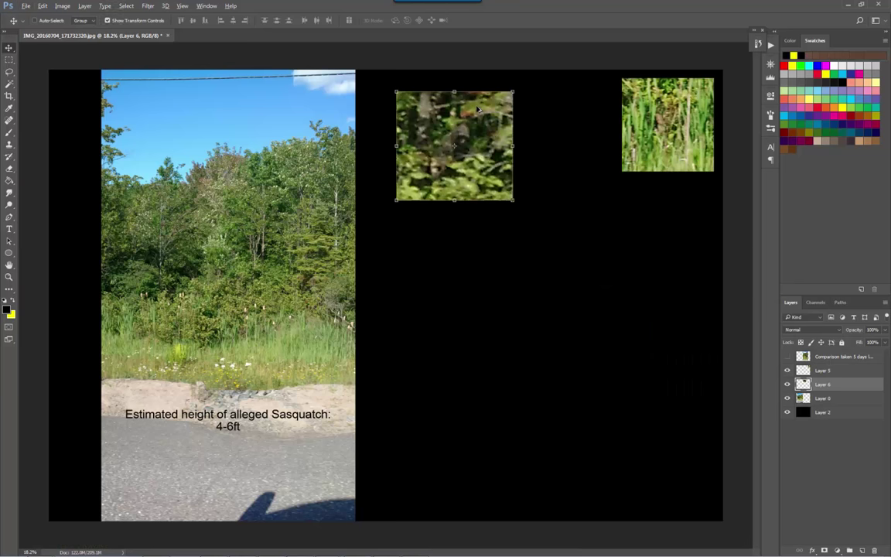
scroll(478, 109, "up", 1)
left_click_drag(498, 148, 416, 261)
scroll(491, 324, "down", 2)
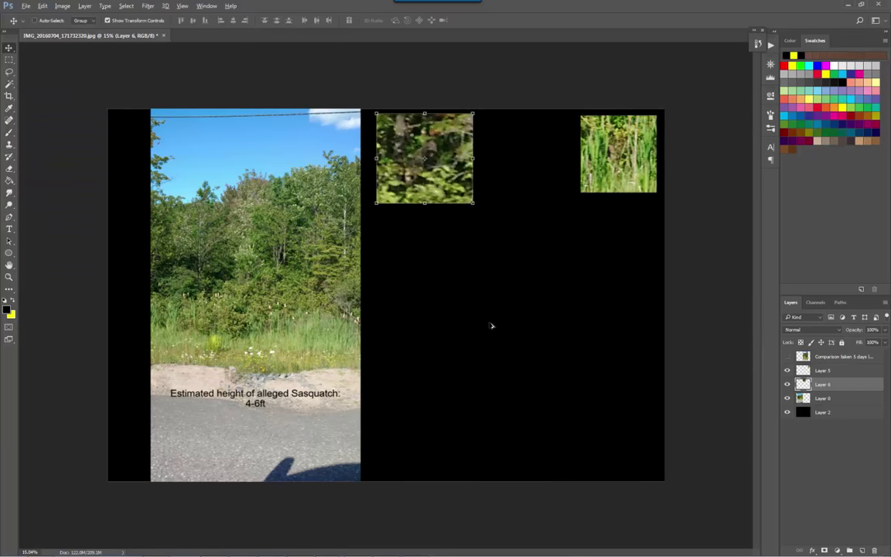
Step: Move the cattail crop directly beside the evergreen crop and scale it to about 115% to match its height
right_click(605, 147)
left_click(619, 148)
left_click_drag(626, 177, 564, 206)
key("ctrl+t")
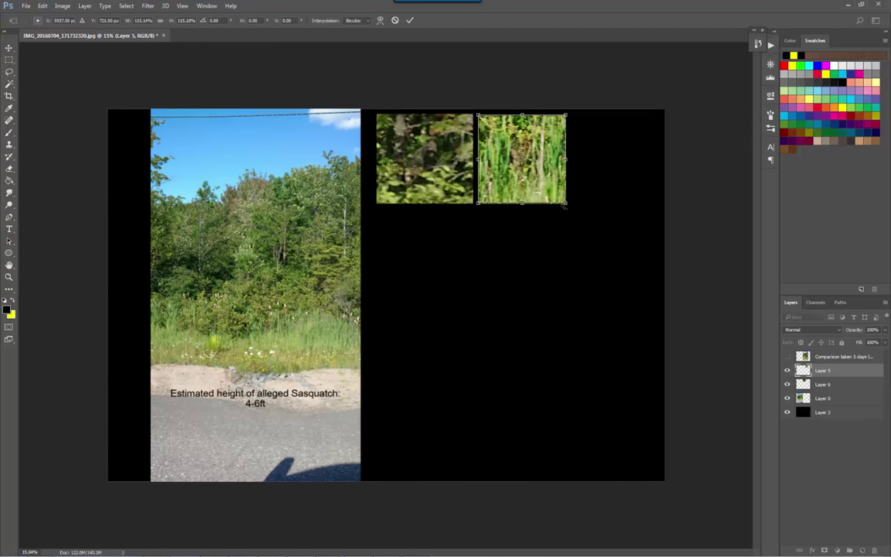
left_click(409, 20)
Step: Copy the small area around the dark, head-like shape in the evergreen crop onto its own layer
scroll(445, 100, "up", 2)
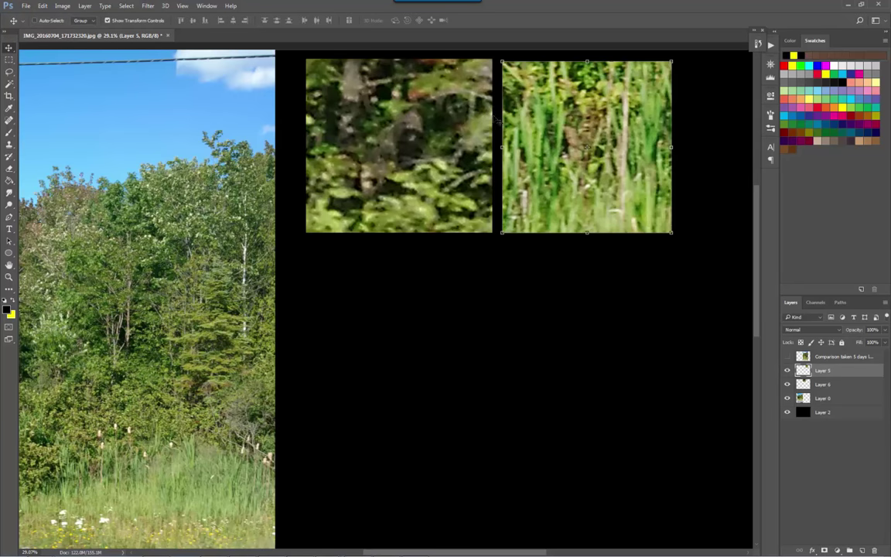
left_click_drag(541, 139, 482, 299)
scroll(482, 298, "up", 3)
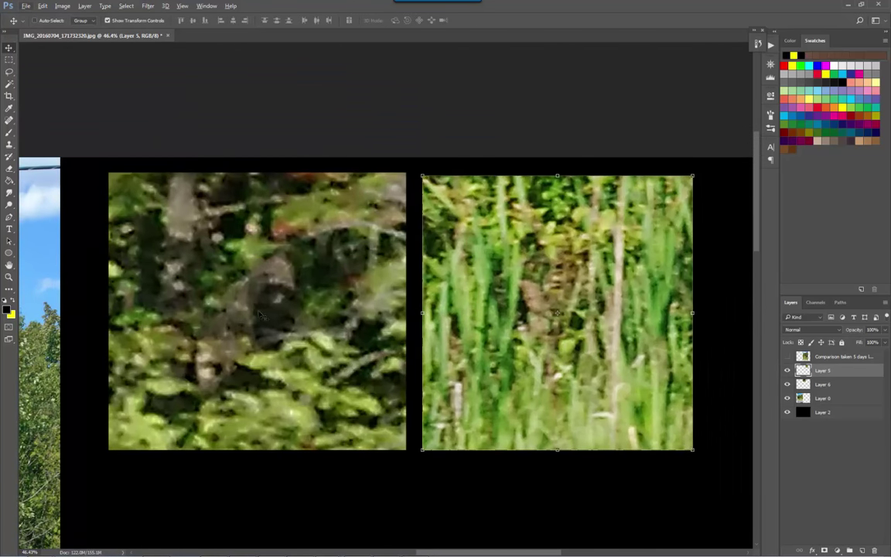
scroll(279, 290, "down", 2)
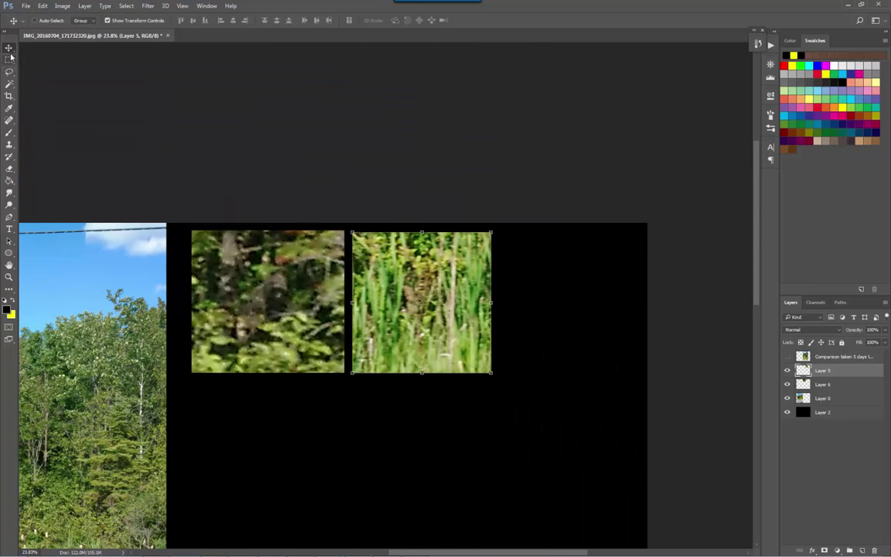
key("m")
right_click(295, 290, "ctrl")
left_click(310, 294)
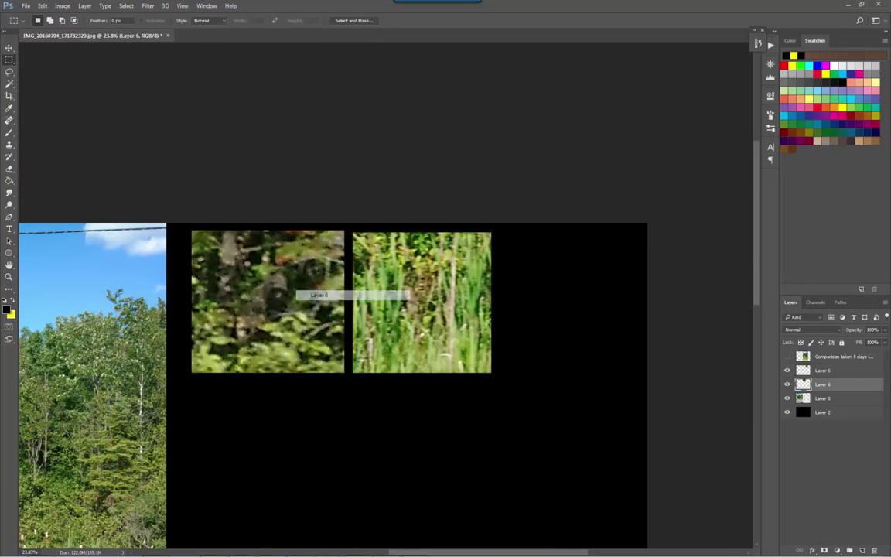
left_click_drag(256, 266, 294, 311)
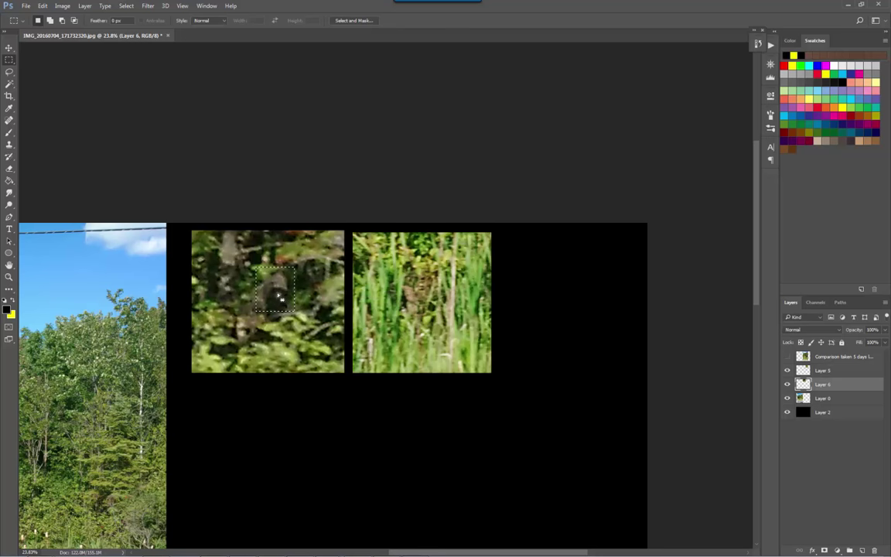
right_click(277, 294)
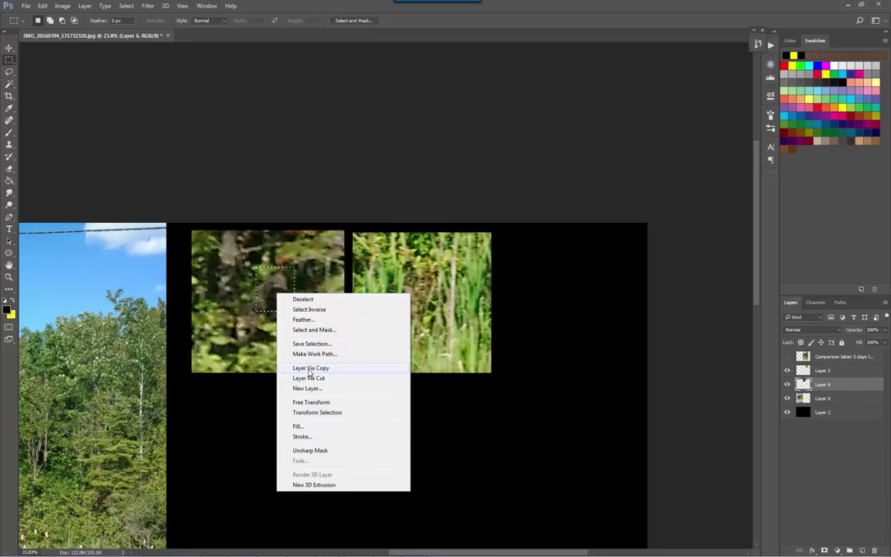
left_click(309, 378)
Step: Enlarge the copied head-like shape to more than twice its size and move it below the evergreen crop
key("ctrl+t")
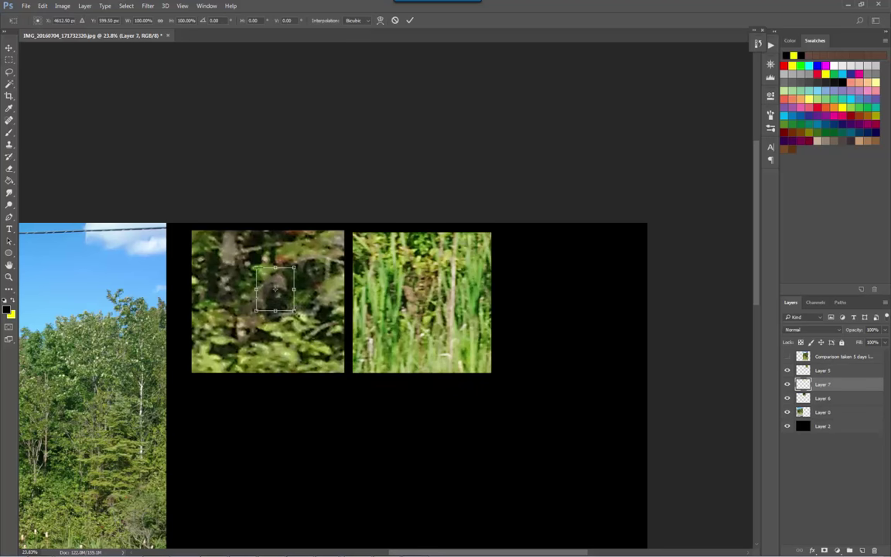
left_click_drag(295, 312, 322, 342)
left_click(409, 20)
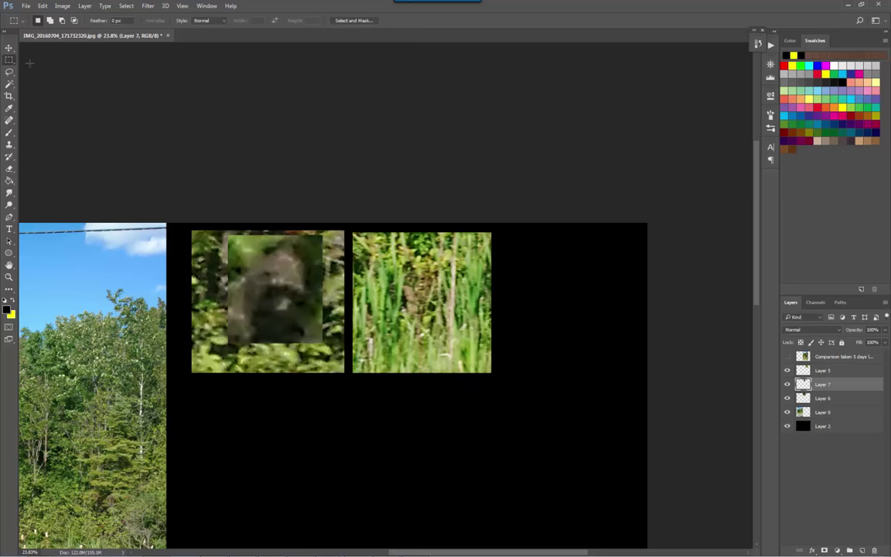
left_click(9, 48)
left_click_drag(293, 269, 272, 422)
left_click_drag(262, 478, 322, 380)
scroll(347, 367, "up", 5)
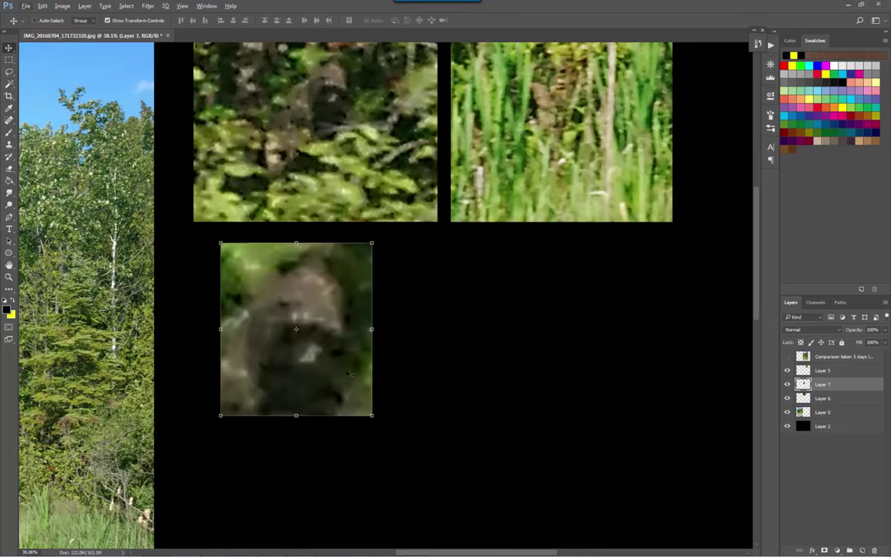
Step: Apply Shadows/Highlights to the enlarged head crop with a shadows amount of 4%, highlights amount of 30% and color of -23
left_click(62, 5)
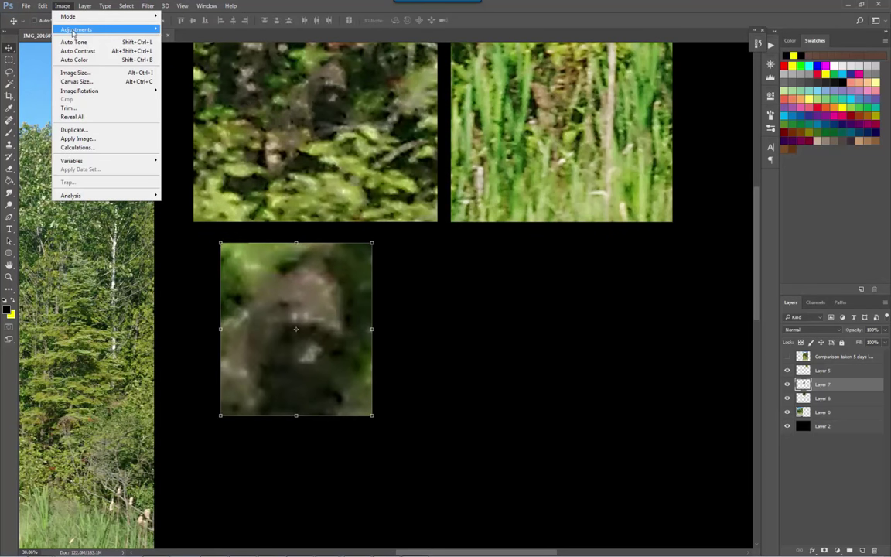
mouse_move(77, 29)
left_click(201, 182)
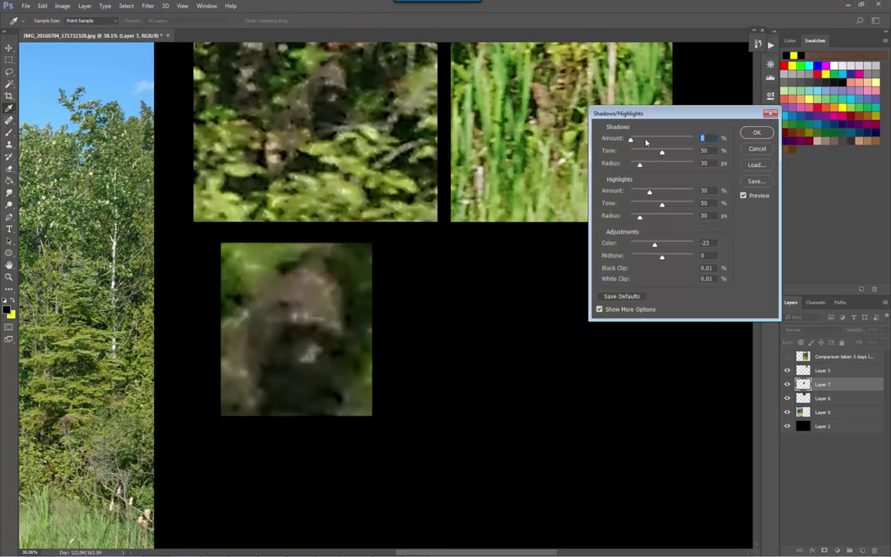
left_click_drag(632, 141, 642, 142)
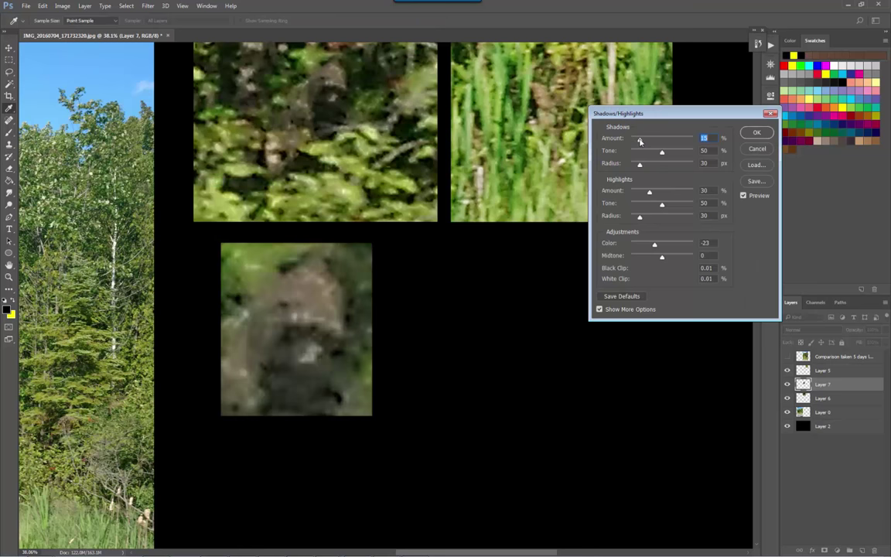
left_click_drag(642, 141, 632, 142)
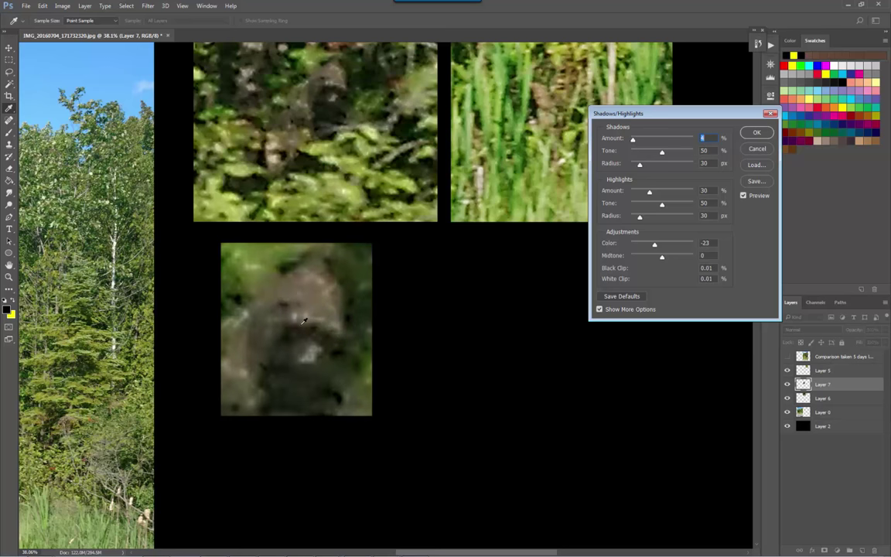
left_click(755, 133)
key("v")
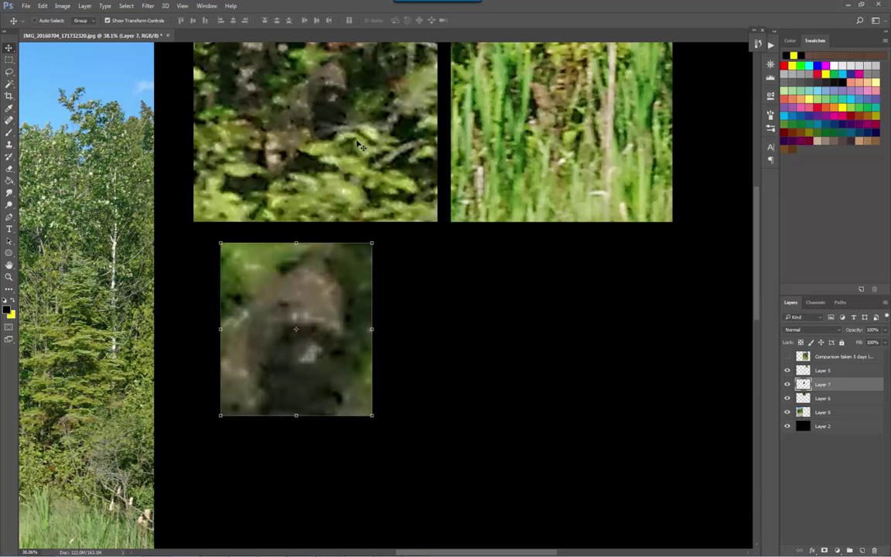
Step: Examine the dark shape and the branches around it in the evergreen crop at increasing magnification
scroll(384, 284, "up", 3)
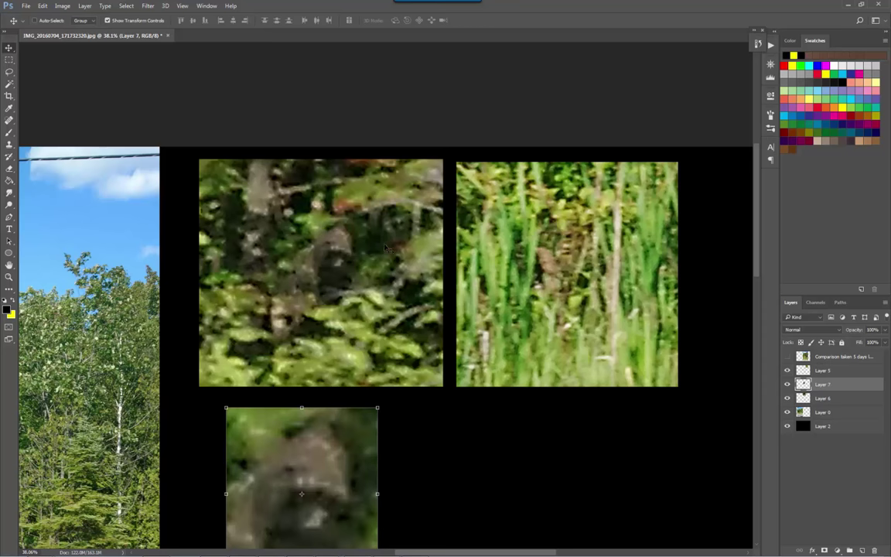
scroll(333, 219, "up", 2)
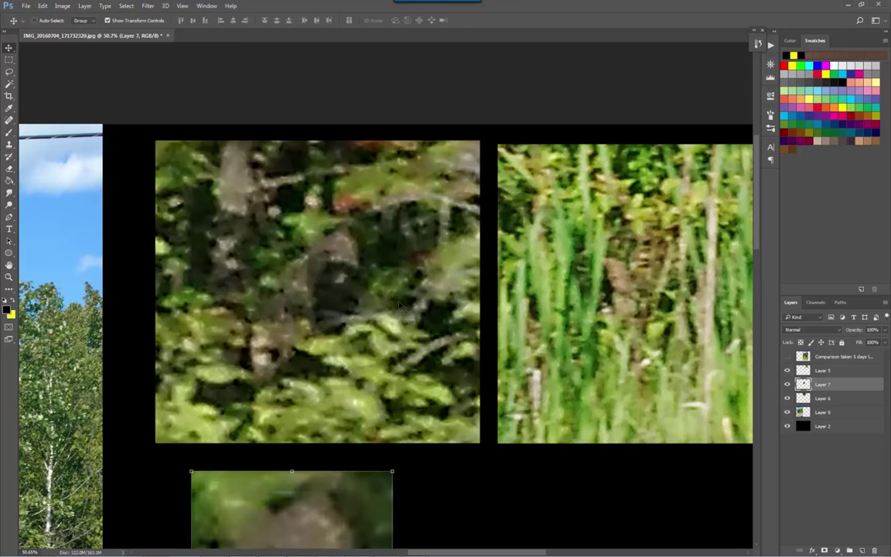
left_click_drag(351, 266, 386, 306)
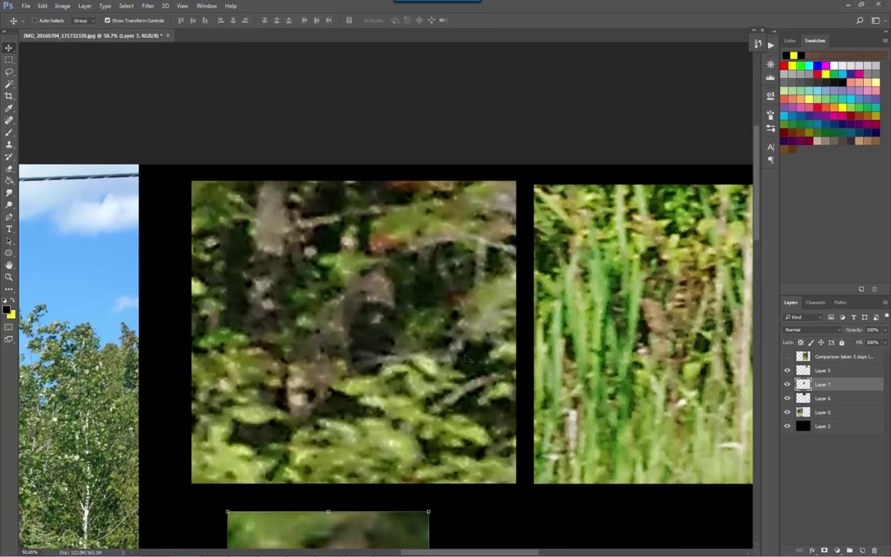
scroll(395, 266, "up", 2)
scroll(402, 269, "up", 1)
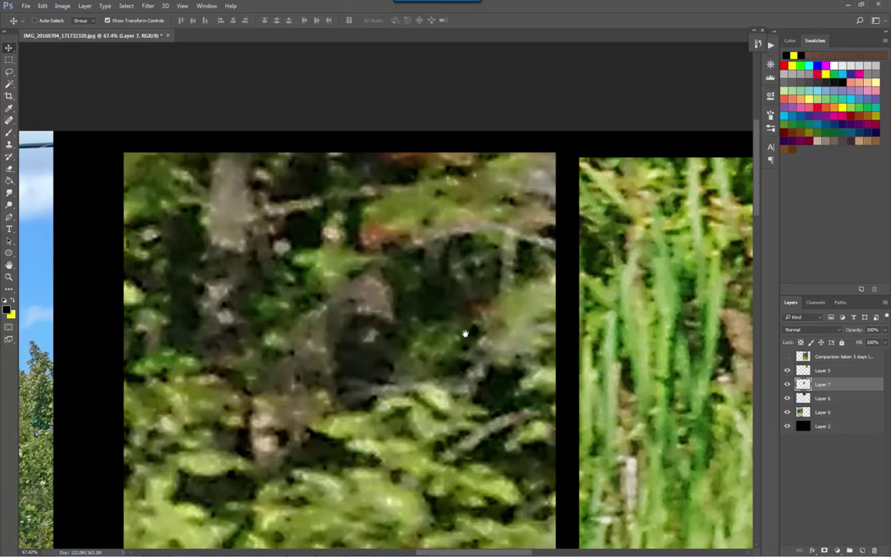
scroll(464, 333, "down", 8)
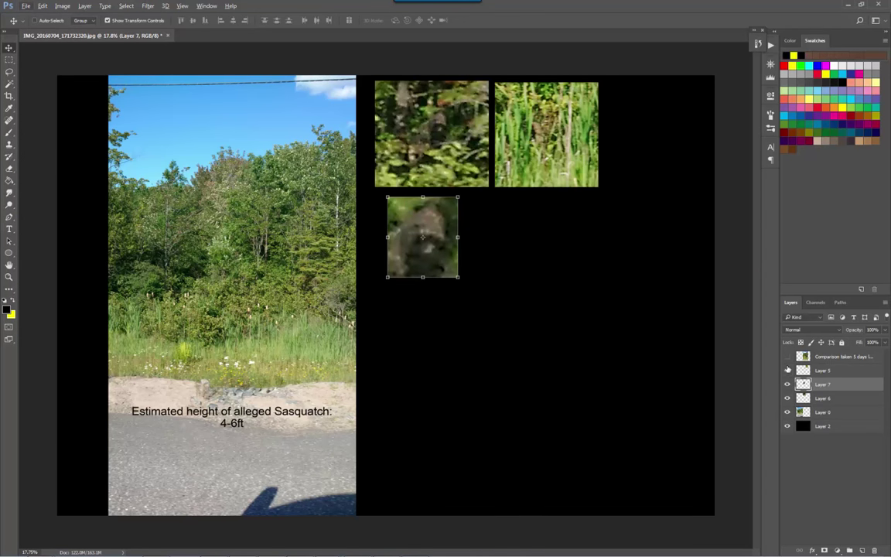
Step: Show the comparison photo taken 5 days apart, inspect the same spot under the evergreen, and hide that photo again
left_click(787, 355)
scroll(537, 271, "up", 5)
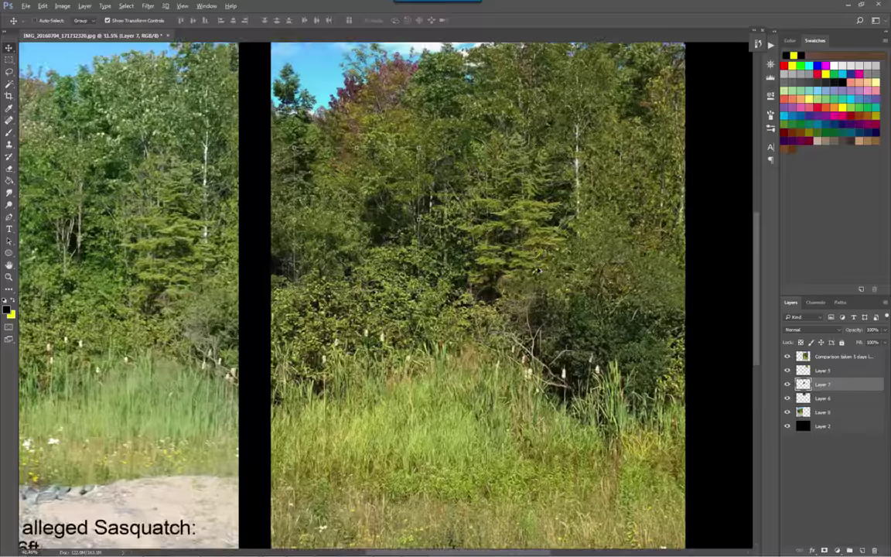
scroll(538, 271, "up", 8)
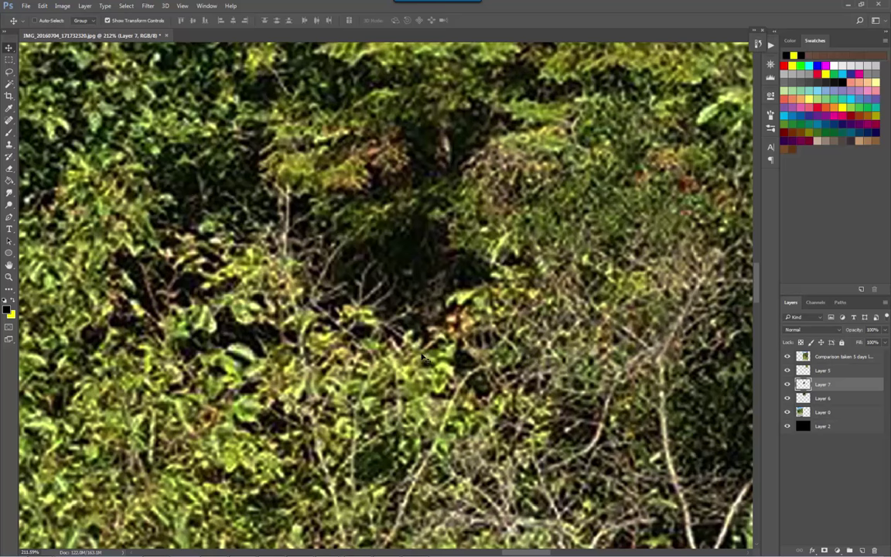
scroll(422, 356, "down", 10)
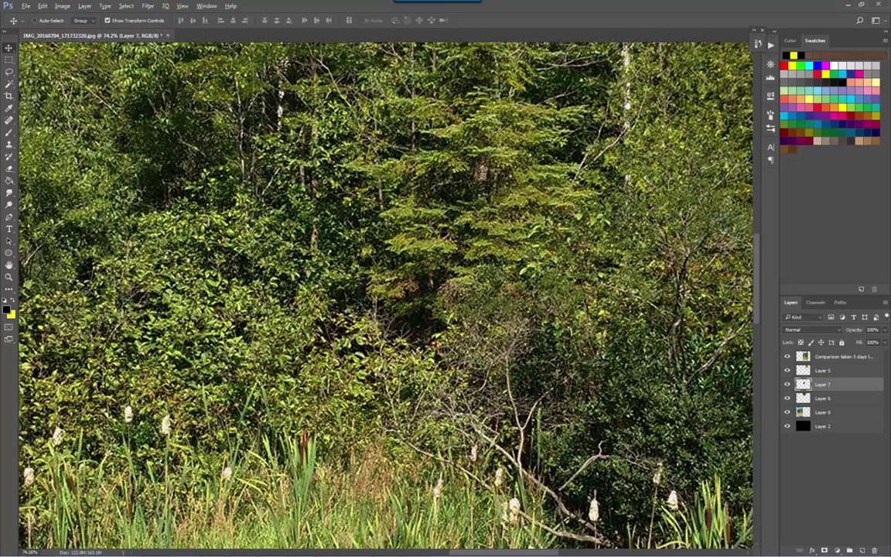
scroll(422, 356, "down", 3)
left_click(787, 384)
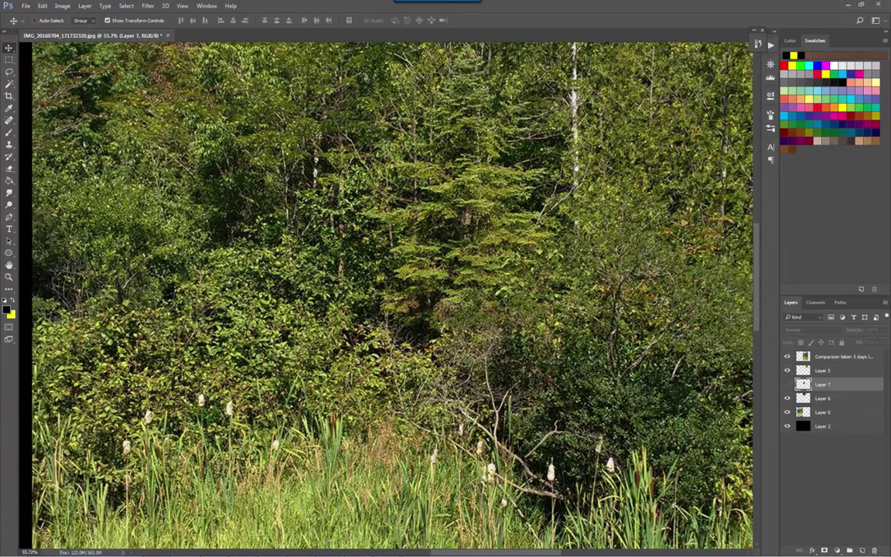
left_click(787, 384)
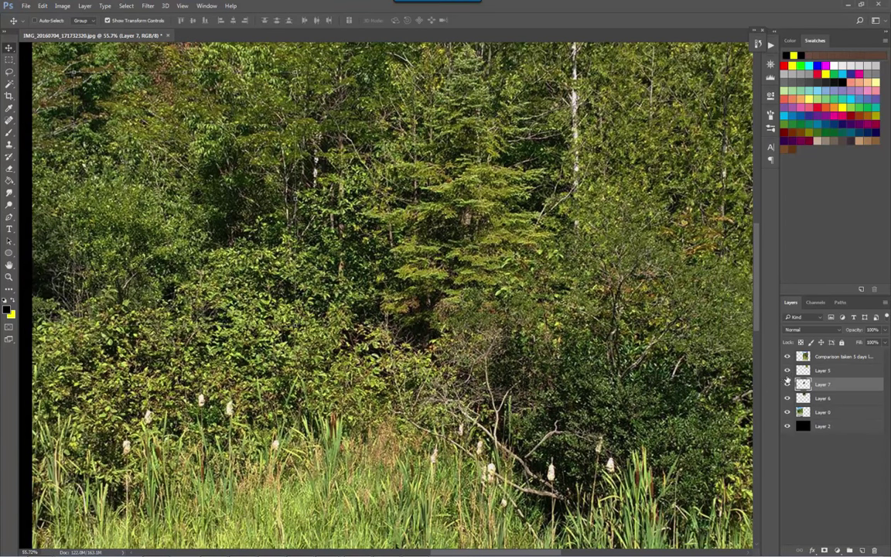
left_click(787, 356)
Step: Compare the enlarged head crop with the matching shape in the evergreen crop above it
left_click_drag(271, 278, 485, 385)
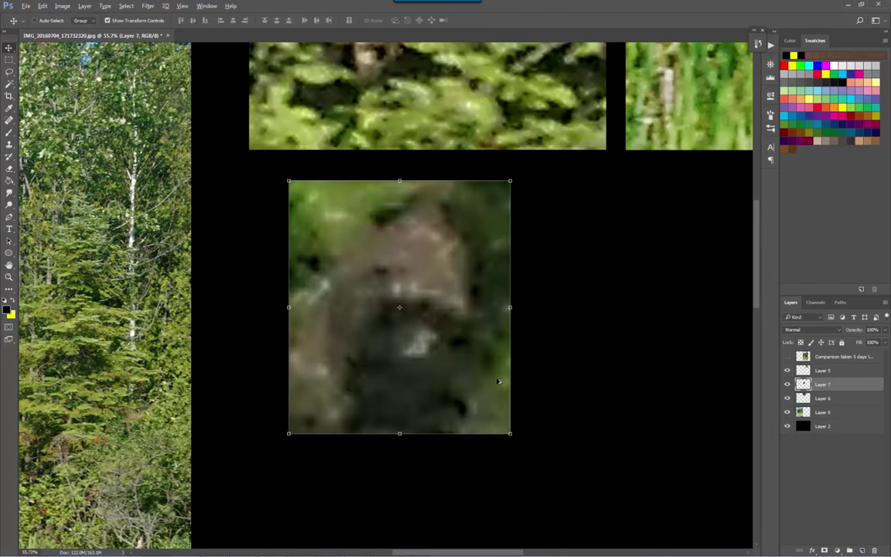
scroll(498, 381, "down", 5)
left_click_drag(497, 171, 465, 304)
scroll(467, 305, "up", 4)
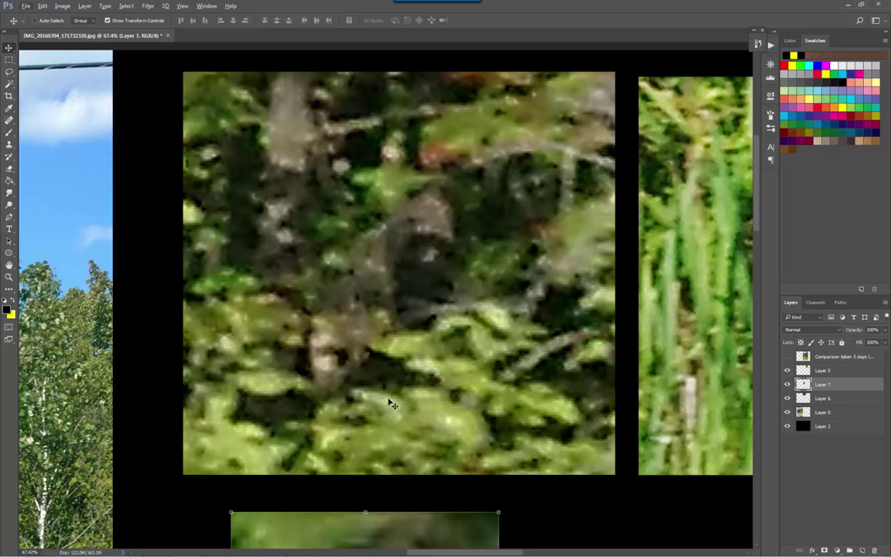
scroll(406, 388, "down", 2)
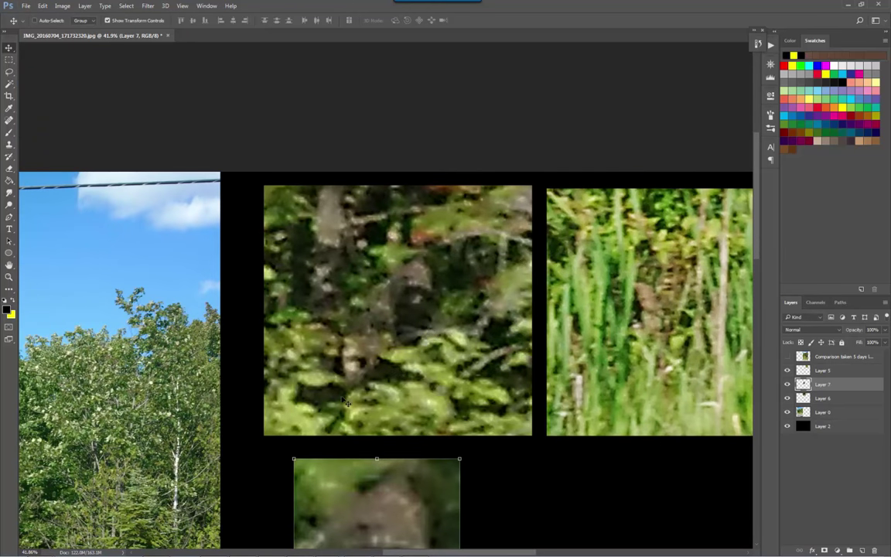
Step: Examine the area beneath the evergreen in the original photo at several magnifications, along with the surrounding brush and cattails
left_click_drag(135, 375, 378, 289)
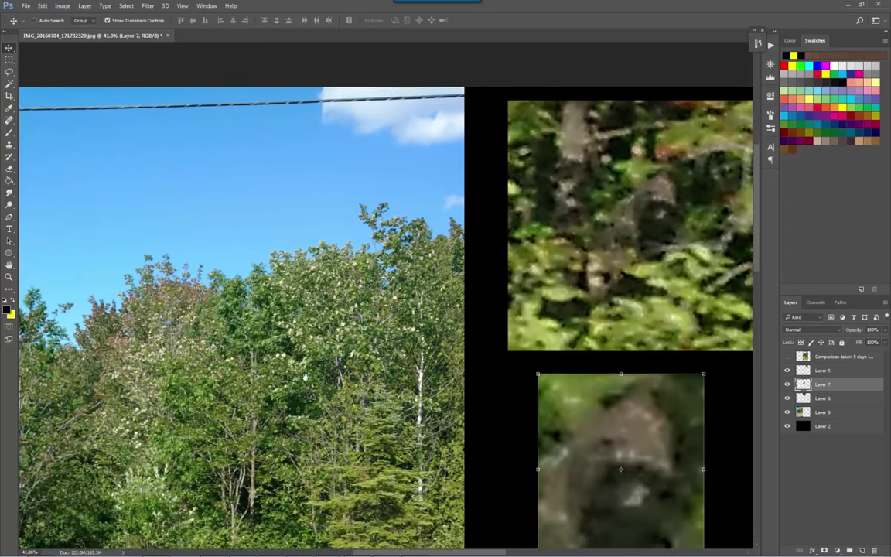
left_click_drag(170, 438, 276, 344)
scroll(371, 405, "up", 5)
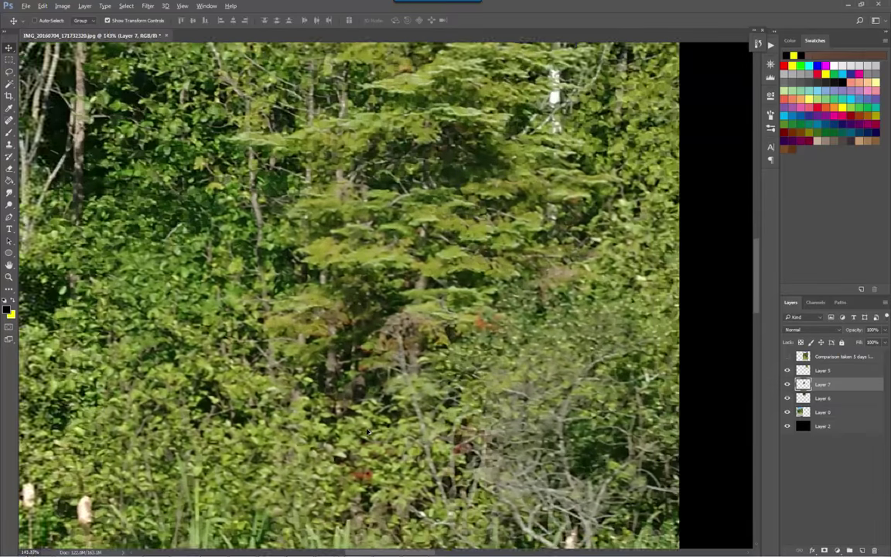
scroll(367, 431, "up", 1)
left_click_drag(329, 450, 324, 373)
scroll(360, 398, "up", 1)
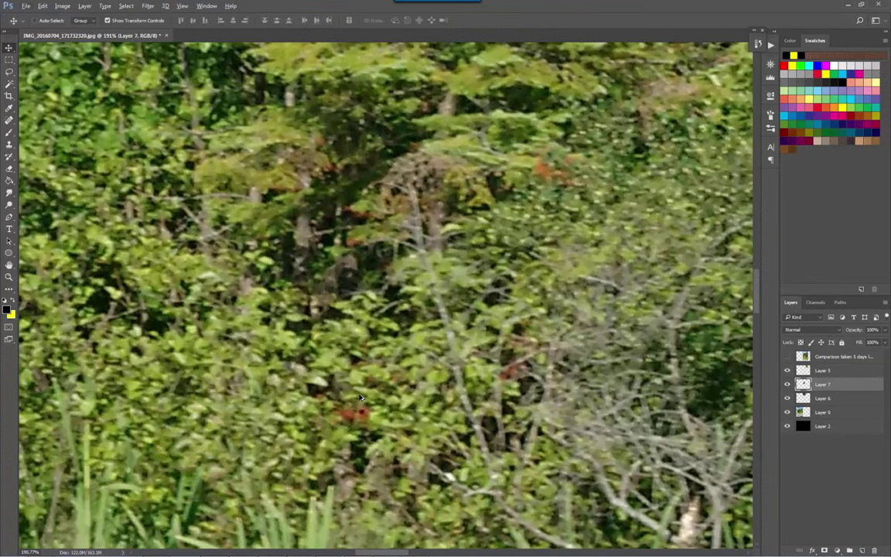
scroll(360, 398, "down", 3)
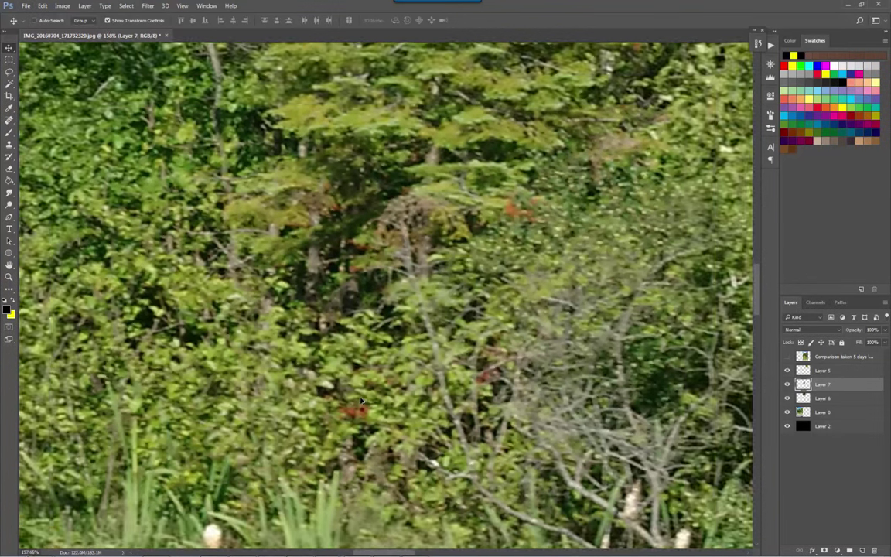
scroll(360, 398, "down", 4)
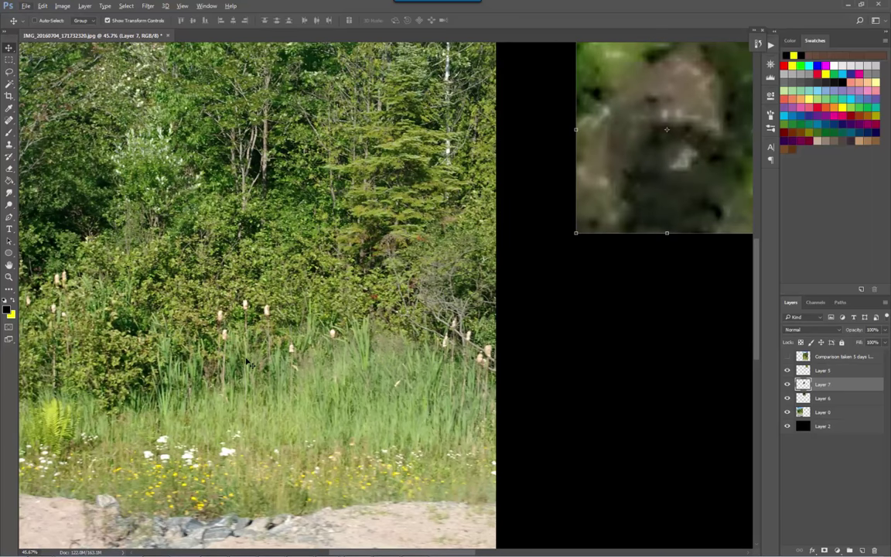
left_click_drag(225, 358, 424, 362)
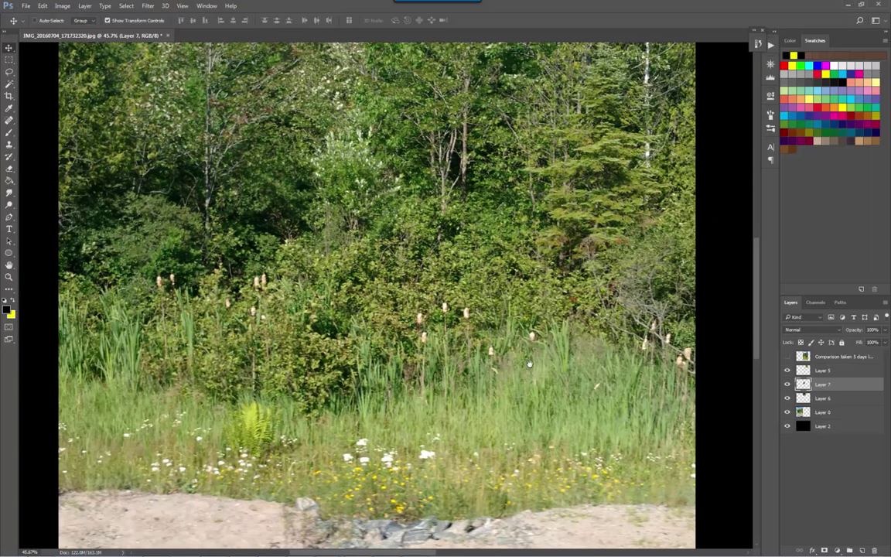
left_click_drag(529, 364, 277, 363)
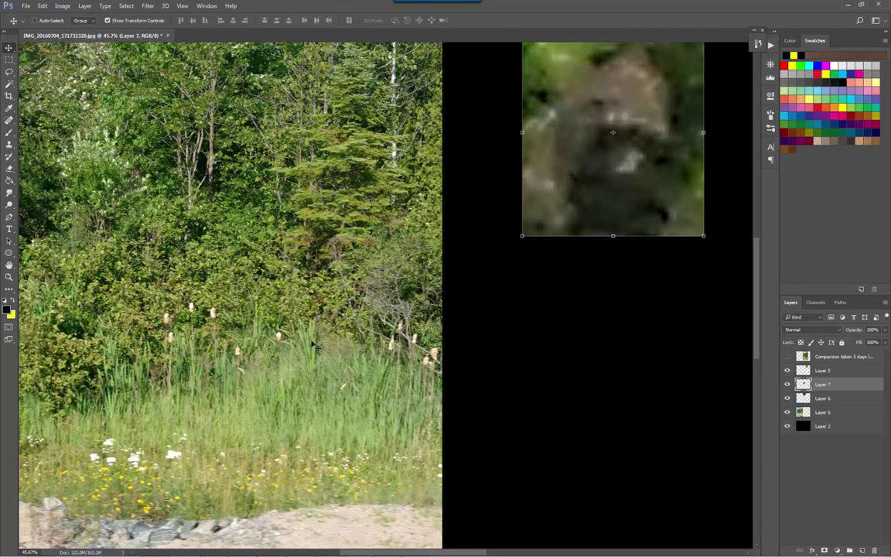
scroll(329, 313, "up", 3)
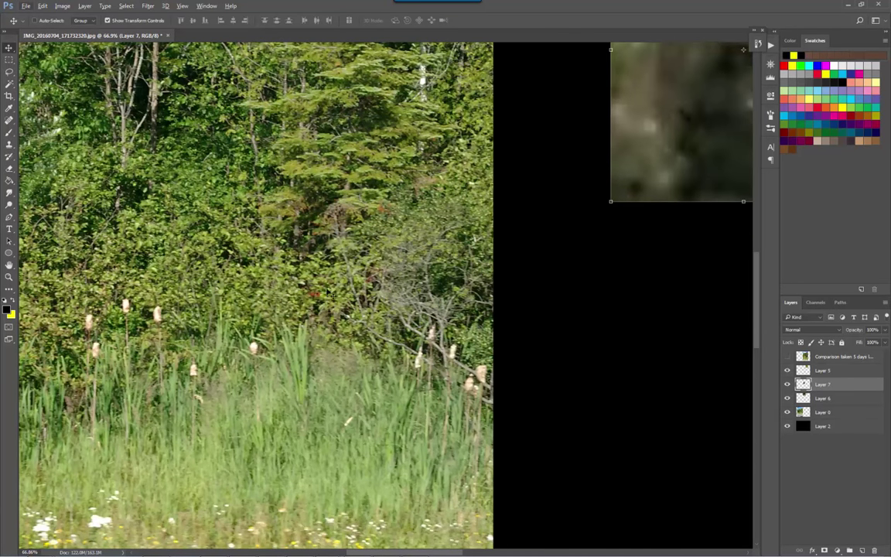
Step: Copy the area around the bare tree trunks near the evergreen from the original photo onto its own layer
left_click_drag(206, 294, 391, 298)
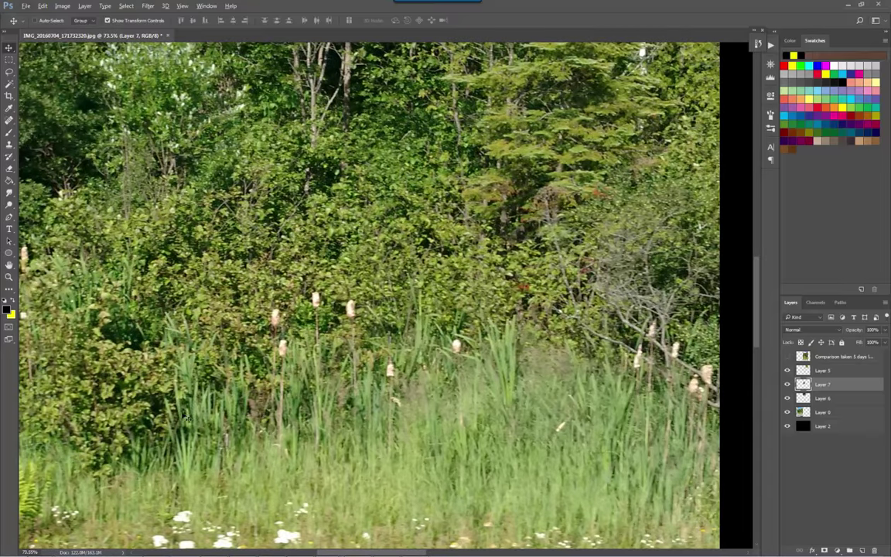
left_click_drag(296, 289, 513, 297)
scroll(513, 296, "left", 1)
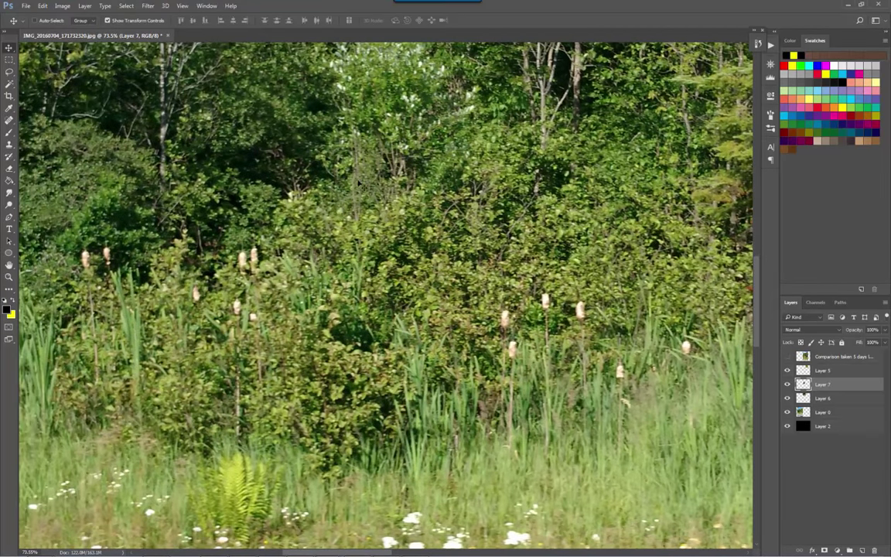
scroll(387, 296, "up", 5)
scroll(314, 297, "up", 3)
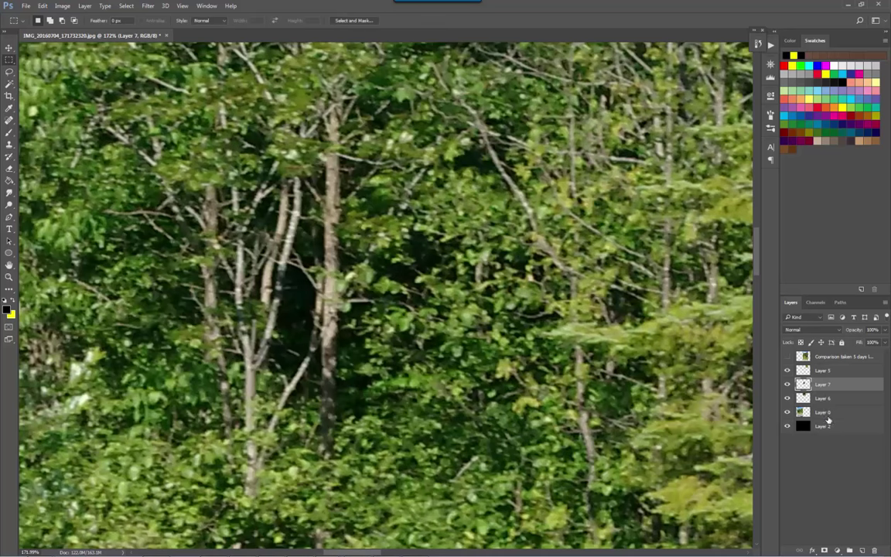
left_click(826, 416)
left_click_drag(190, 169, 486, 493)
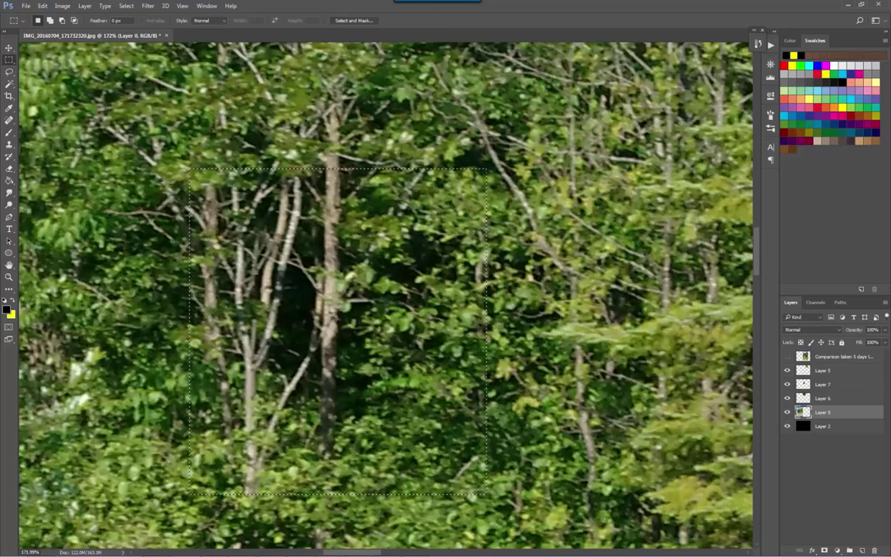
right_click(378, 342)
left_click(440, 415)
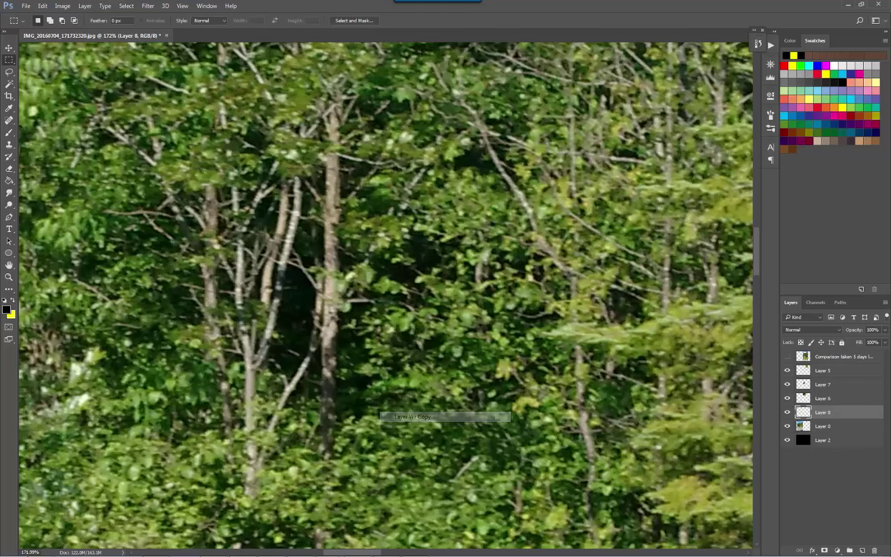
Step: Brighten the copied tree-trunk patch with Shadows/Highlights, setting the shadows amount to 73%
key("v")
left_click(62, 6)
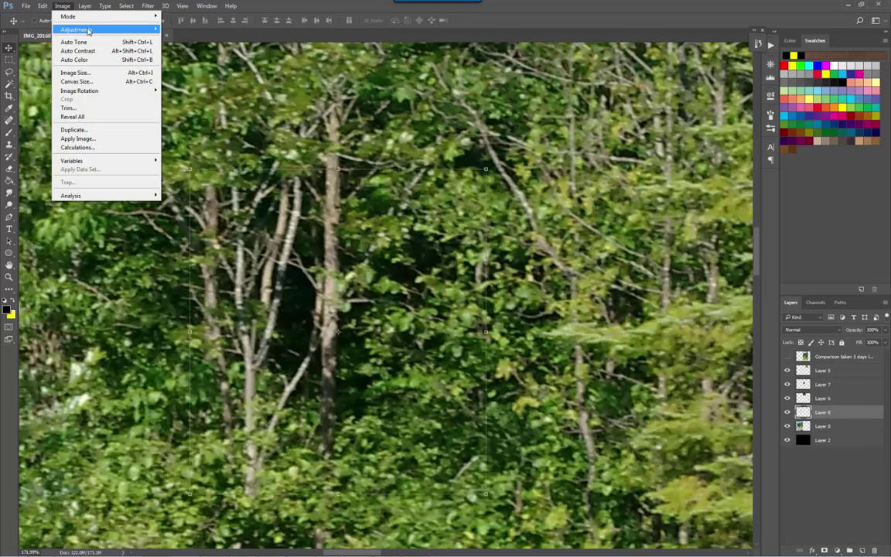
mouse_move(89, 30)
left_click(193, 182)
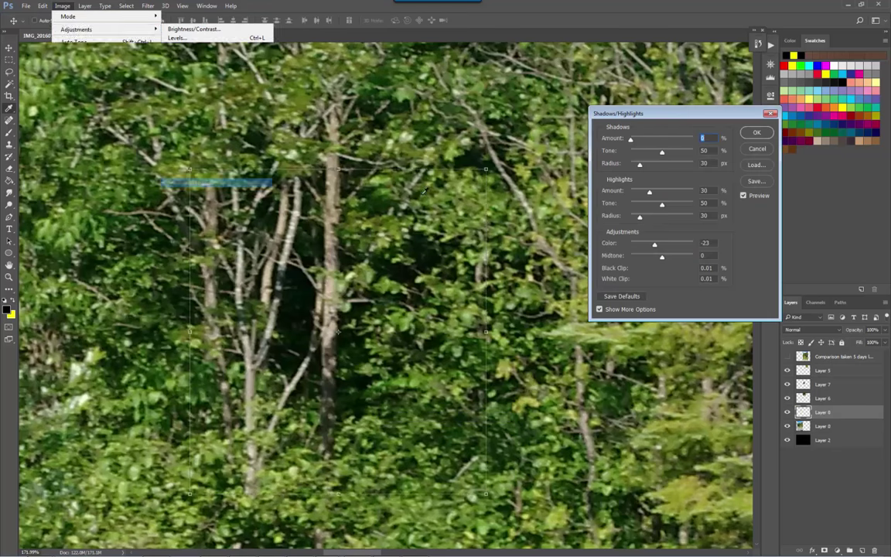
left_click_drag(631, 140, 673, 147)
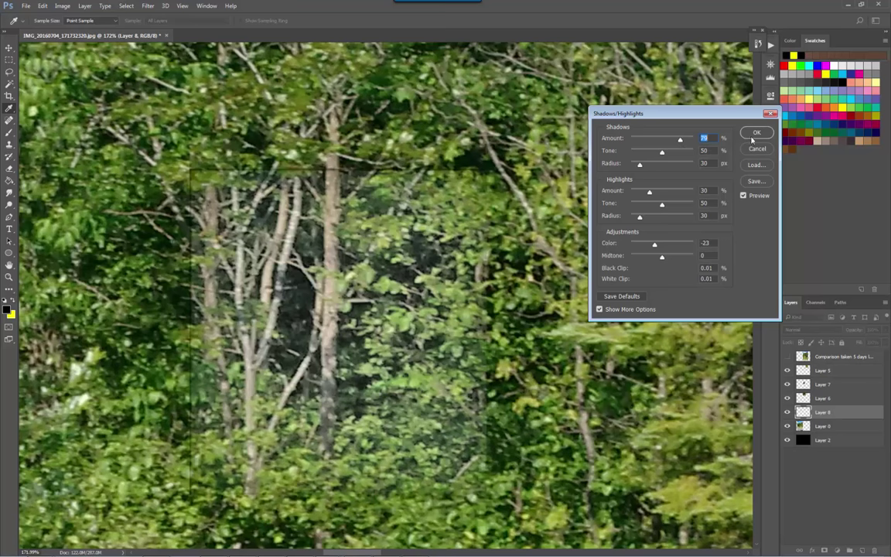
left_click_drag(724, 119, 601, 172)
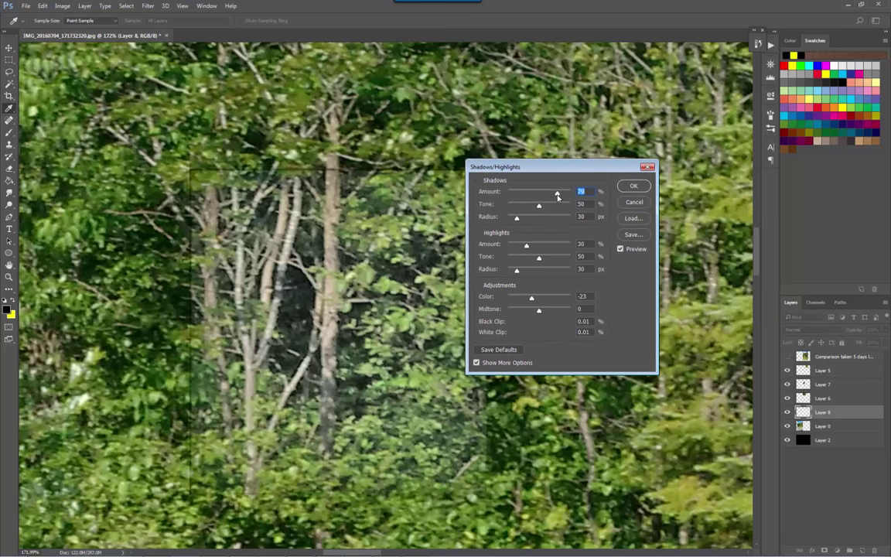
mouse_move(558, 196)
left_mouse_down()
mouse_move(538, 195)
mouse_move(553, 195)
left_mouse_up()
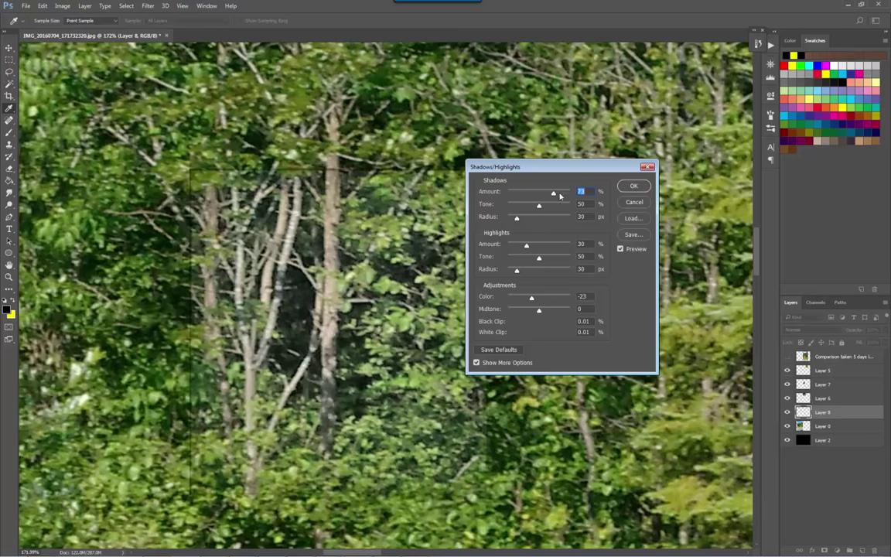
left_click(633, 185)
key("v")
Step: Examine the dark gaps between the trunks and foliage in the brightened patch at several magnifications
scroll(377, 260, "up", 2)
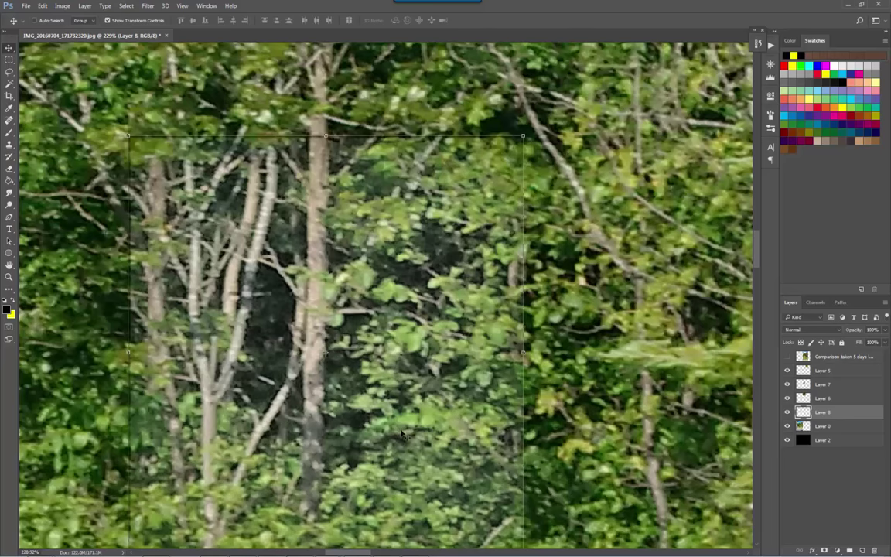
left_click_drag(310, 397, 338, 361)
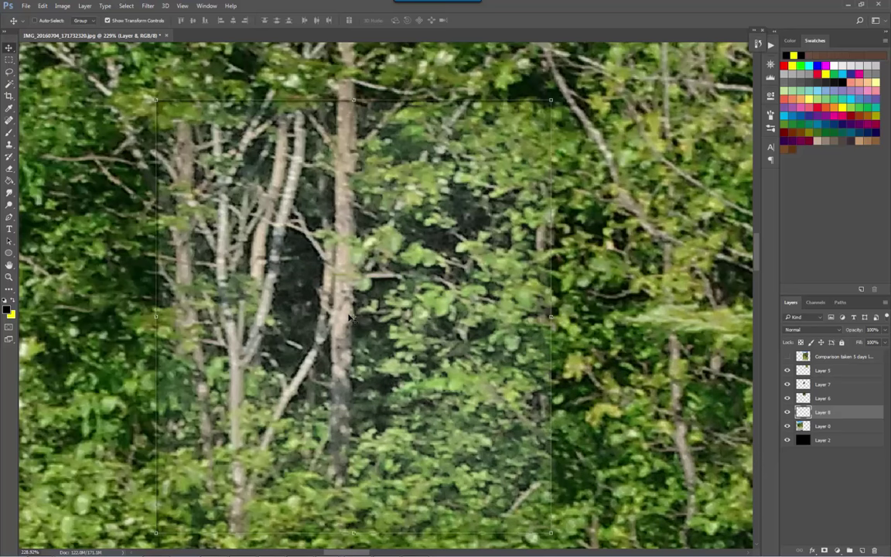
scroll(349, 317, "up", 1)
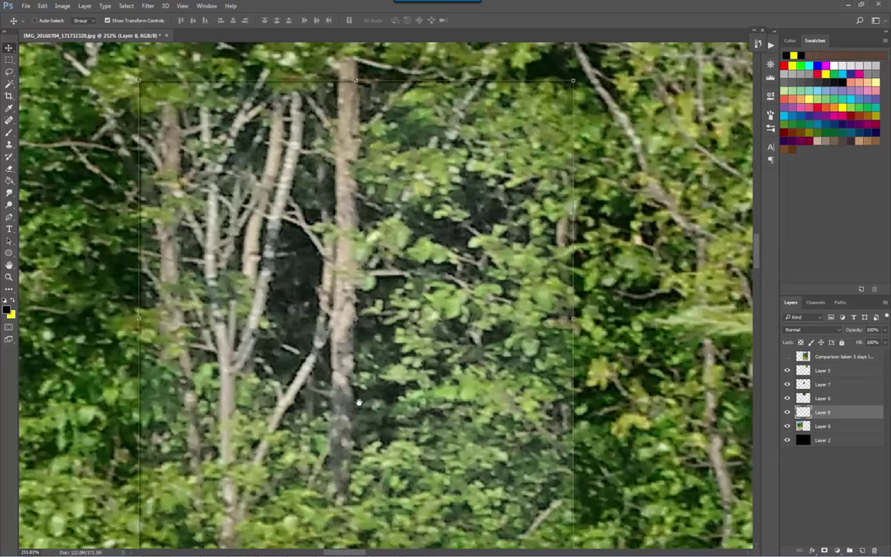
left_click_drag(359, 402, 369, 359)
scroll(396, 361, "down", 3)
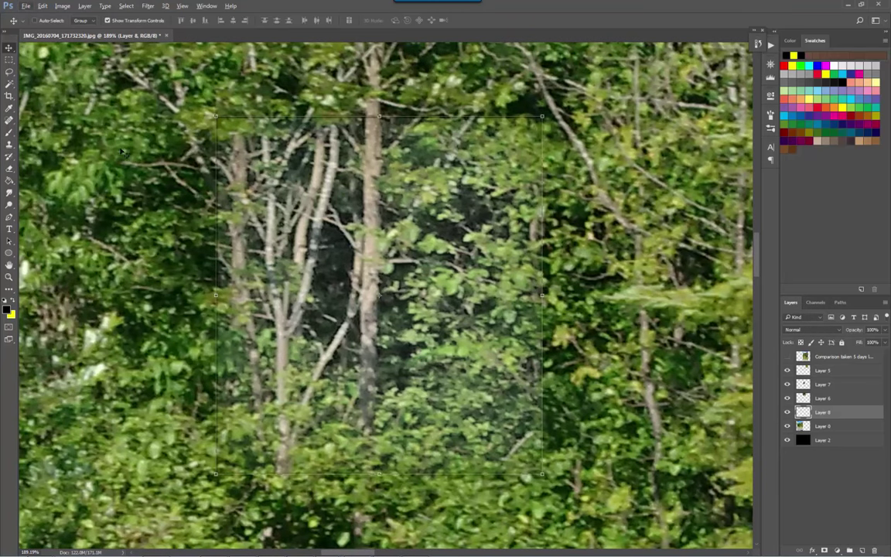
scroll(481, 259, "up", 2)
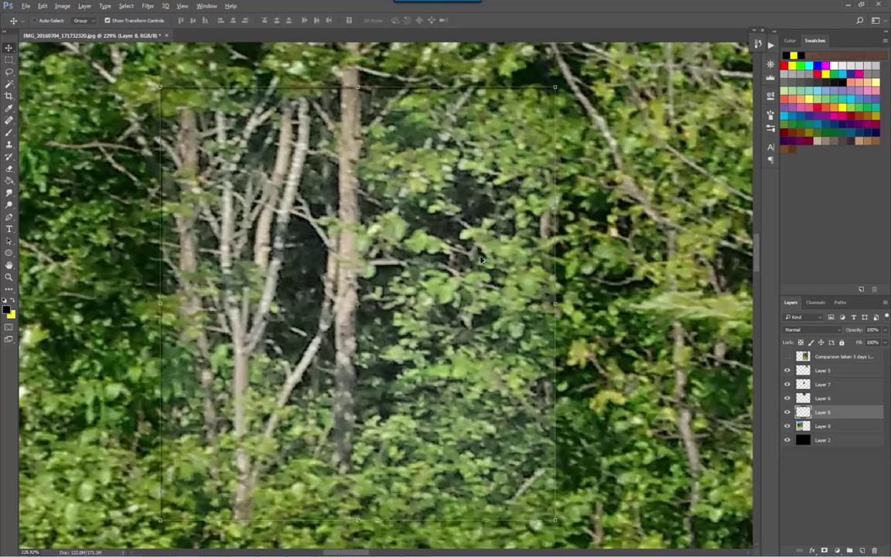
left_click_drag(414, 289, 434, 289)
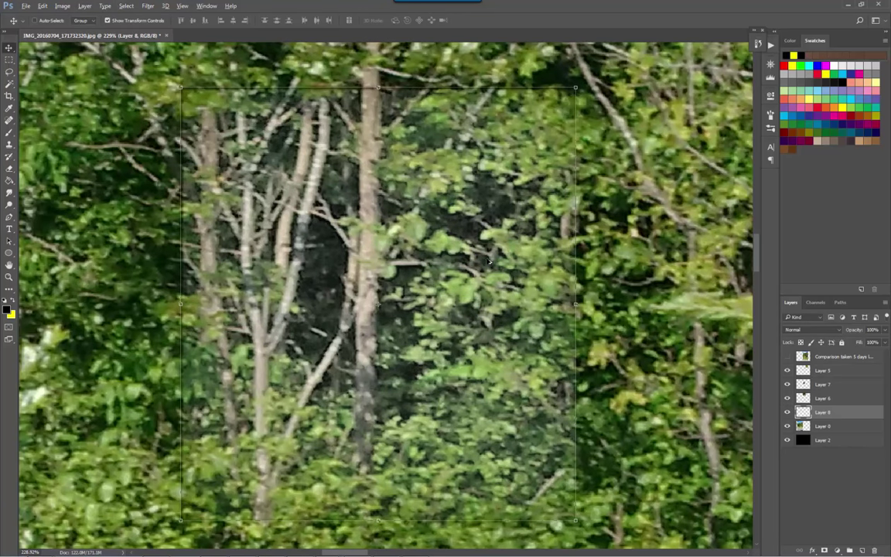
scroll(499, 263, "up", 1)
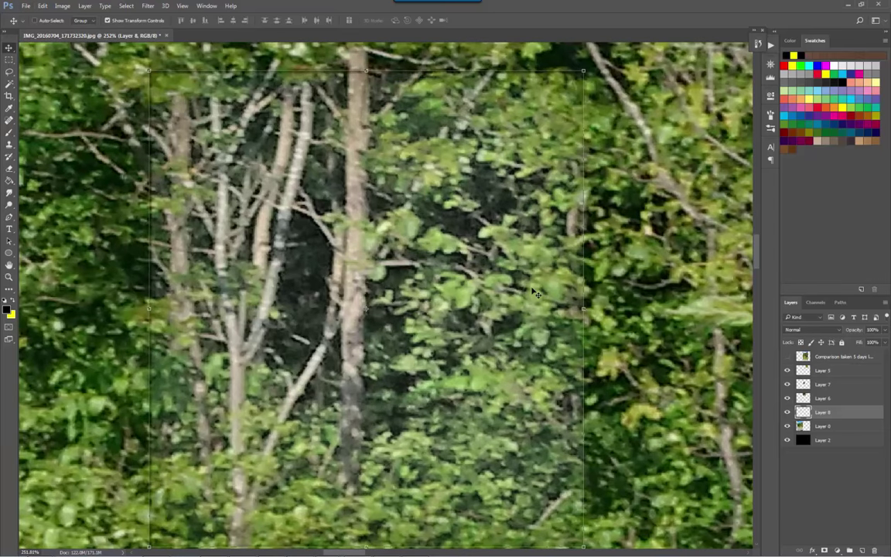
Step: Try a brightness of 96 and a contrast of 76 on the copied tree-trunk patch
left_click(85, 5)
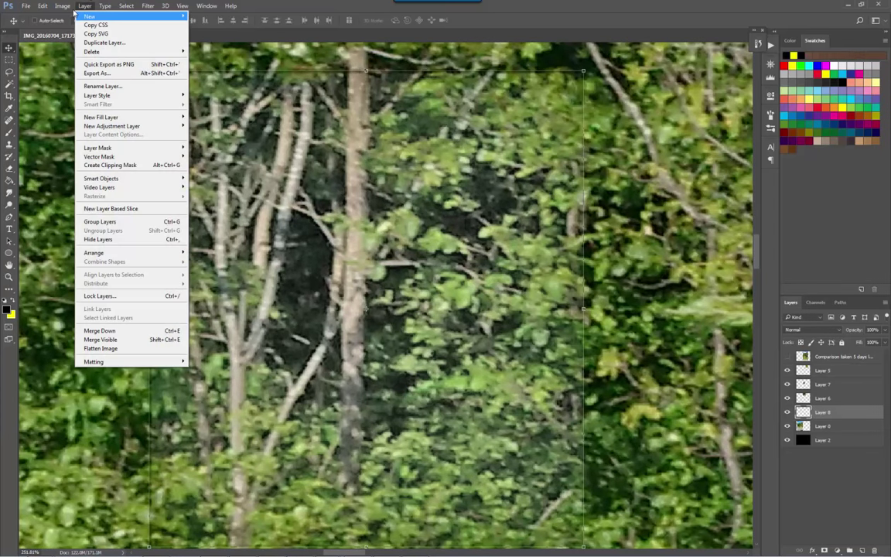
mouse_move(68, 30)
left_click(167, 33)
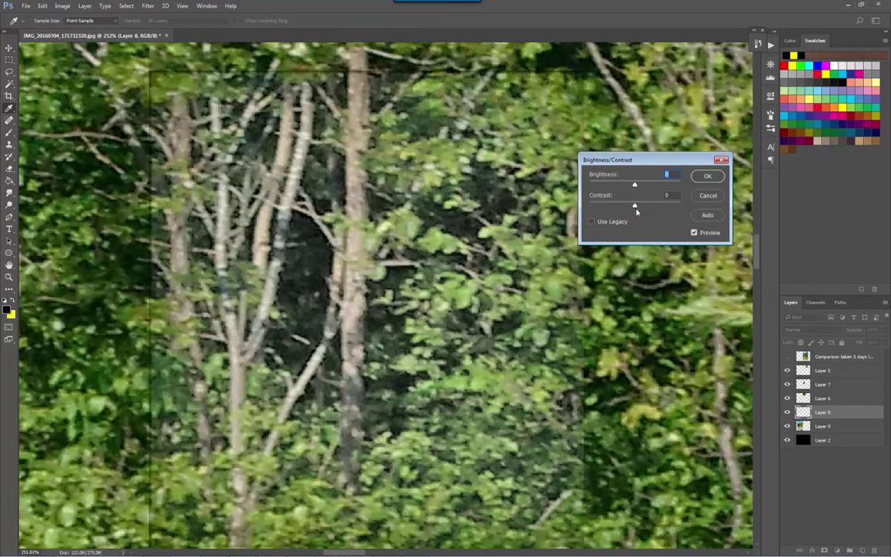
left_click_drag(634, 209, 663, 187)
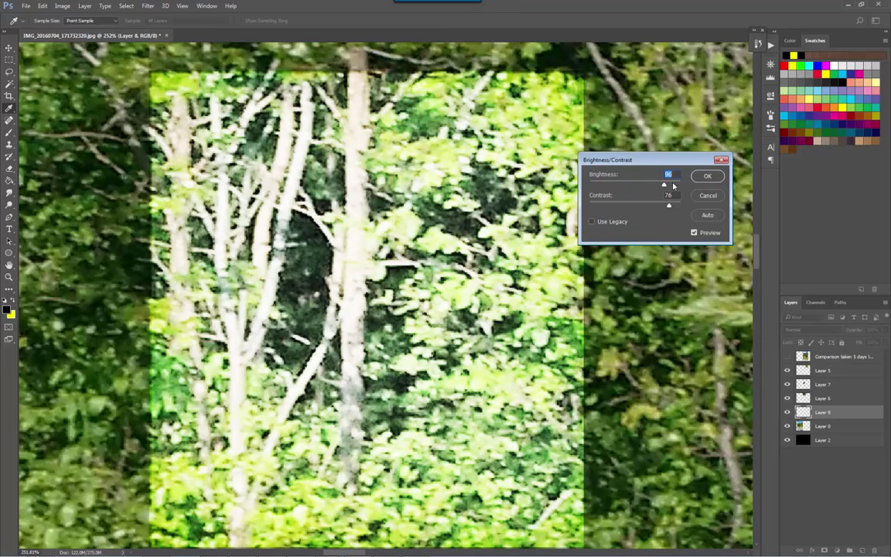
left_click(709, 195)
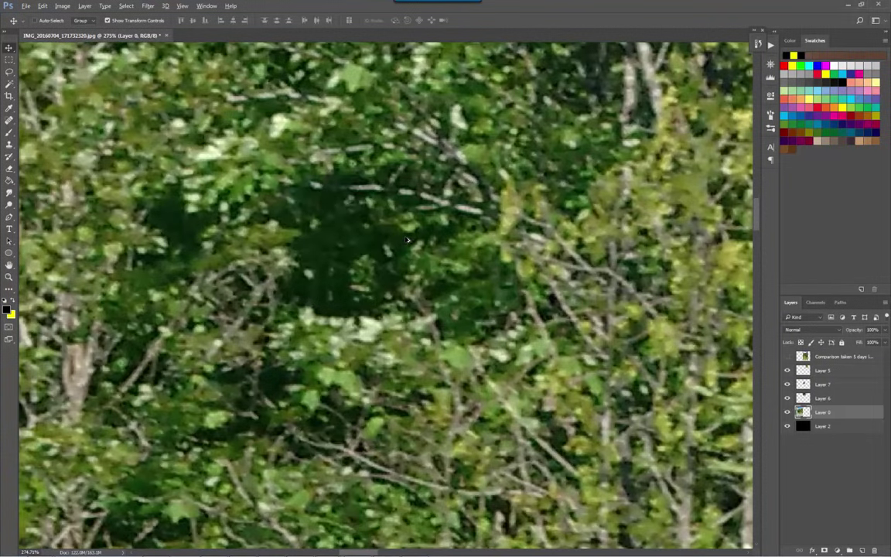
Step: Examine the original photo's dark foliage, cattails and shaded shrubs around the birch trunk at several magnifications
scroll(394, 248, "down", 8)
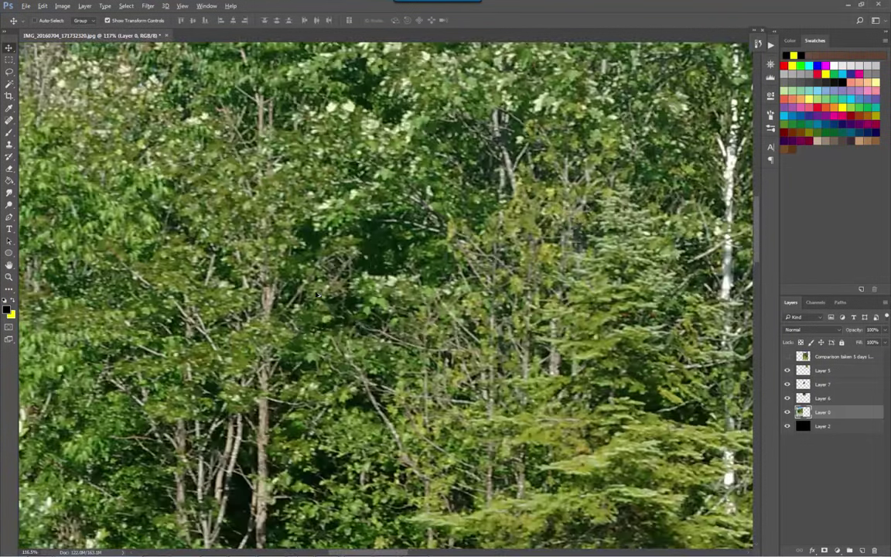
left_click_drag(203, 465, 361, 328)
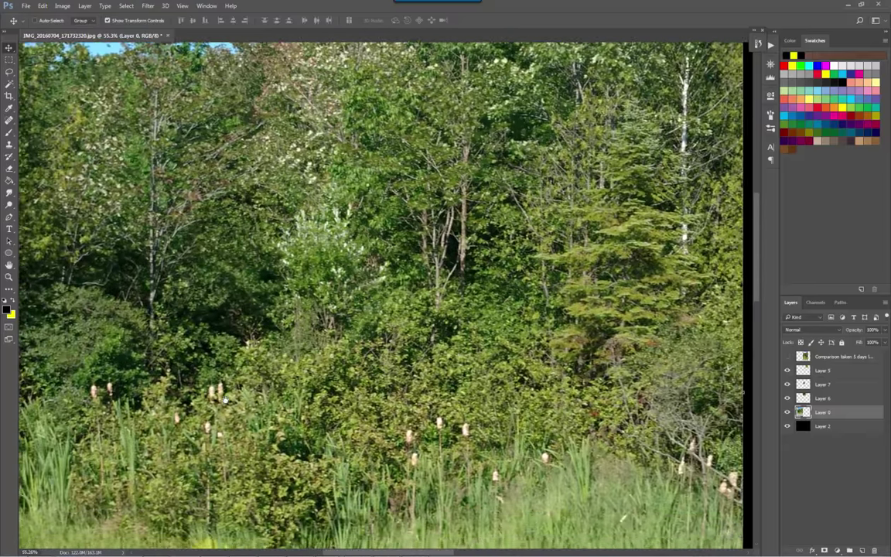
left_click_drag(124, 370, 269, 266)
scroll(288, 373, "up", 6)
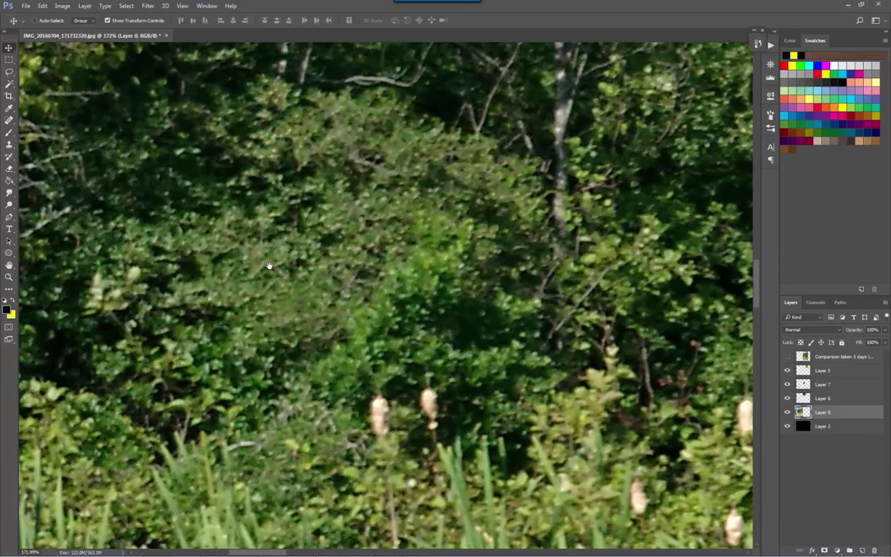
scroll(333, 303, "up", 5)
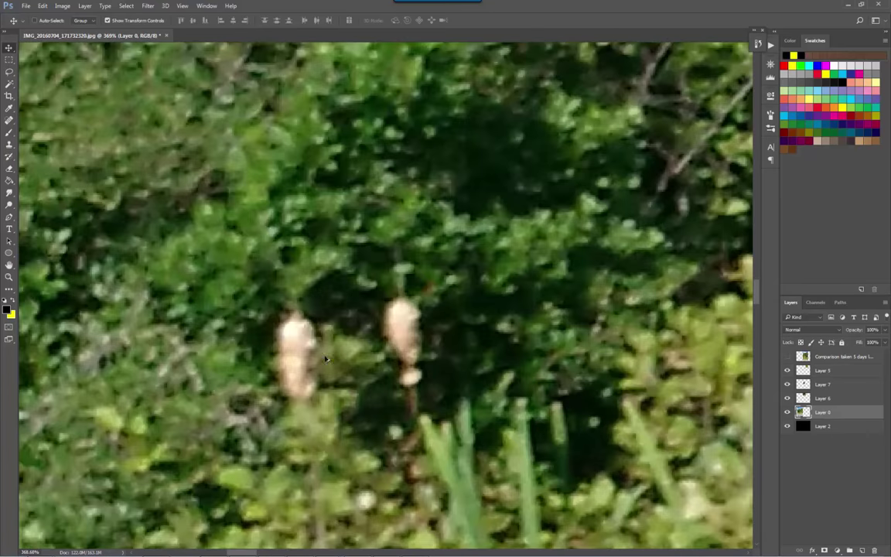
scroll(326, 358, "down", 4)
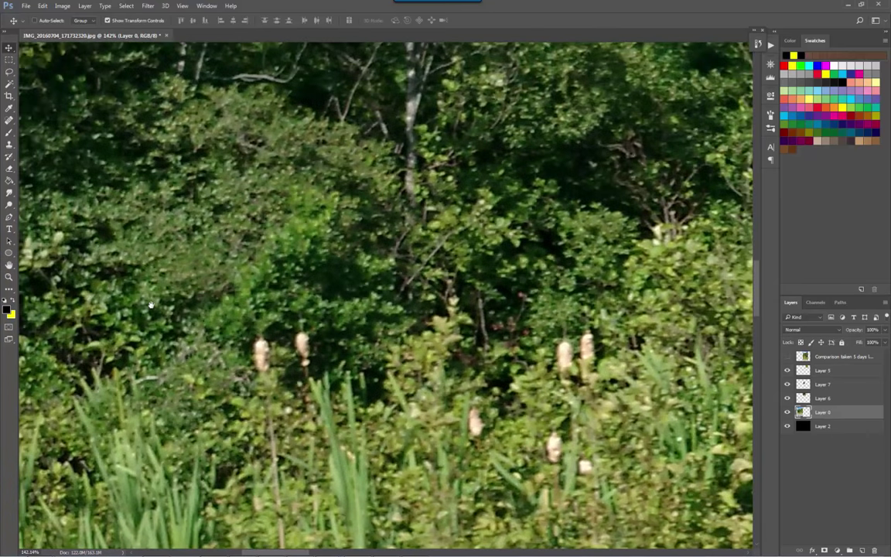
left_click_drag(151, 306, 350, 391)
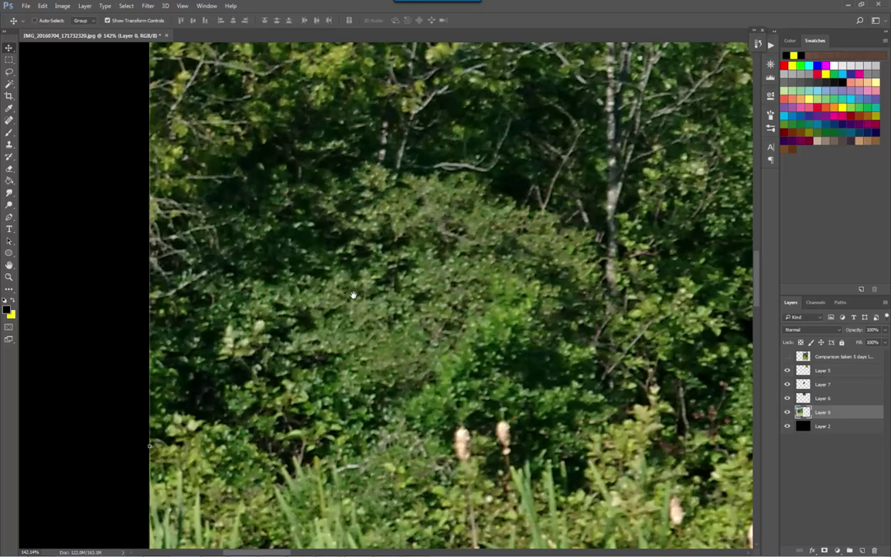
left_click_drag(354, 294, 361, 342)
left_click_drag(451, 317, 361, 410)
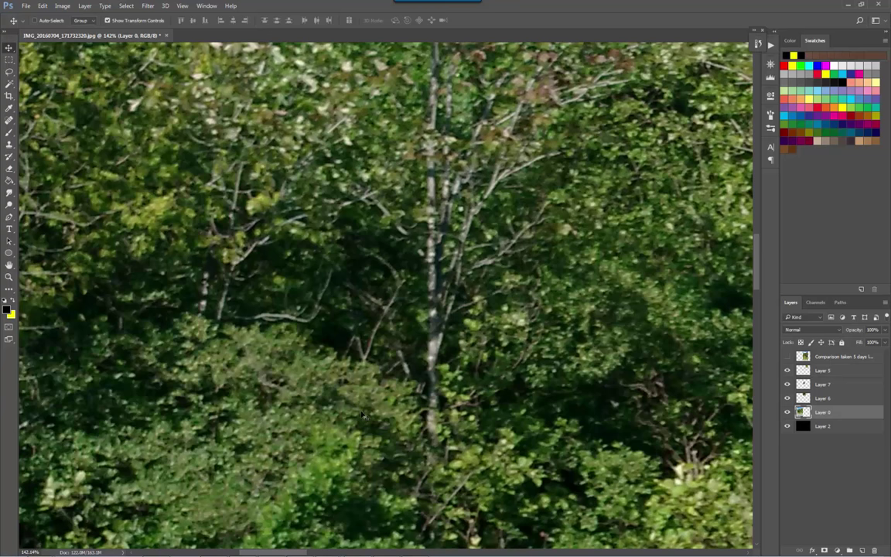
scroll(362, 414, "down", 1)
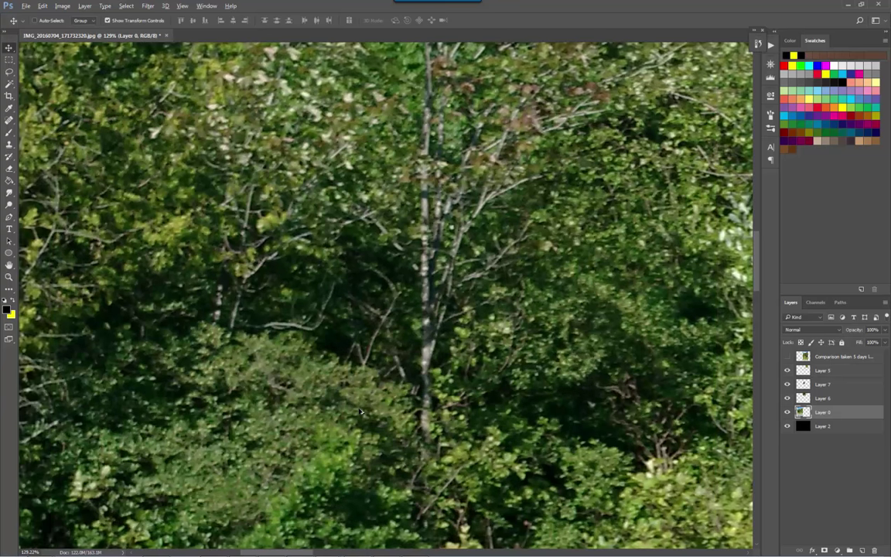
Step: Review the evergreen, cattail and head crops together beside the original photo
scroll(360, 410, "down", 6)
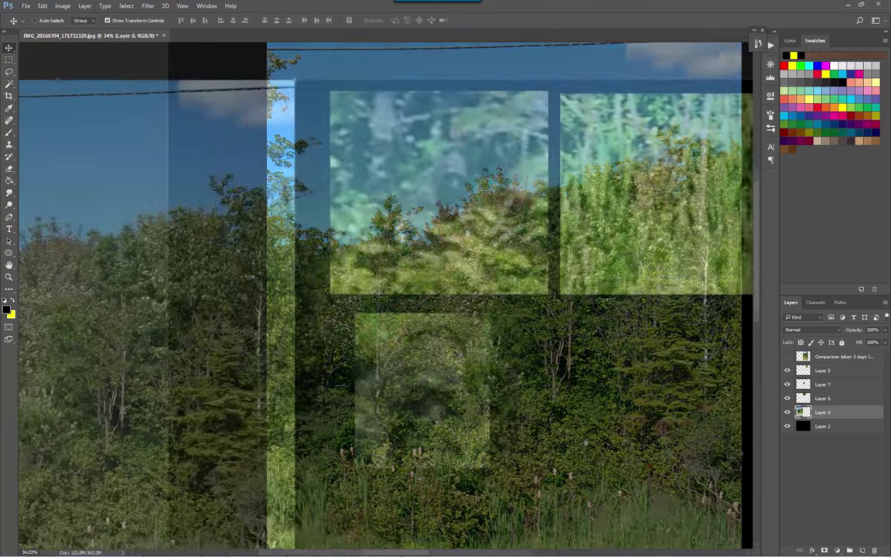
scroll(377, 272, "up", 2)
scroll(383, 268, "down", 2)
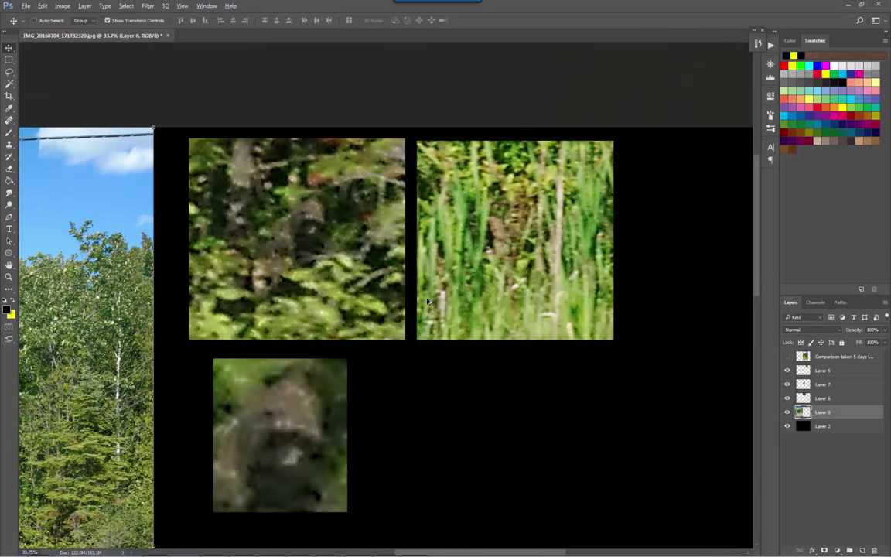
scroll(405, 325, "up", 1)
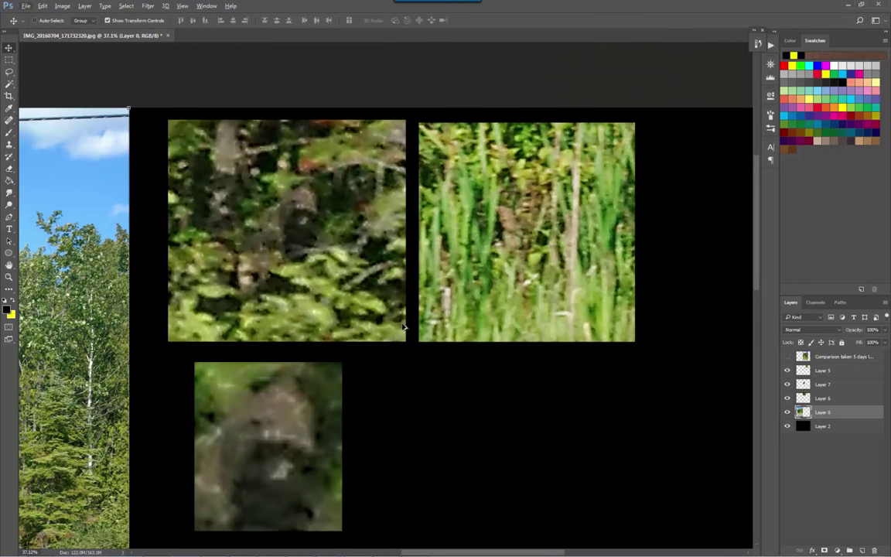